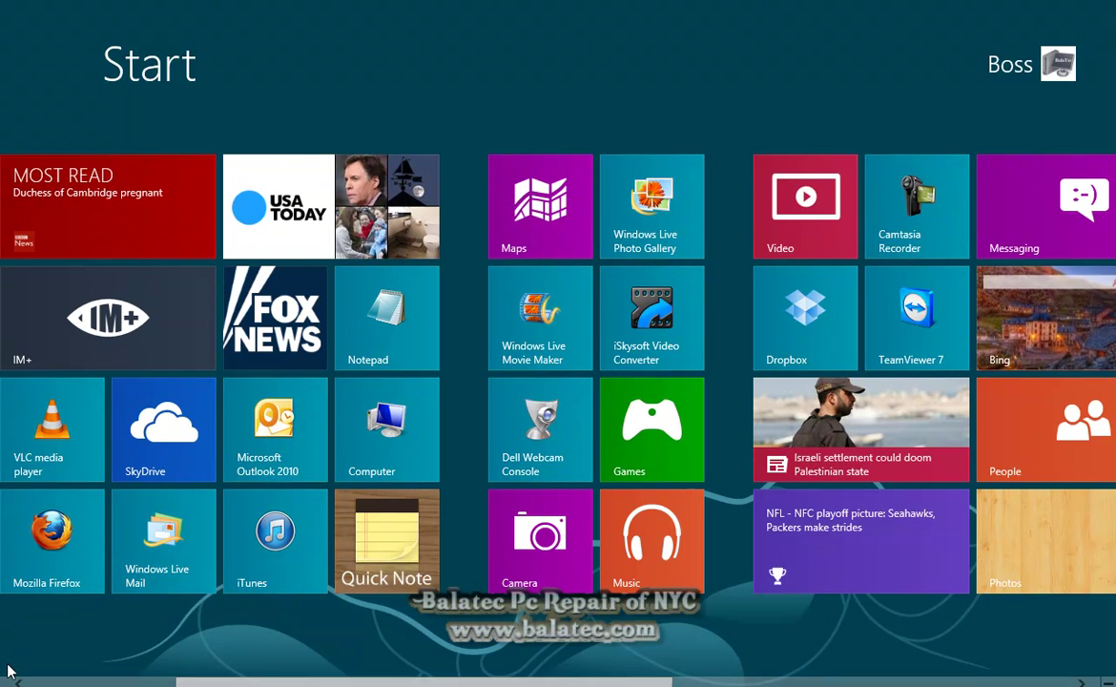
Browse the English-labelled Start screen tiles, then switch to the Desktop tile
scroll(6, 670, down, 5)
scroll(6, 670, up, 7)
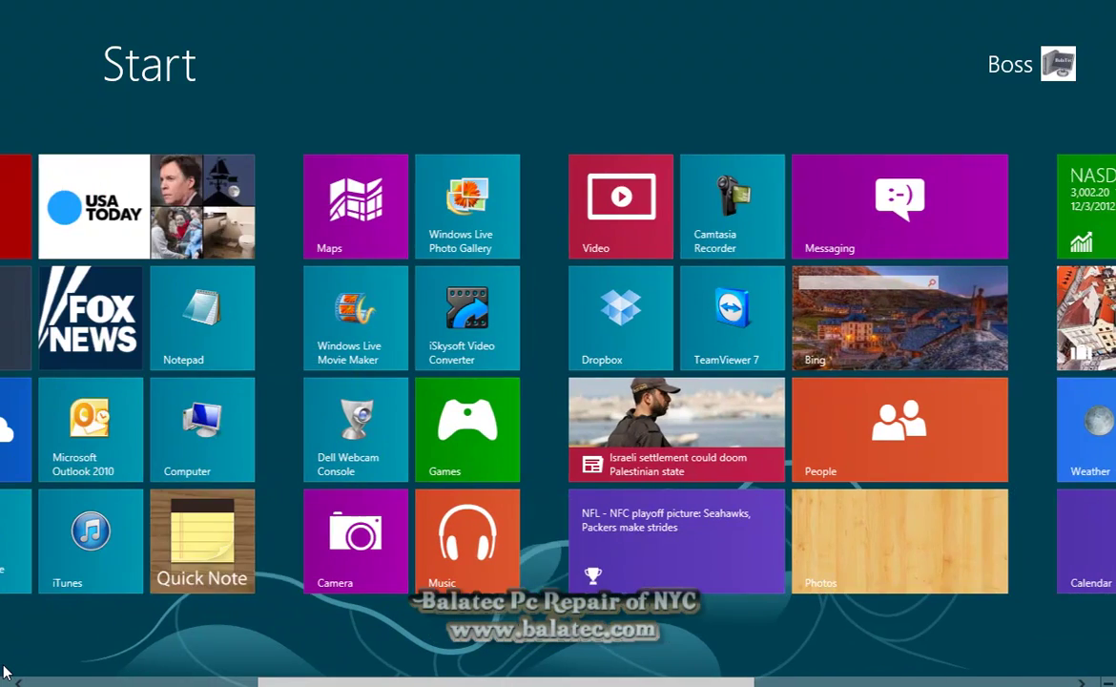
scroll(6, 670, up, 3)
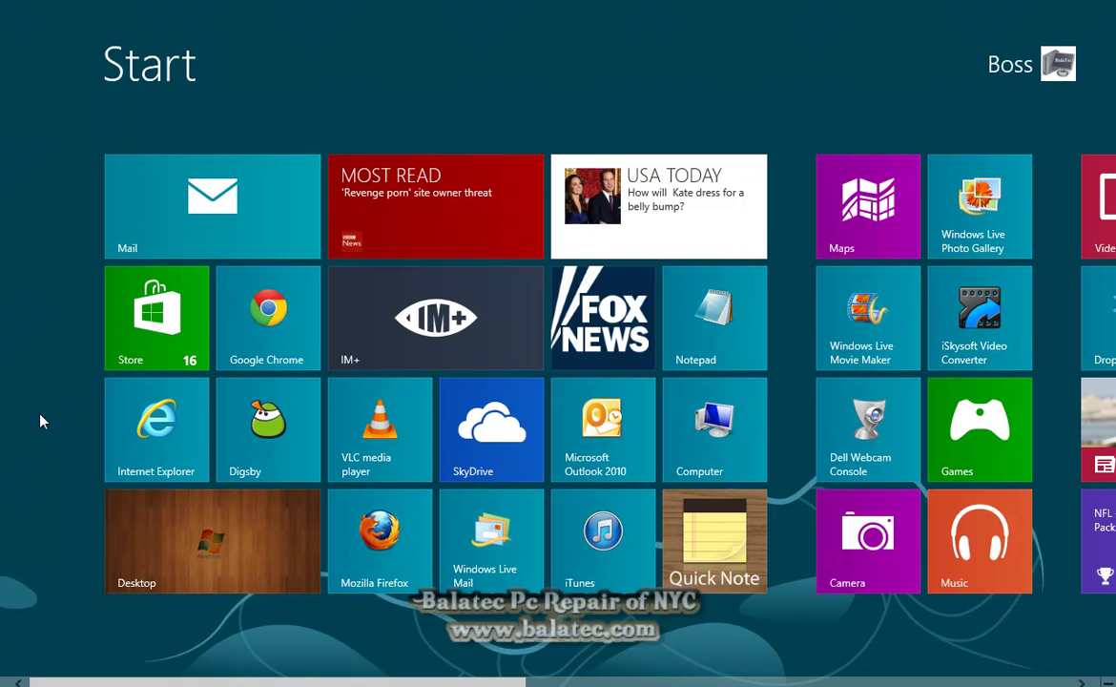
scroll(40, 421, down, 5)
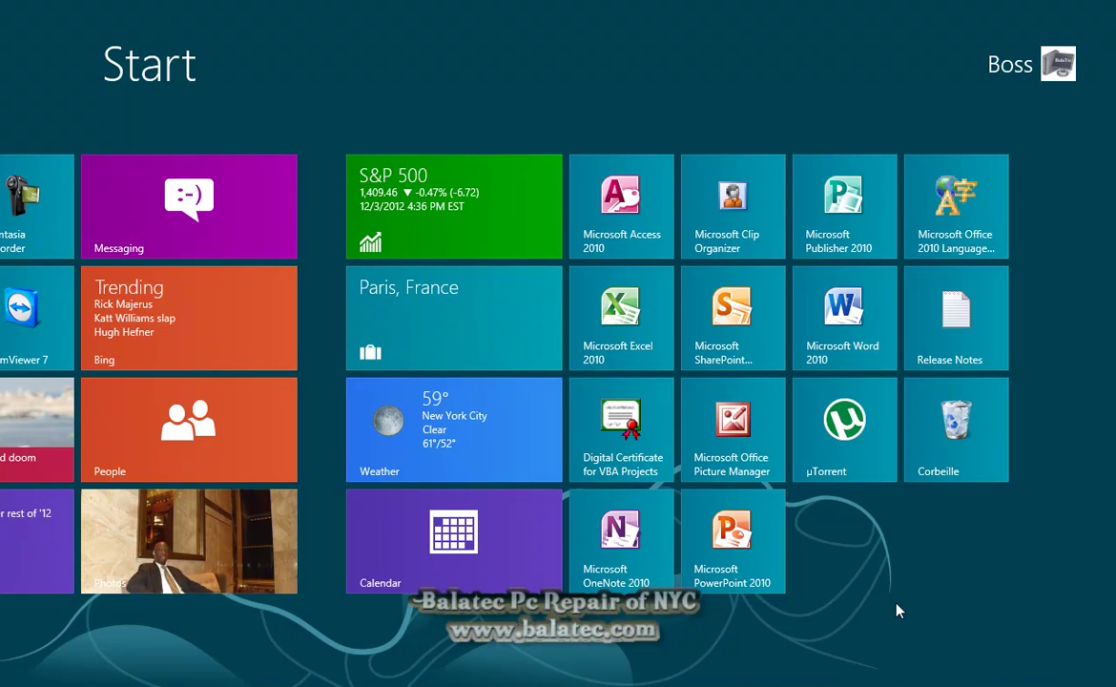
scroll(897, 610, up, 6)
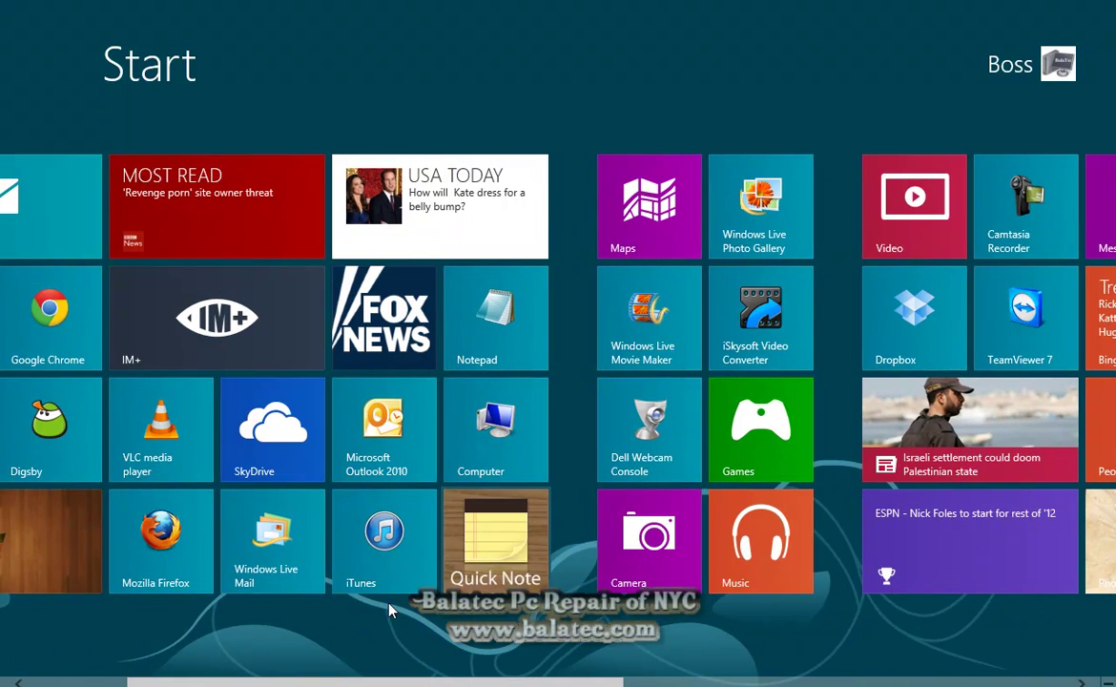
scroll(329, 642, up, 2)
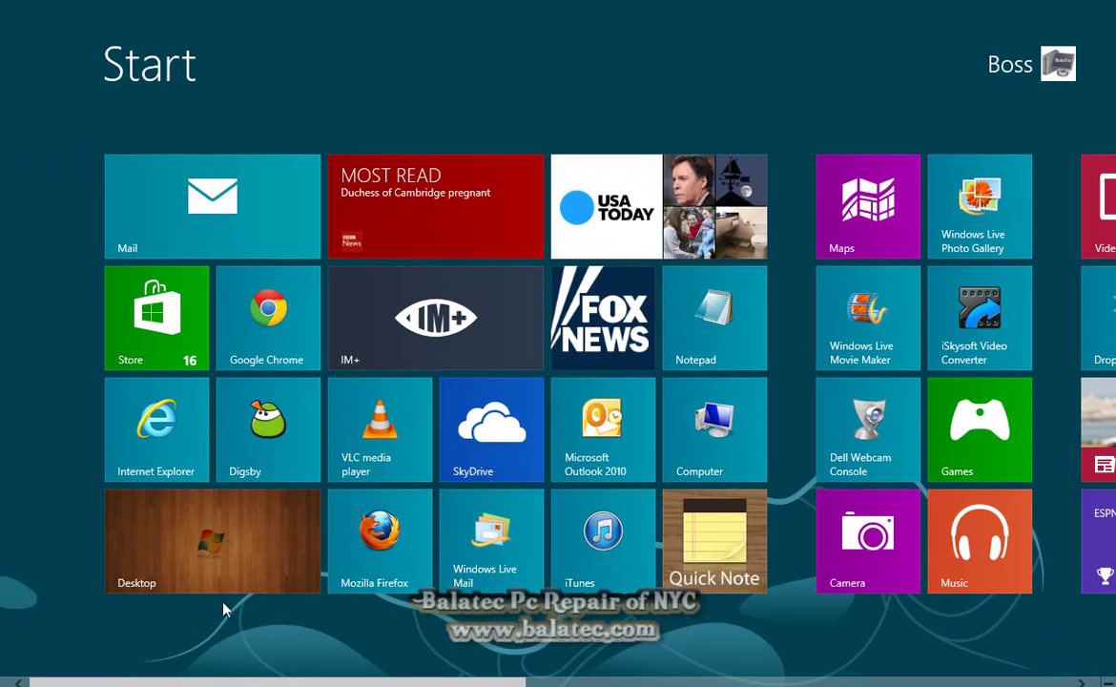
click(219, 572)
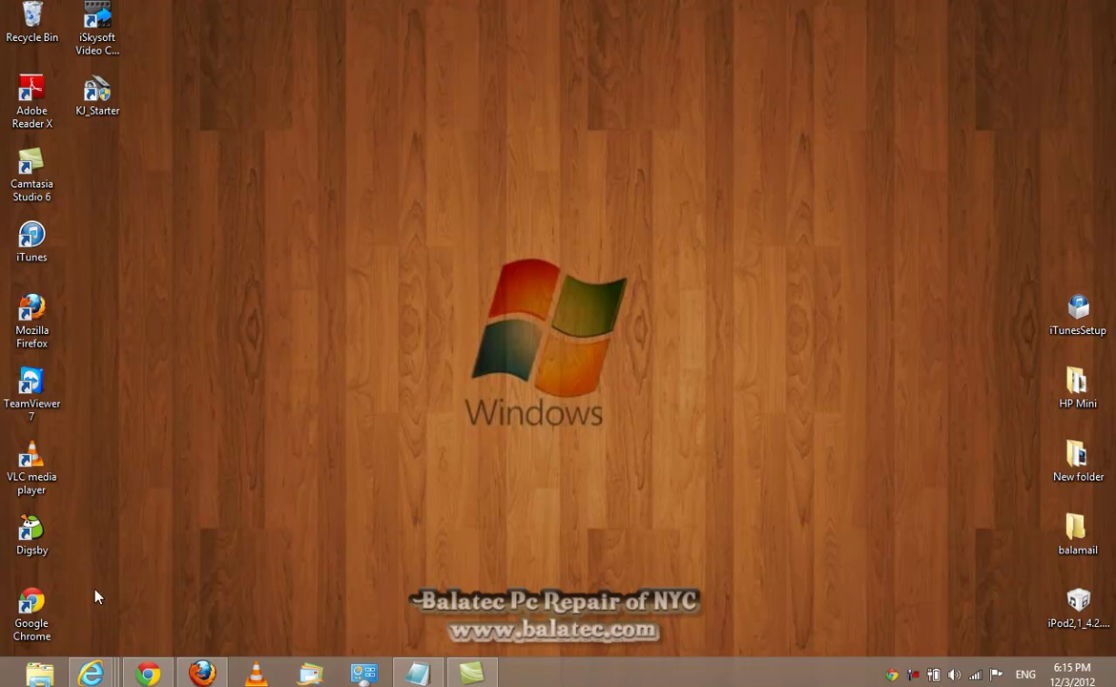
Return from the desktop to the Start screen using the bottom-left Start thumbnail
mouse_move(2, 684)
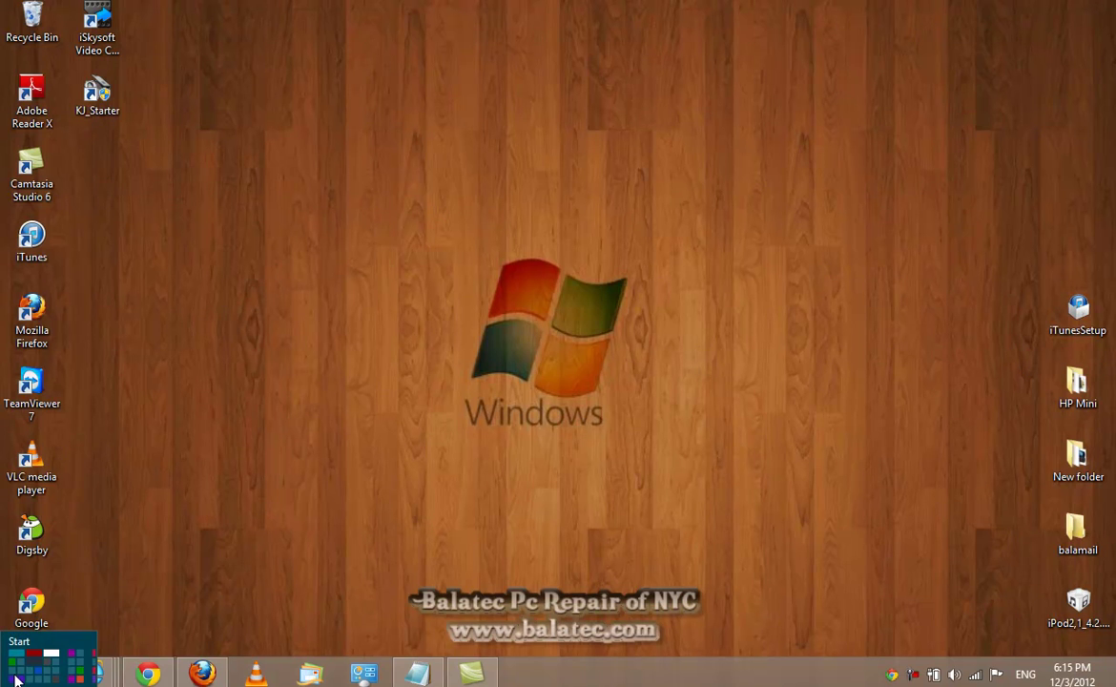
click(8, 679)
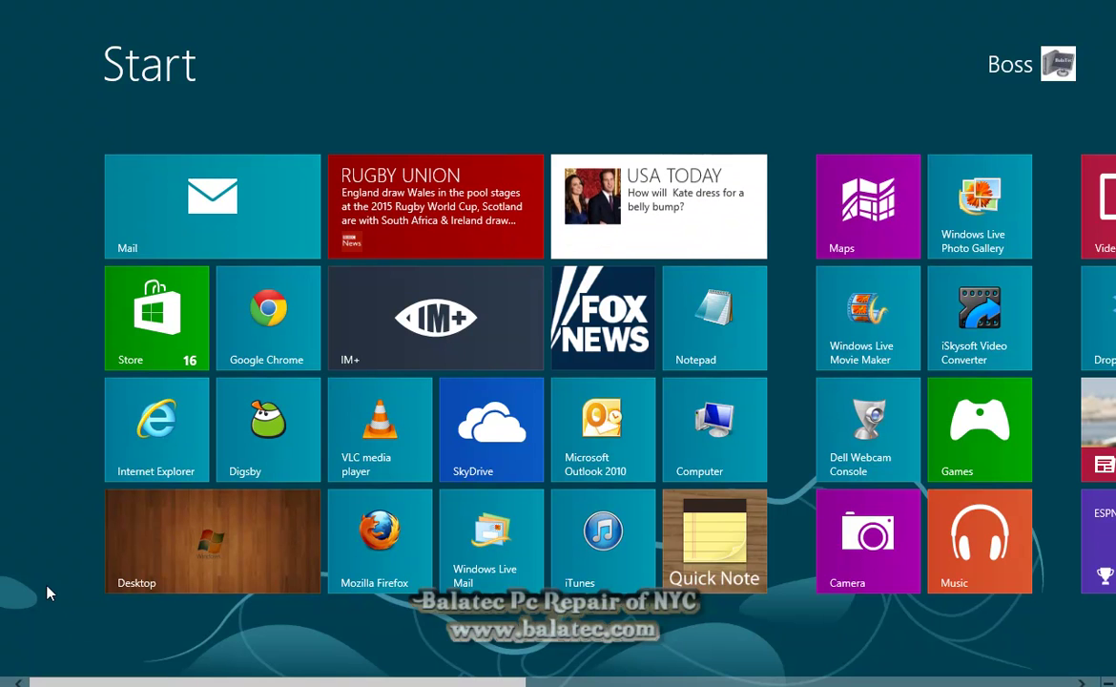
Open Windows Store, browse the Spotlight, Games and Entertainment sections, then go back to Start
click(139, 346)
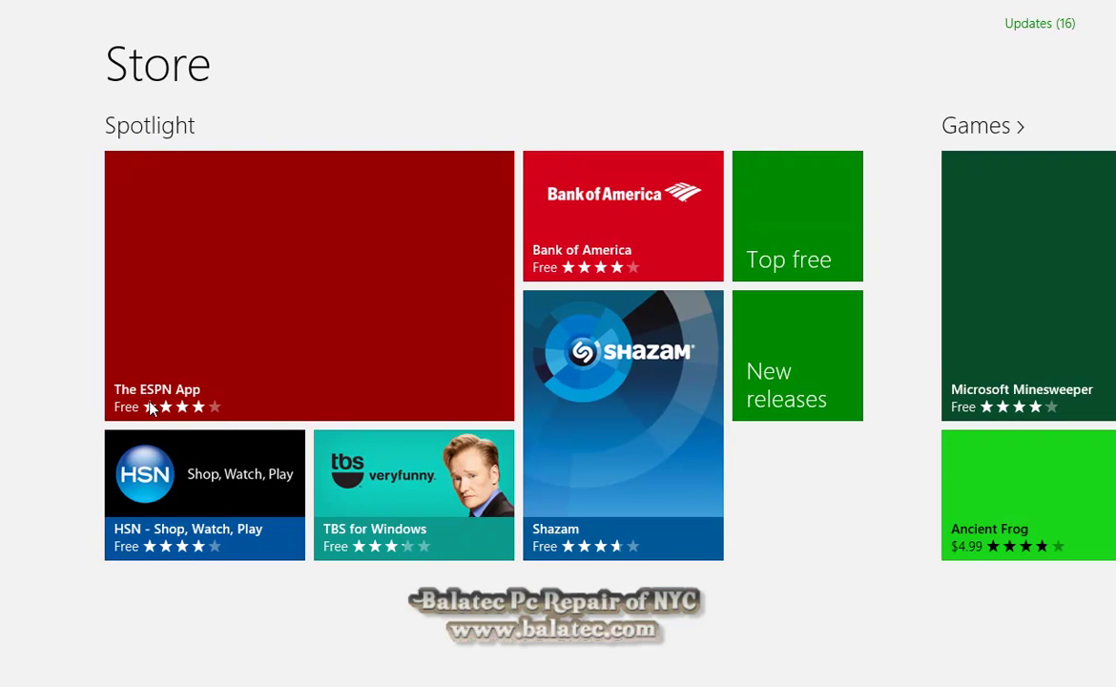
scroll(351, 380, down, 5)
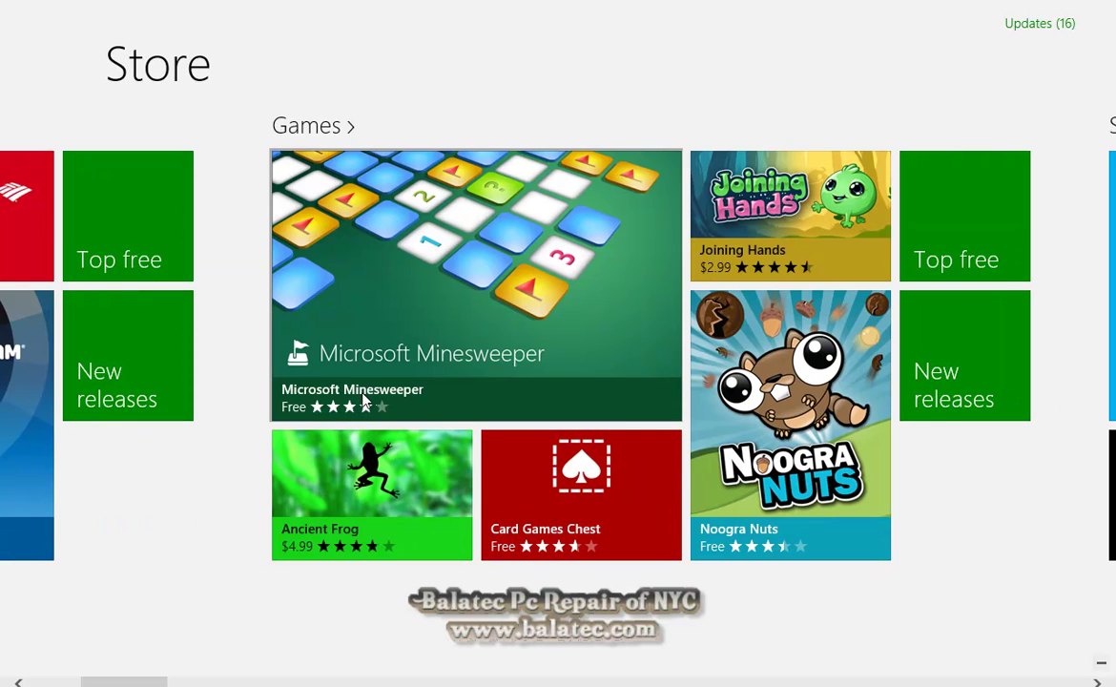
scroll(324, 100, down, 10)
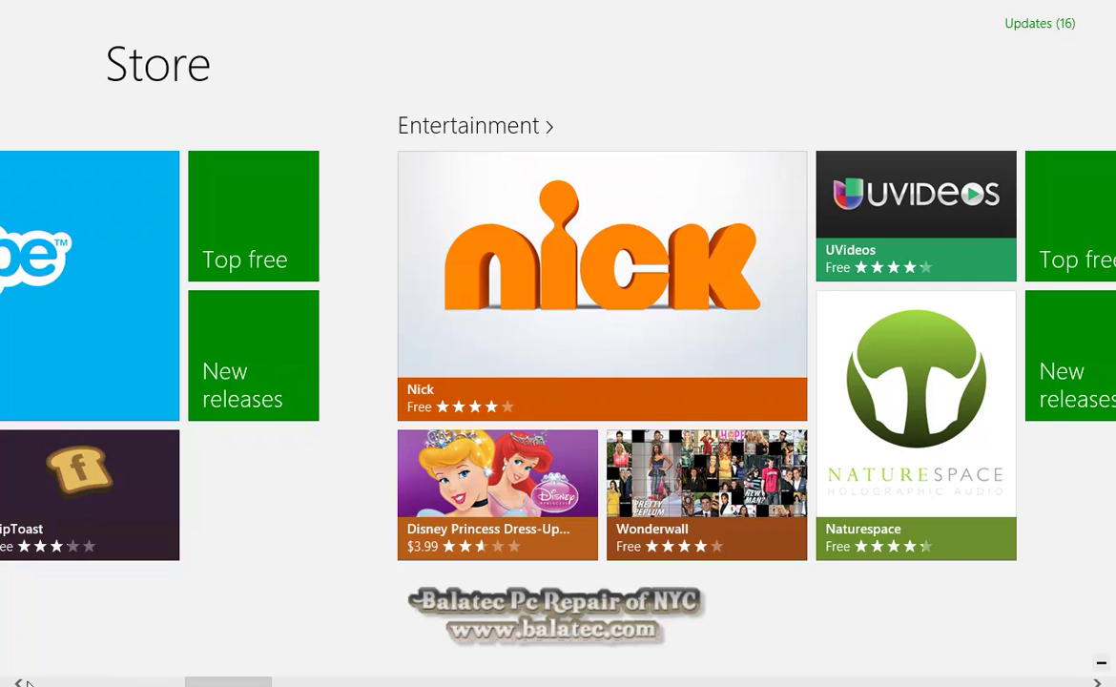
mouse_move(19, 683)
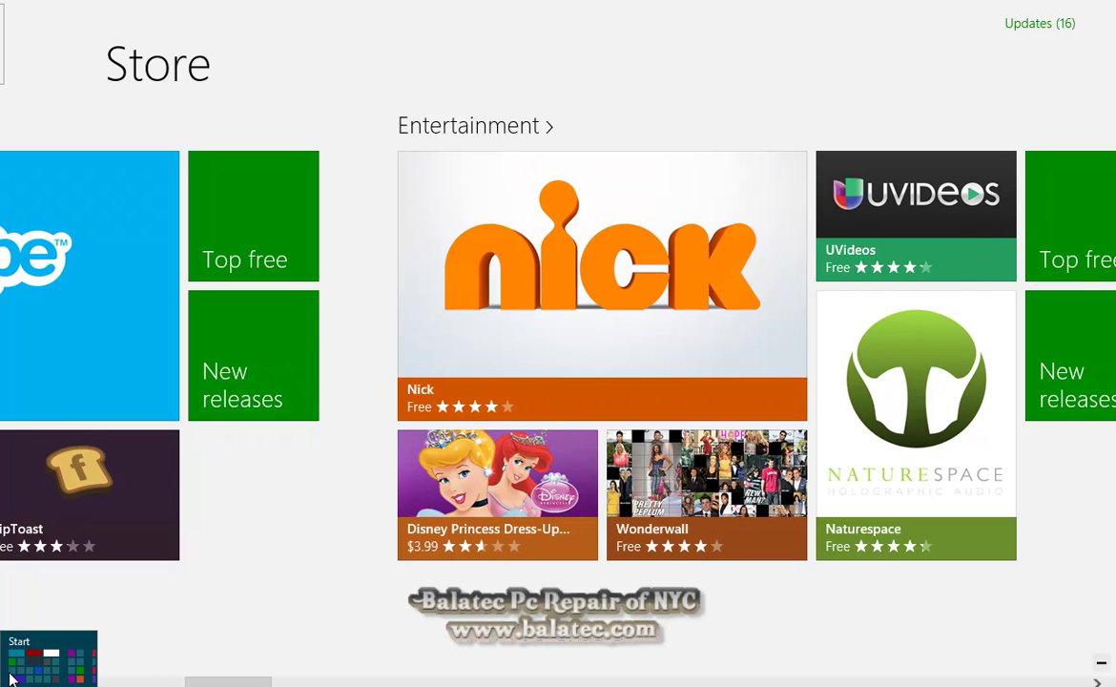
click(9, 677)
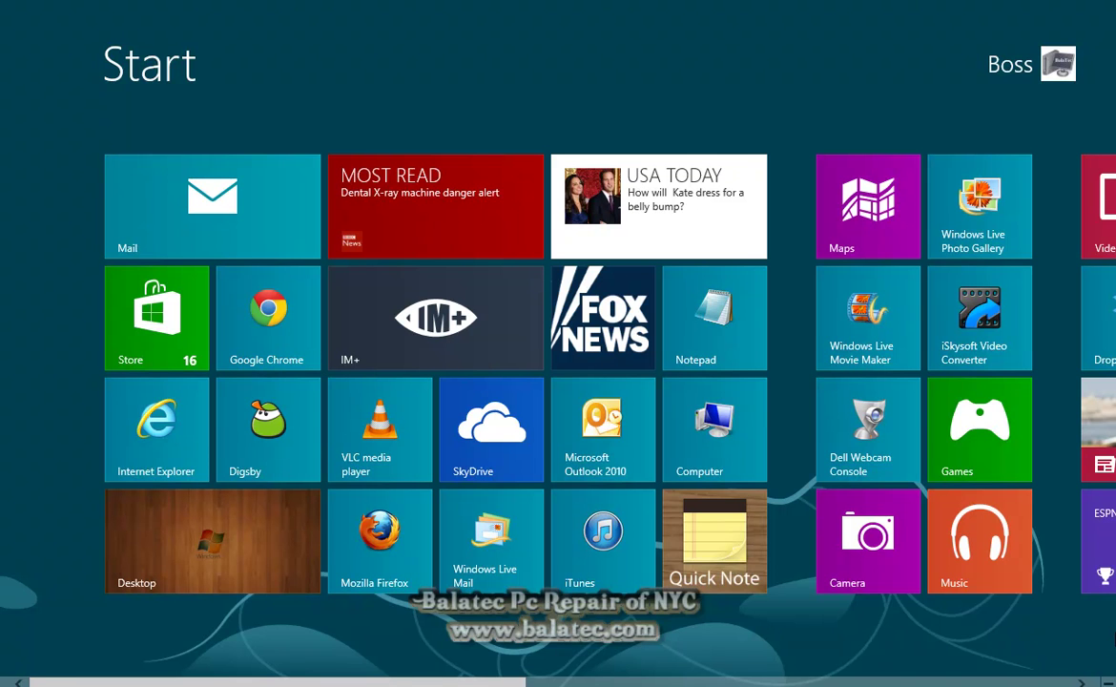
Open PC settings from the Settings charm and scroll General down to Language
scroll(558, 382, down, 1)
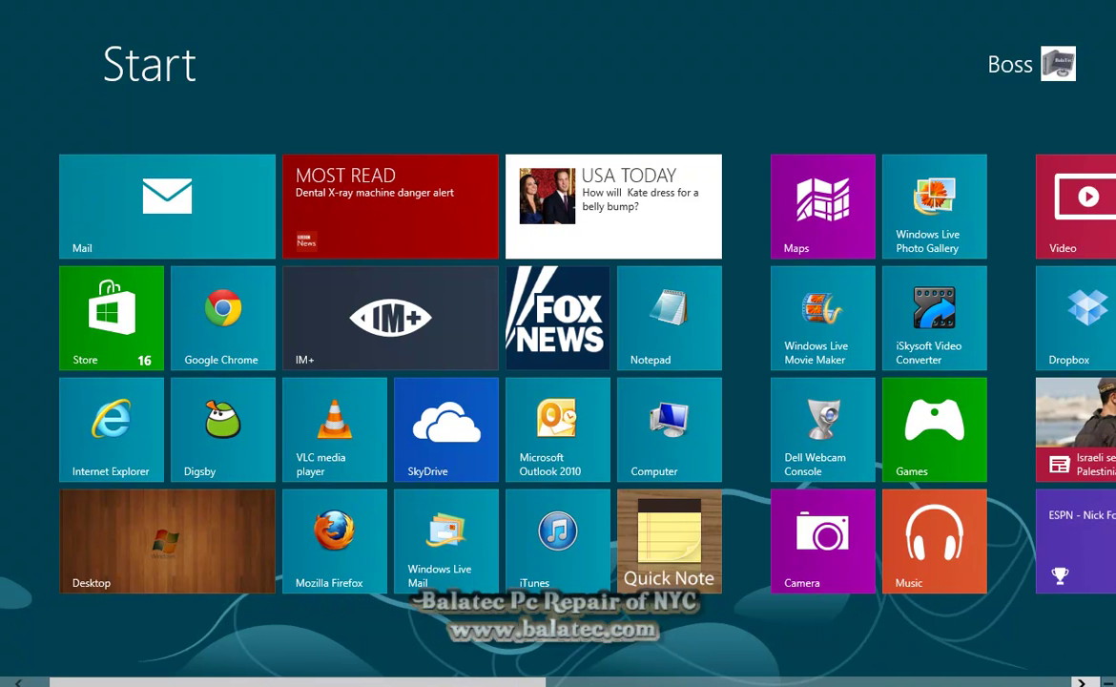
mouse_move(1112, 683)
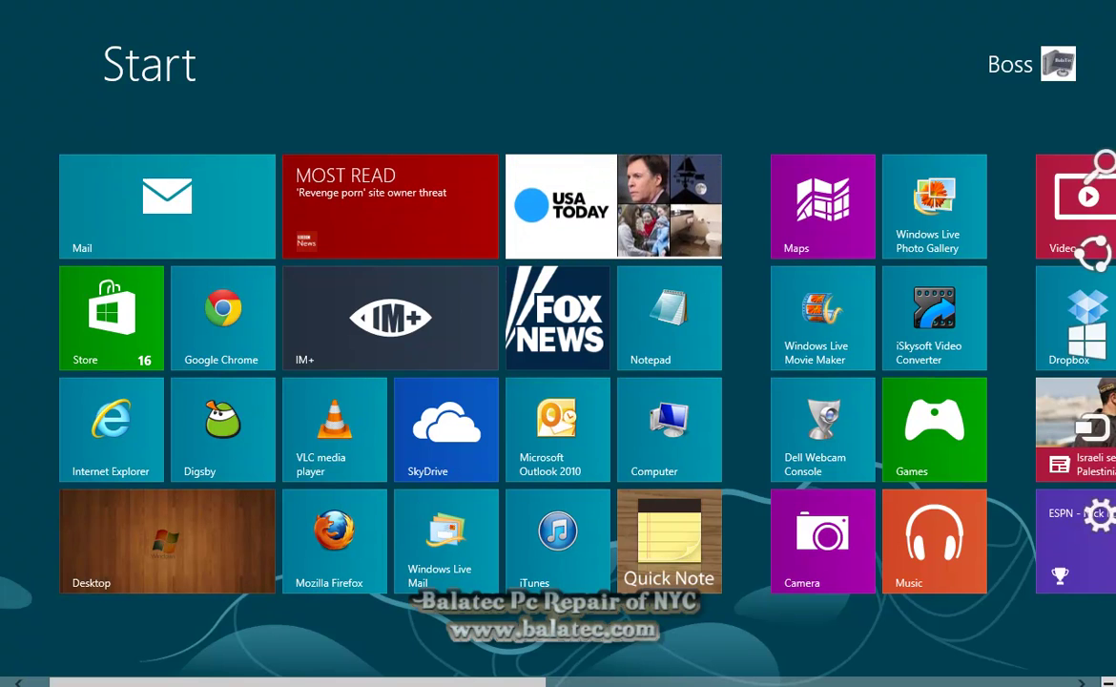
mouse_move(1078, 533)
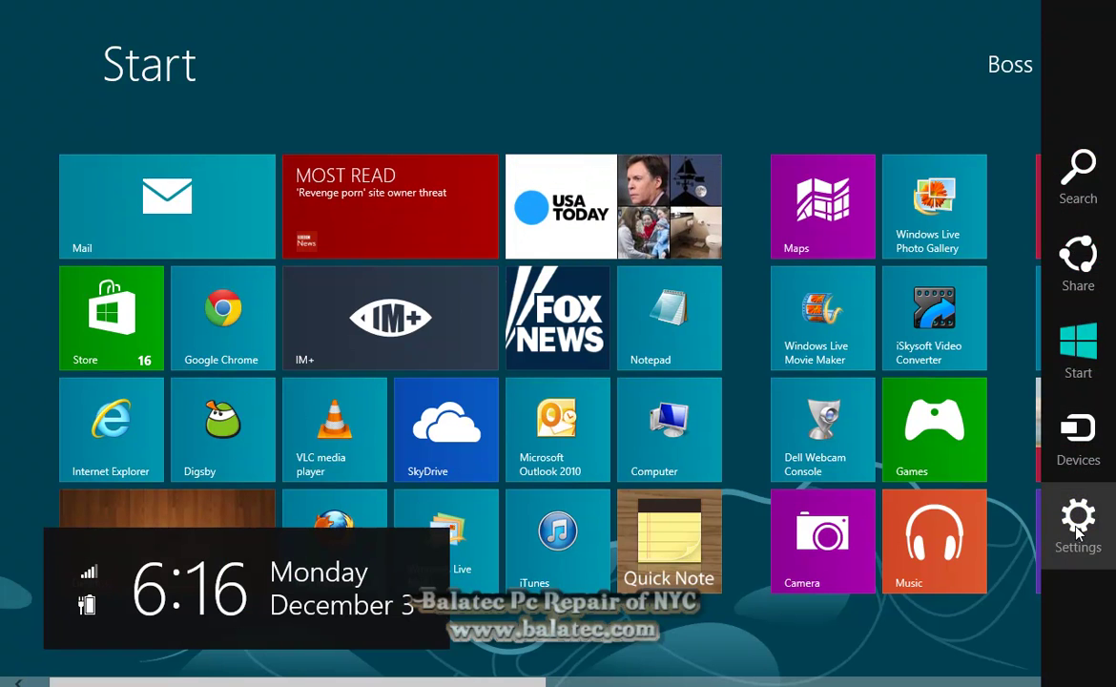
click(1077, 529)
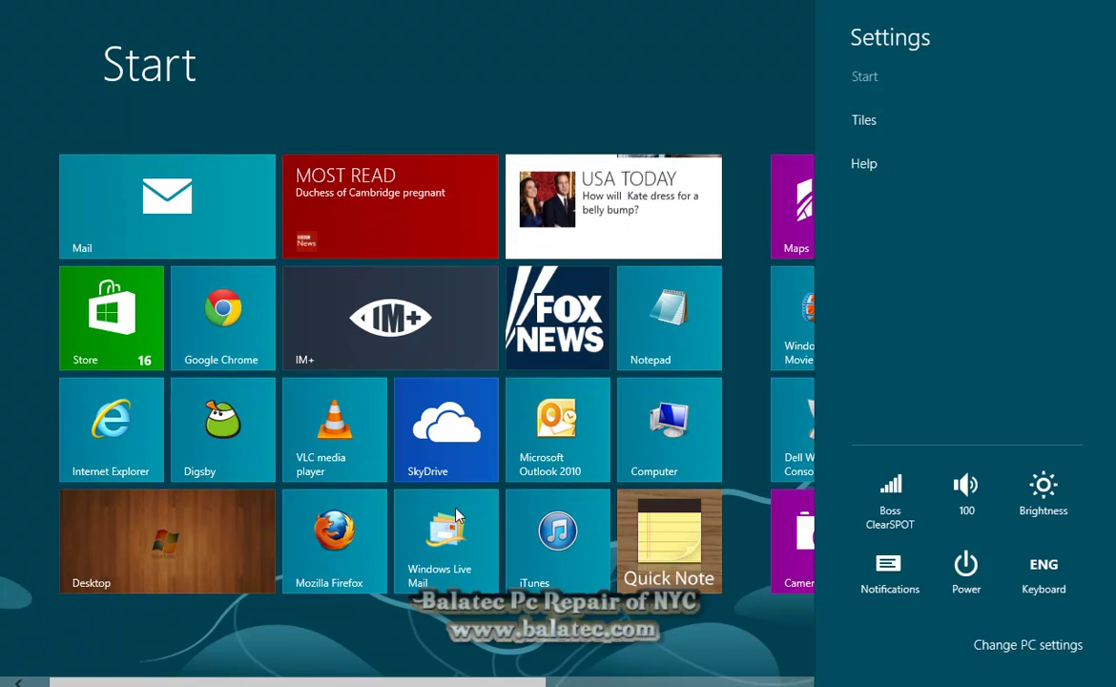
click(1023, 646)
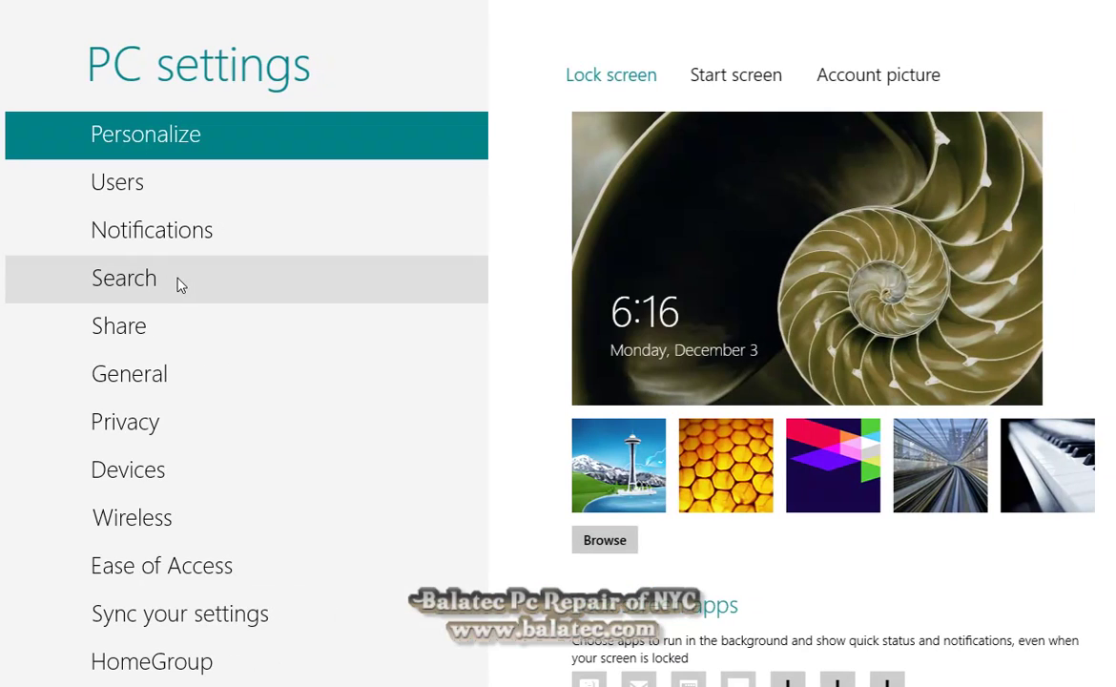
click(184, 375)
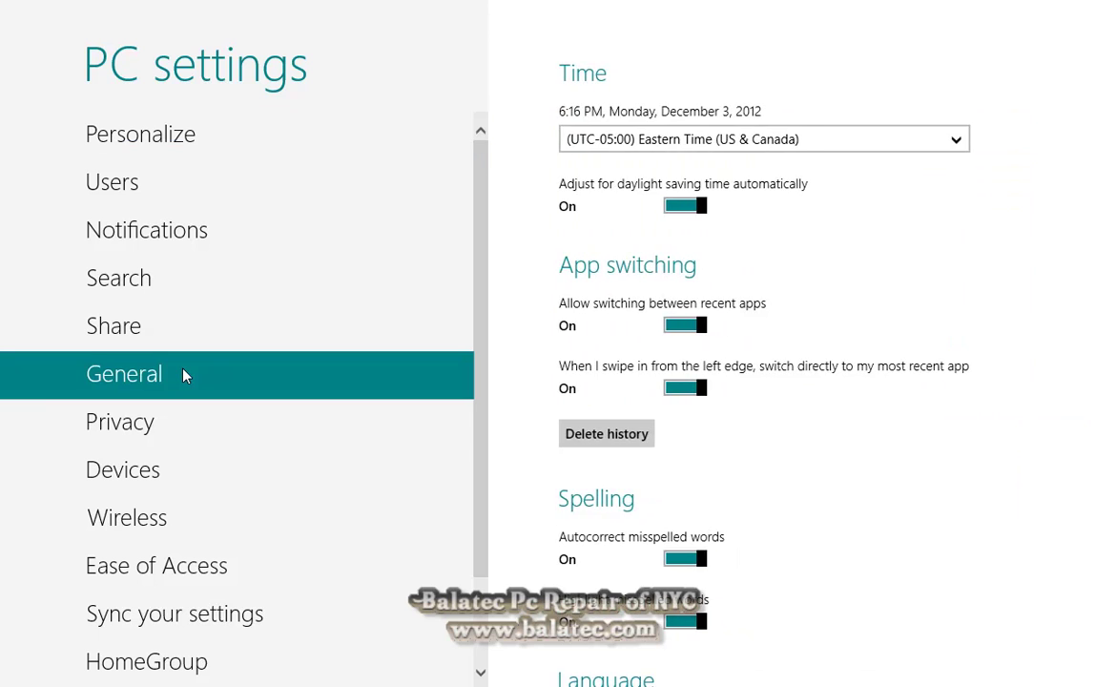
scroll(954, 372, down, 3)
scroll(954, 376, down, 3)
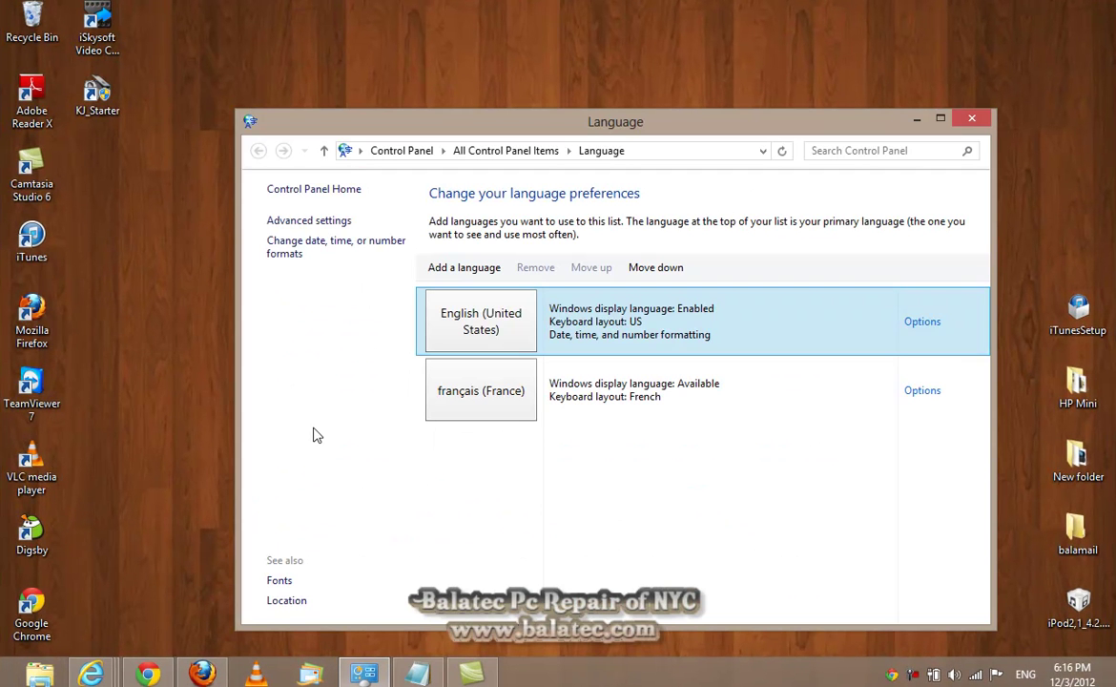
Make français (France) the primary display language and log off to apply it
click(677, 398)
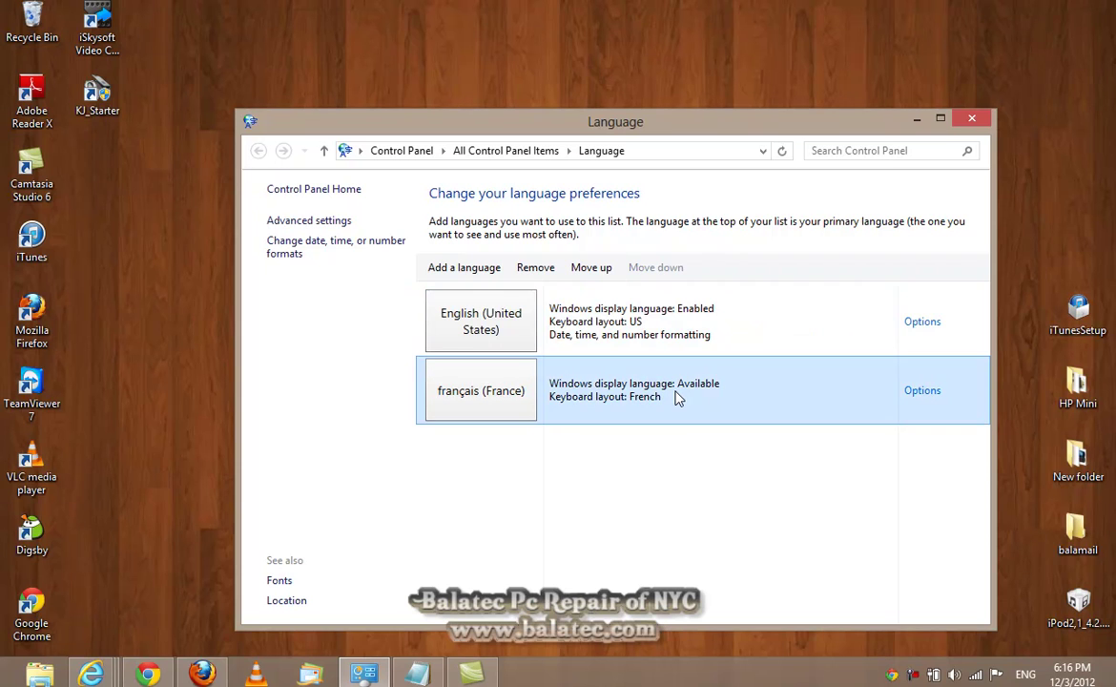
click(920, 394)
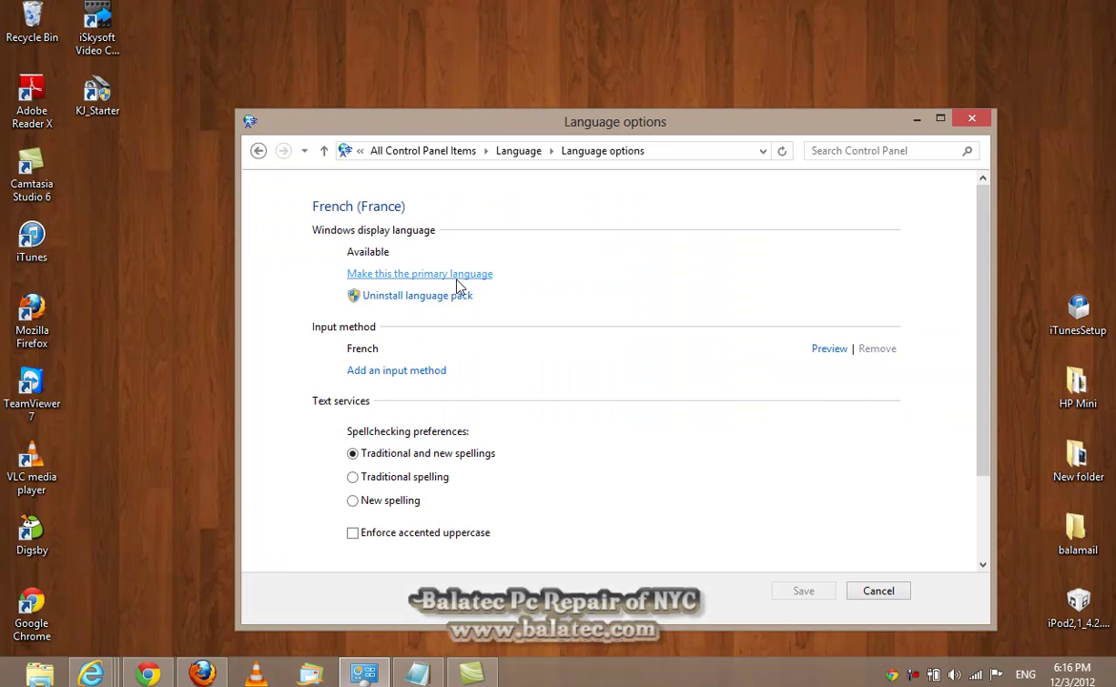
click(457, 276)
click(536, 358)
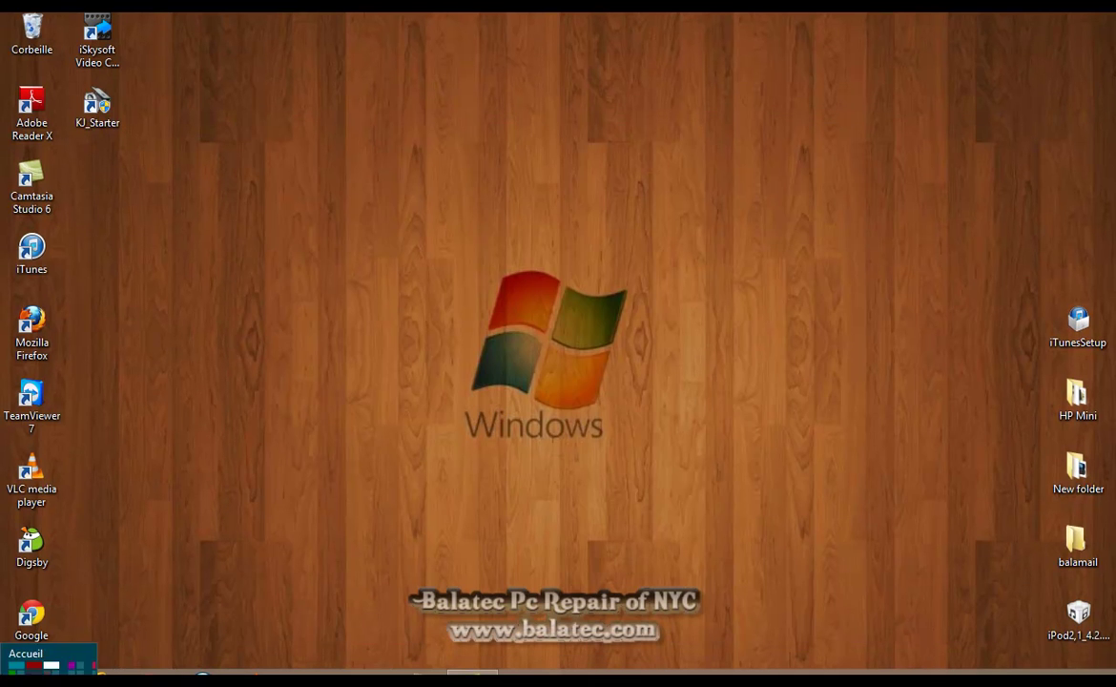
Open the now-French Windows Store from Accueil and scroll through its app categories
click(3, 679)
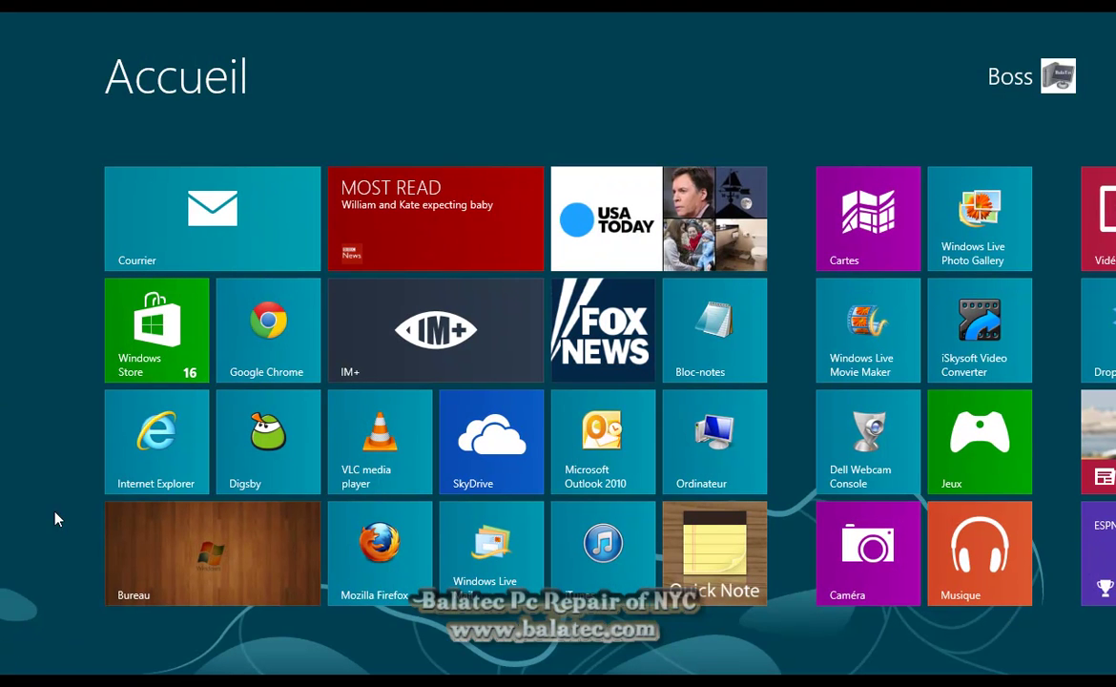
click(157, 358)
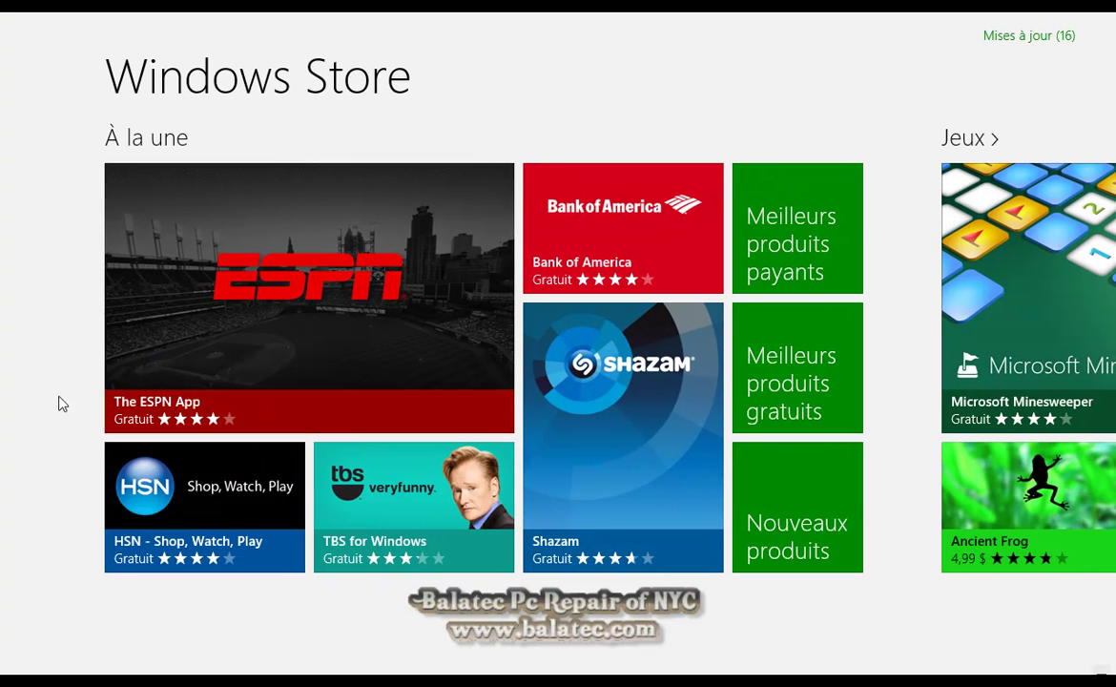
scroll(59, 381, down, 4)
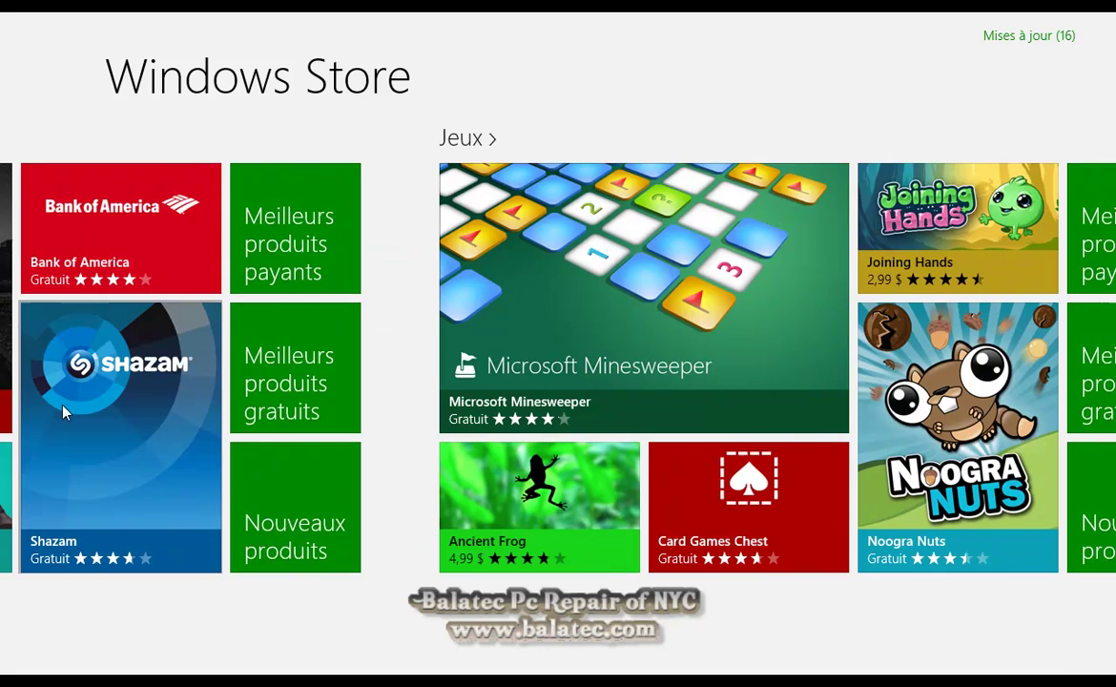
scroll(431, 281, down, 5)
scroll(524, 310, down, 5)
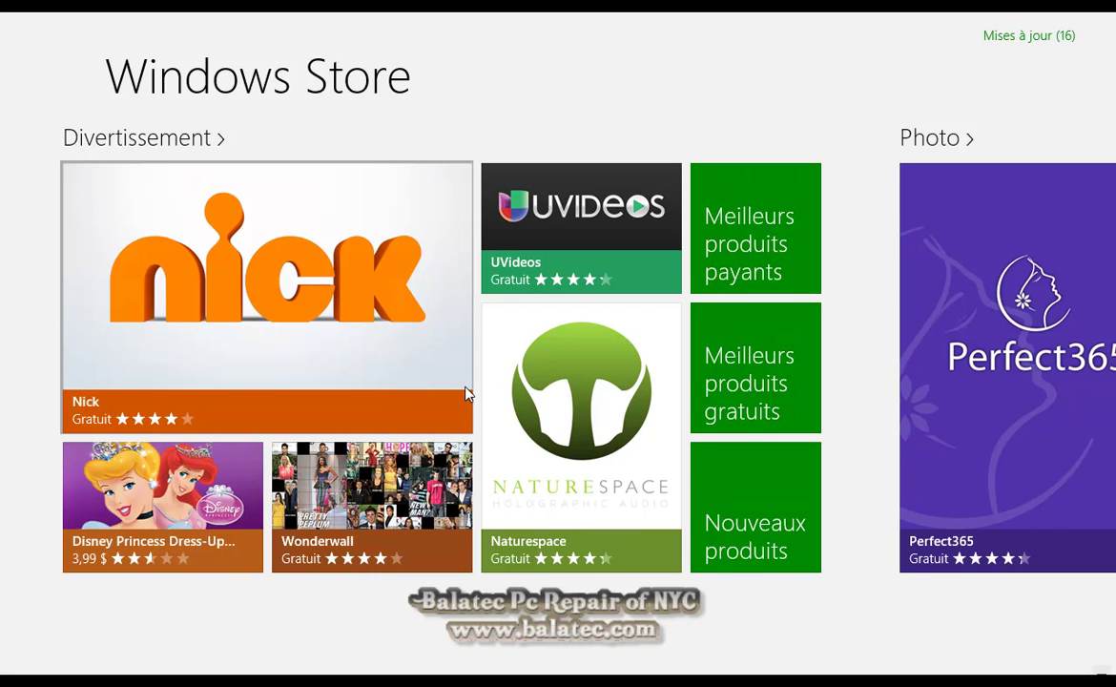
scroll(847, 315, down, 5)
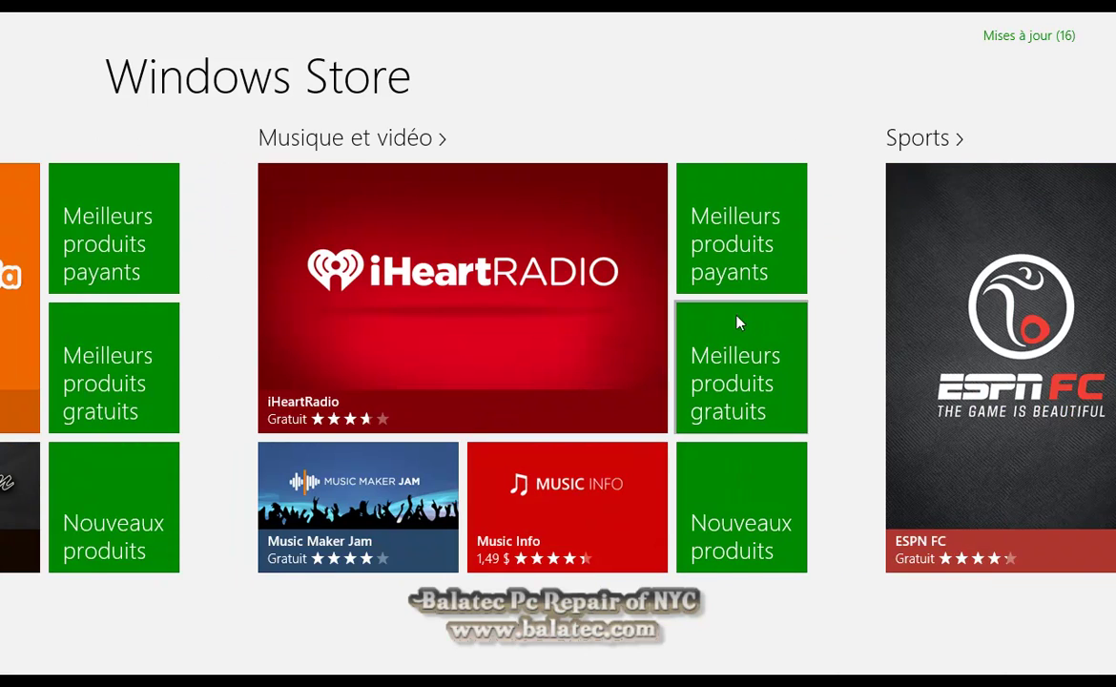
scroll(735, 323, down, 5)
scroll(901, 456, down, 5)
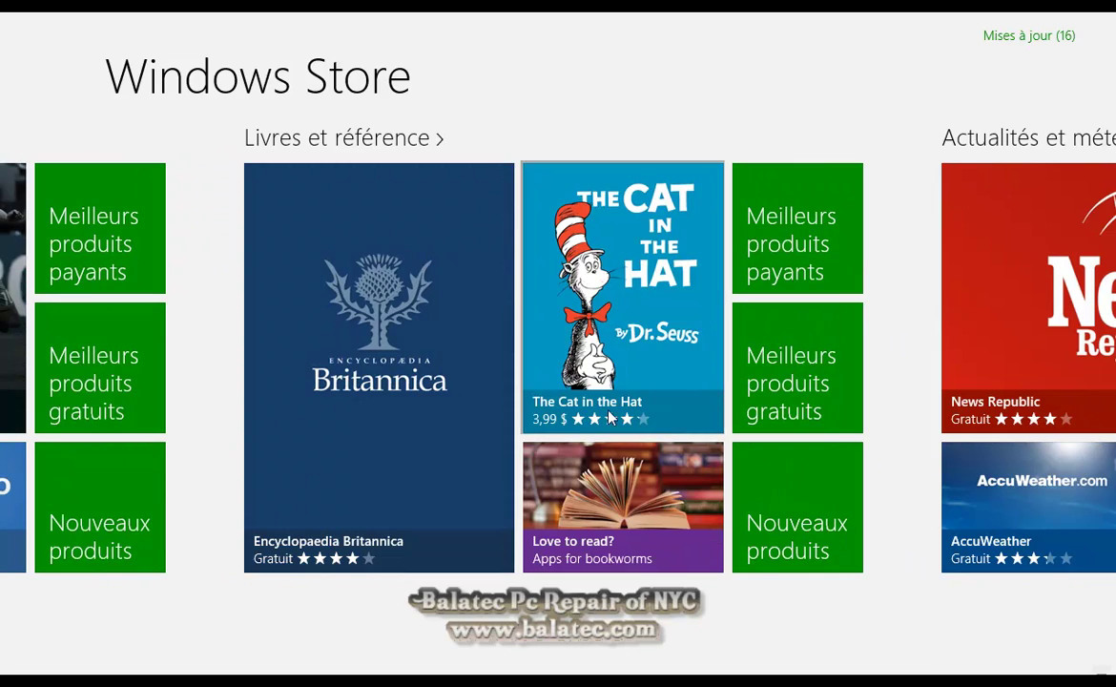
scroll(325, 476, down, 1)
scroll(355, 499, down, 5)
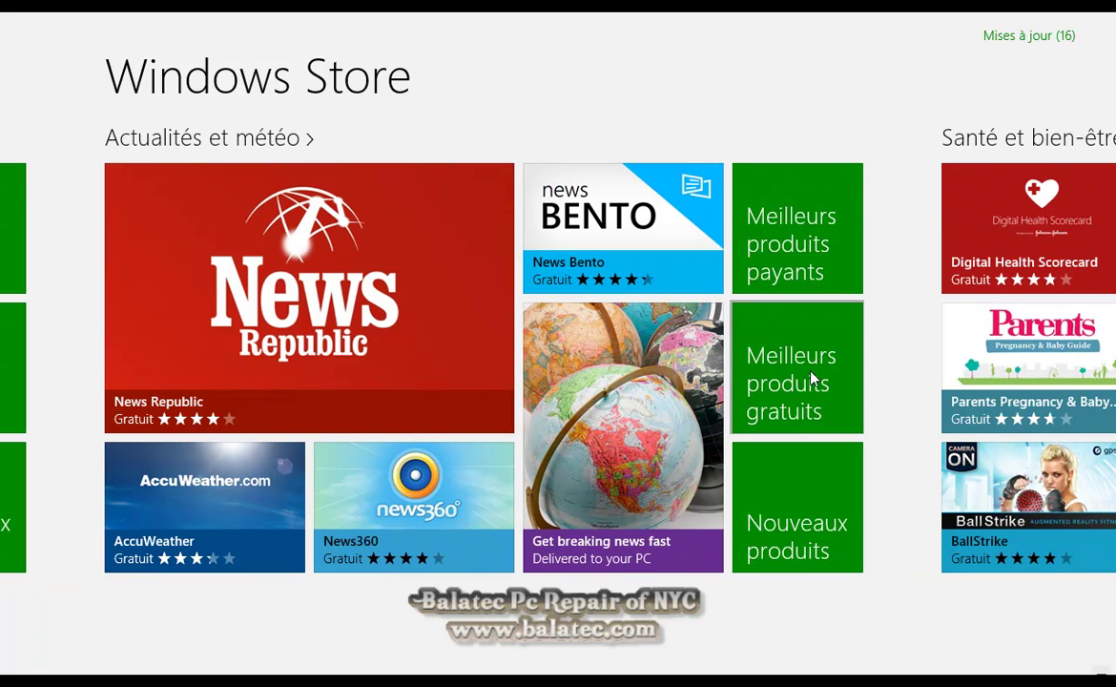
scroll(818, 386, down, 5)
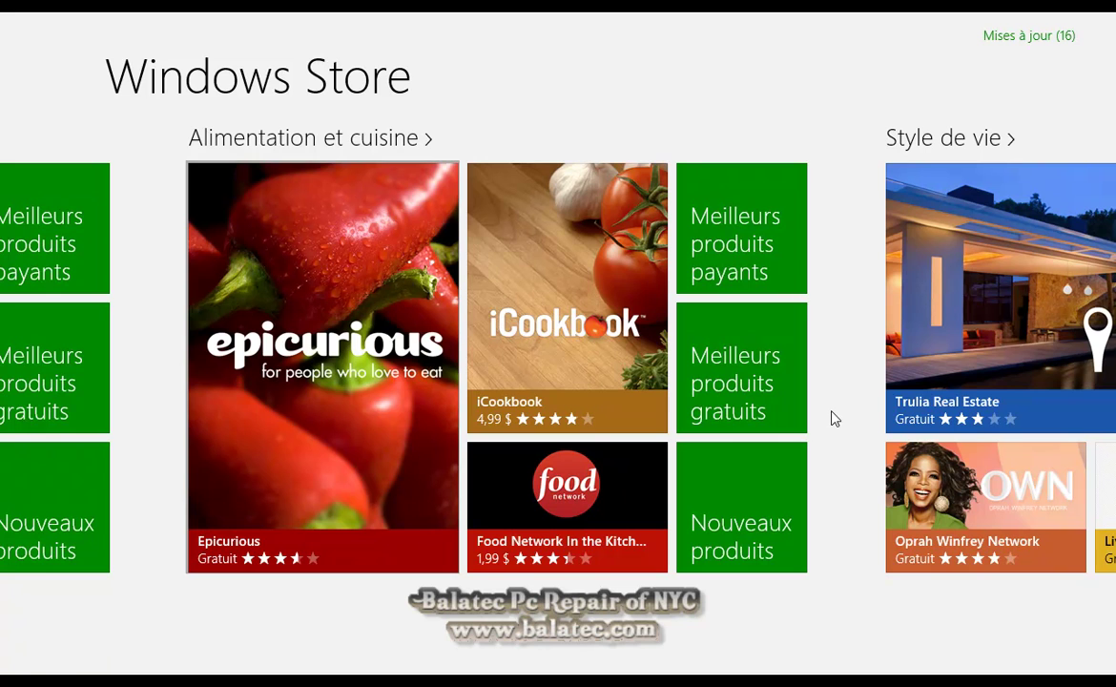
scroll(839, 448, down, 5)
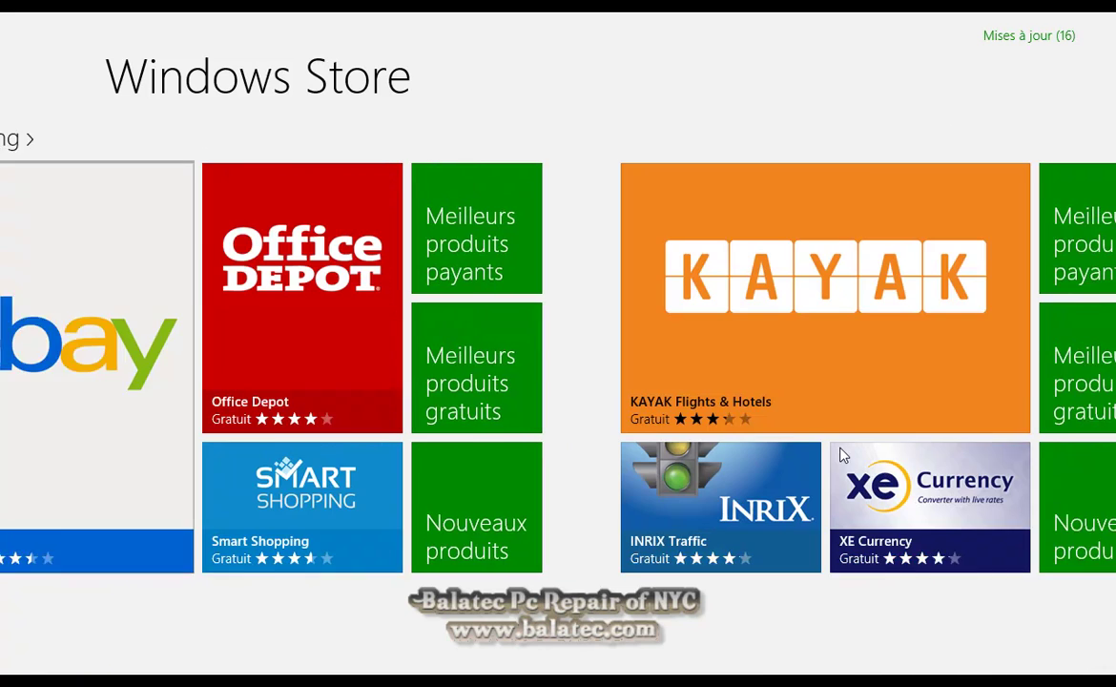
scroll(373, 391, up, 3)
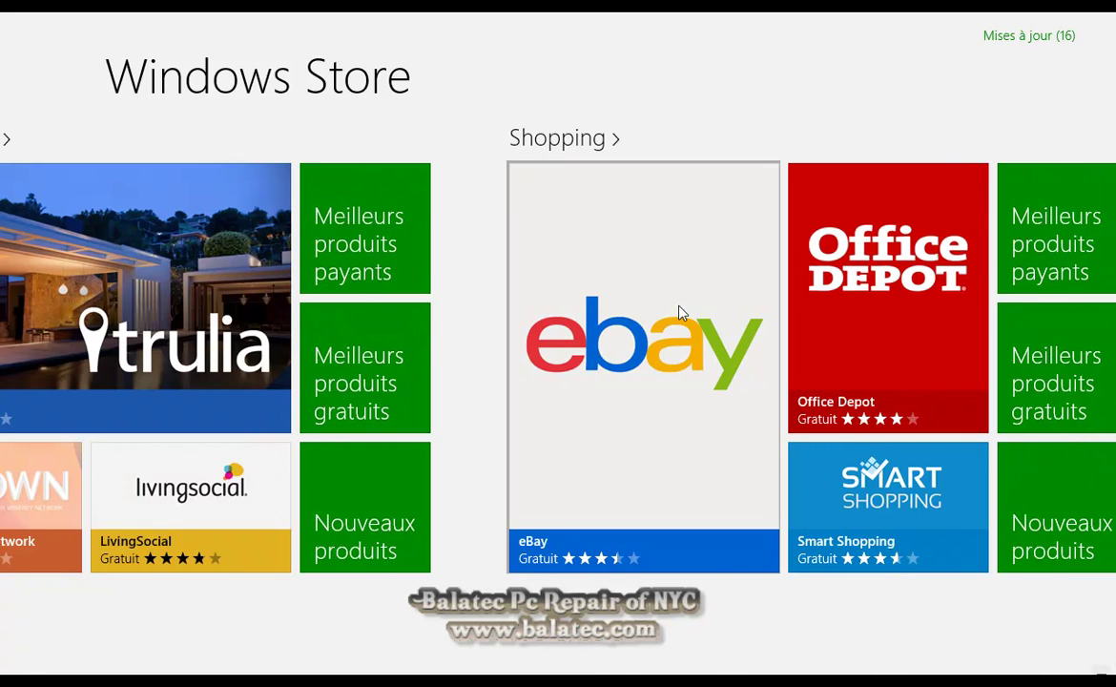
Install the free eBay app from the Shopping section, then return to Accueil
click(644, 474)
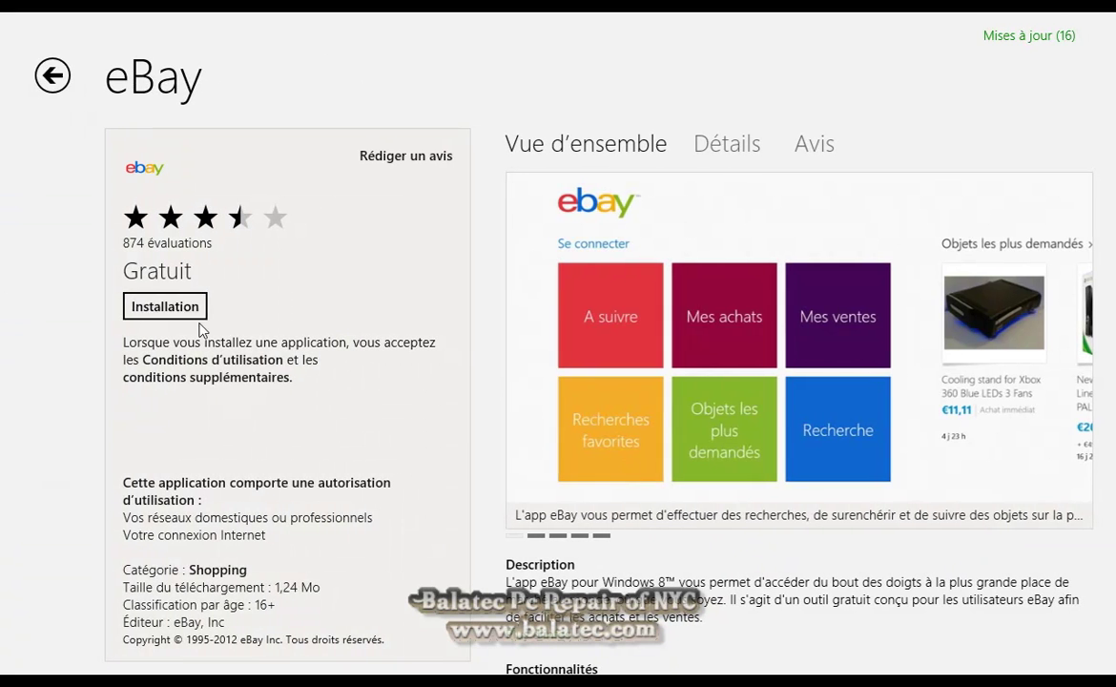
click(198, 307)
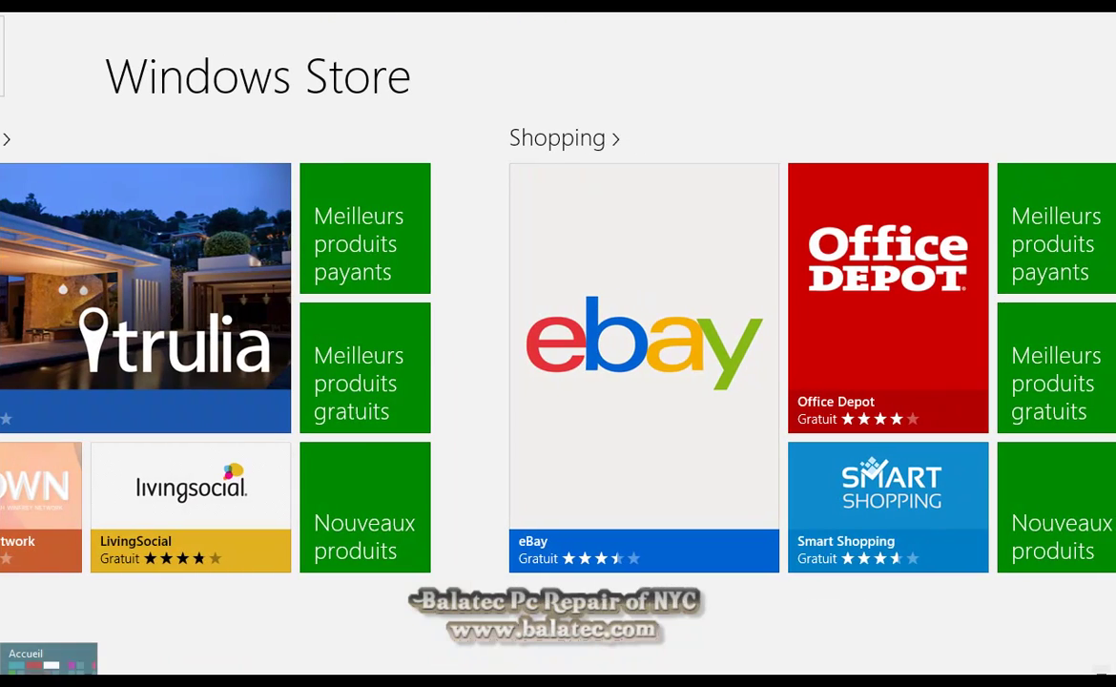
click(10, 672)
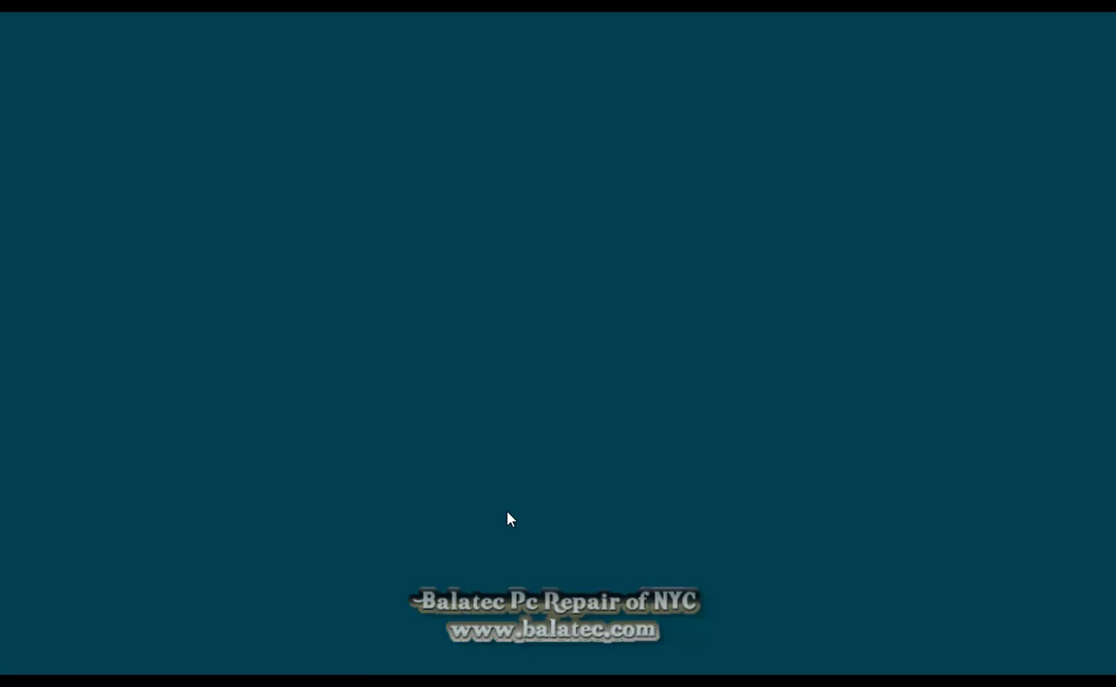
Get back to the French Accueil screen and launch the Cartes maps app
scroll(811, 341, down, 5)
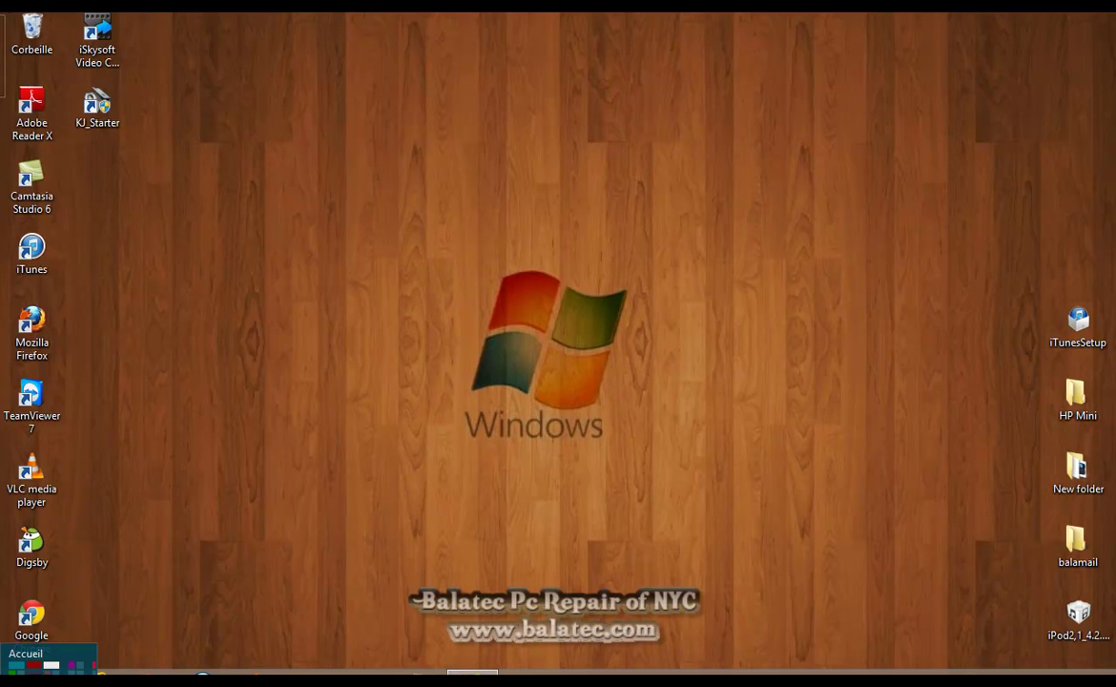
click(4, 671)
key(super)
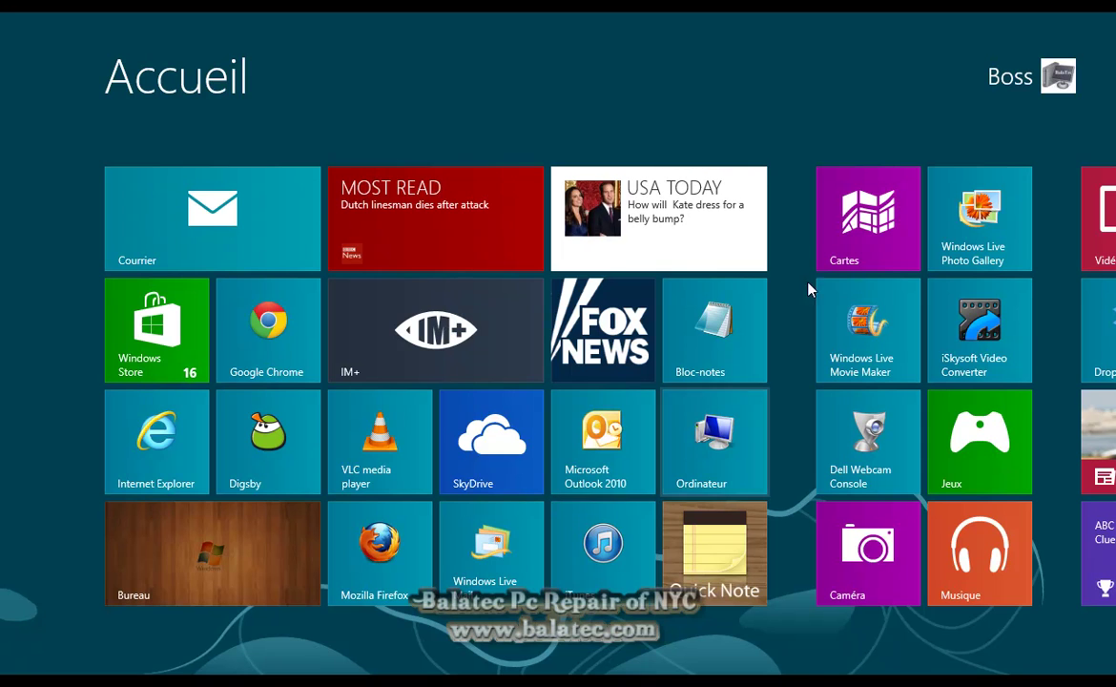
click(826, 248)
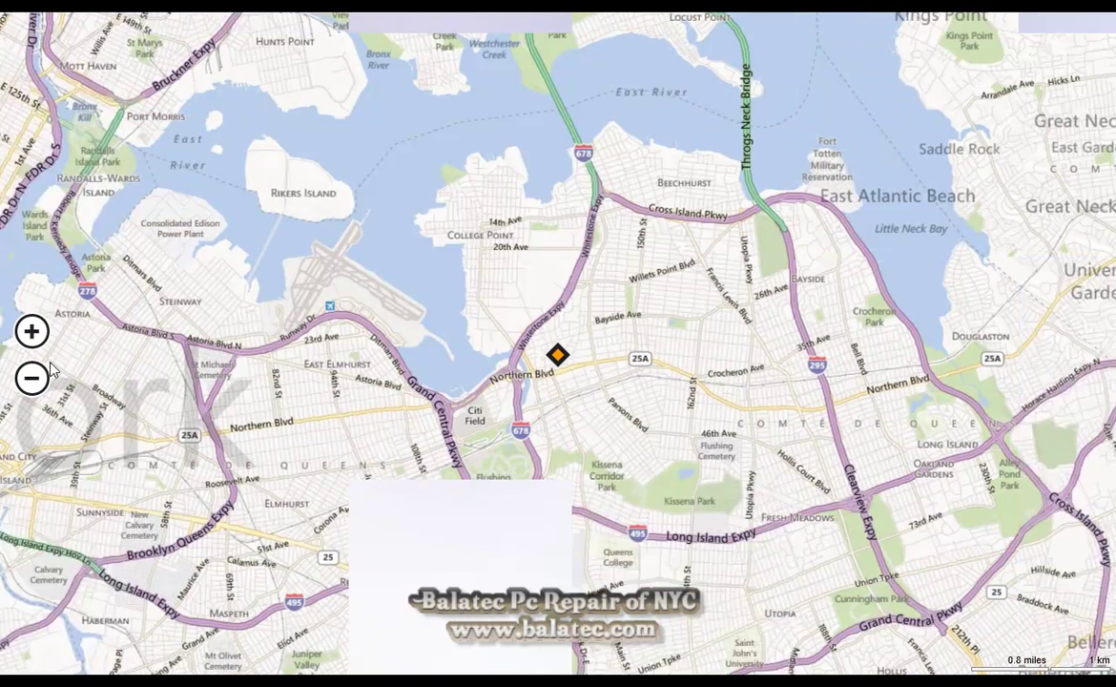
Zoom the Cartes map out over Queens, the East River and Long Island, then raise the charms bar
click(31, 378)
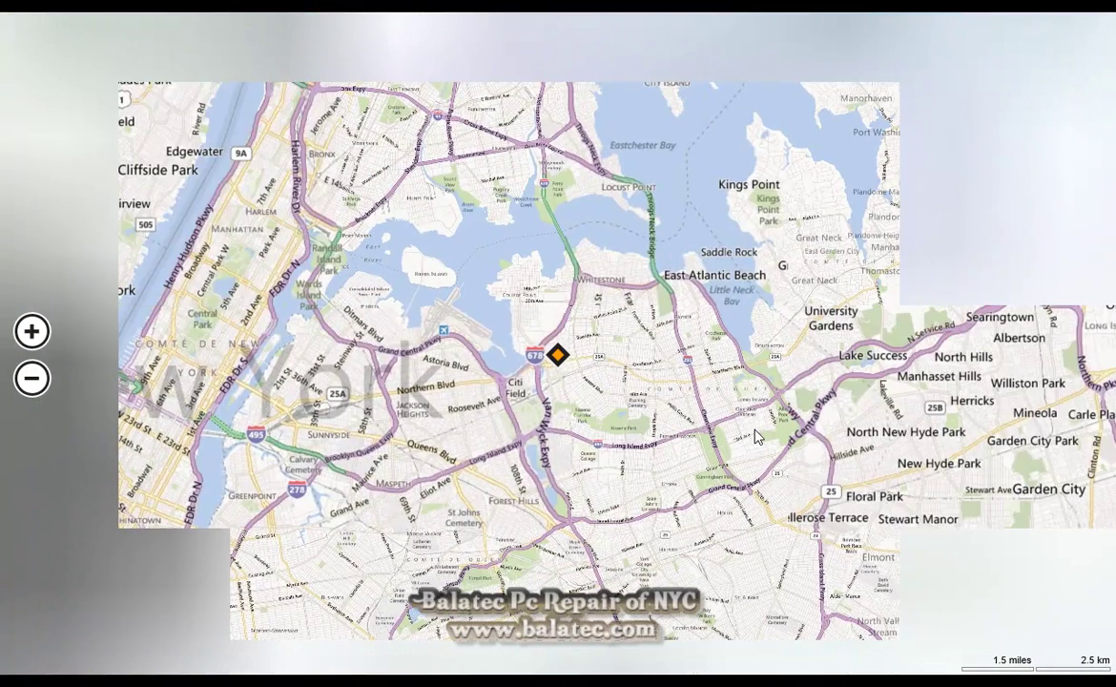
scroll(474, 331, down, 1)
mouse_move(1114, 674)
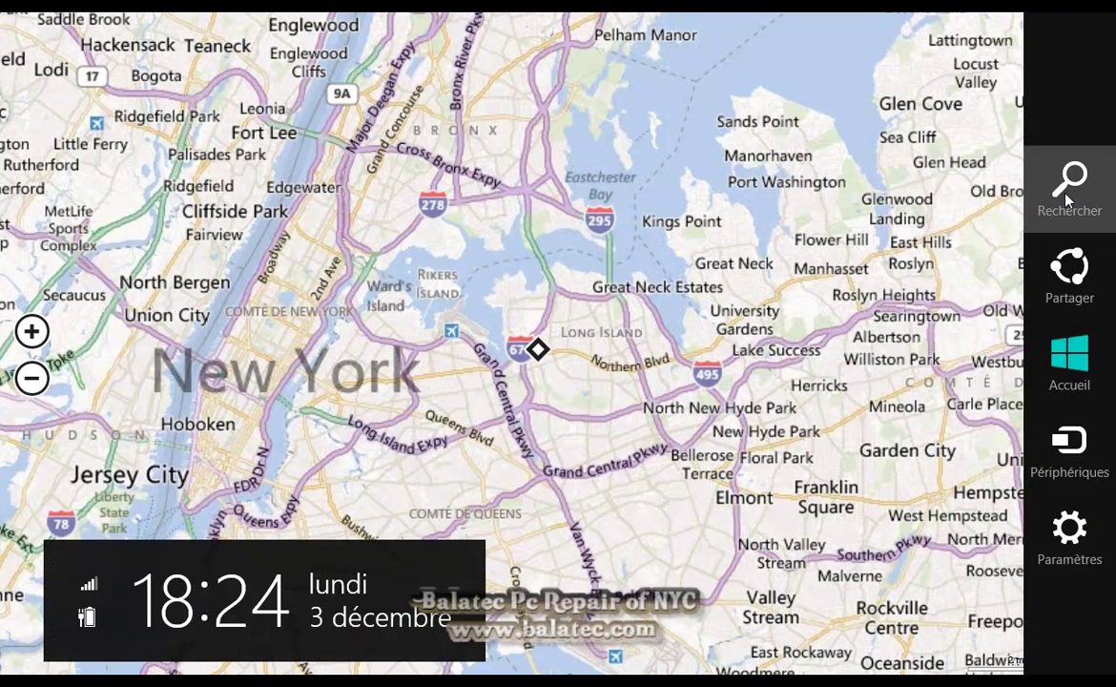
Search Cartes for 'new york', adjust the zoom around it, then go back to Accueil
click(1066, 195)
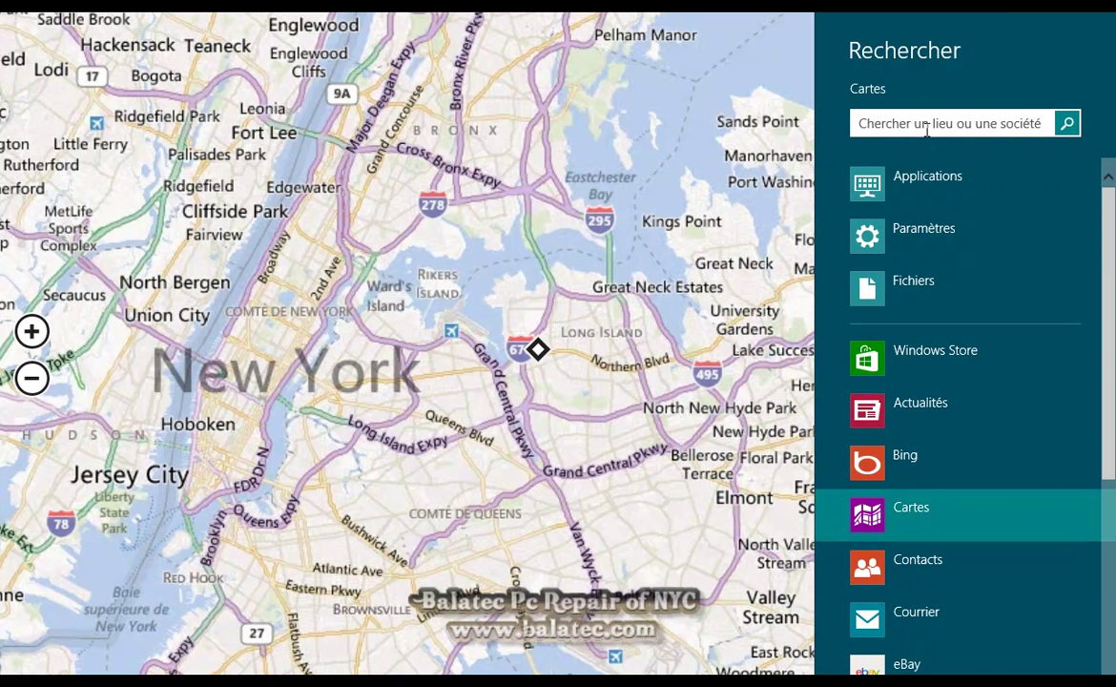
text(new york)
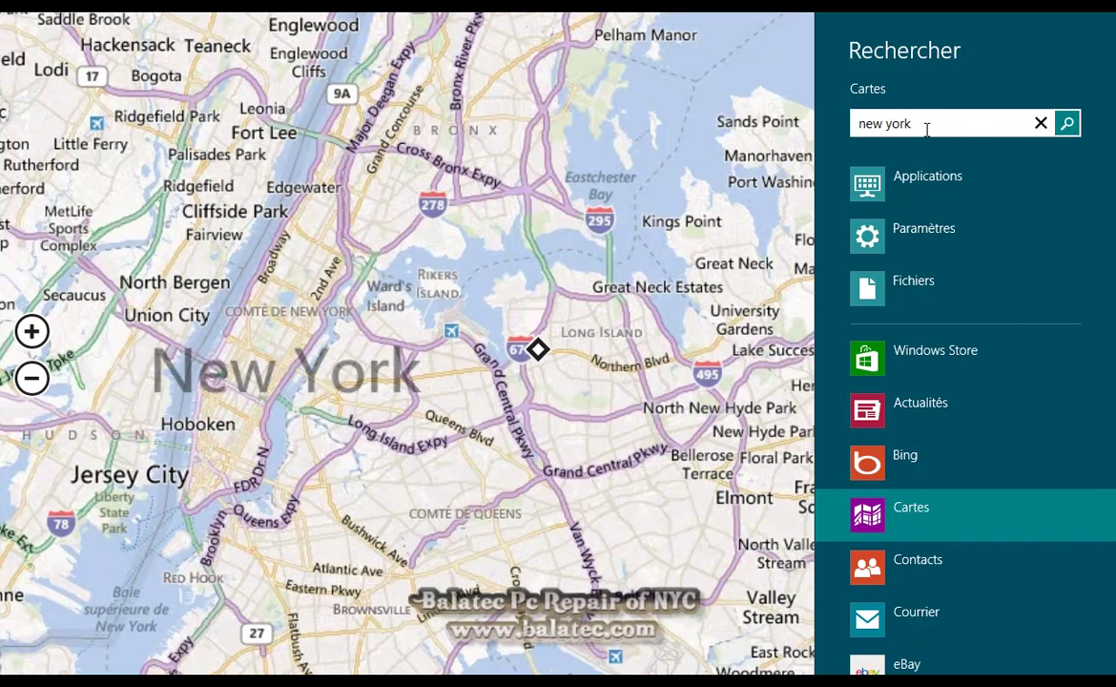
key(Return)
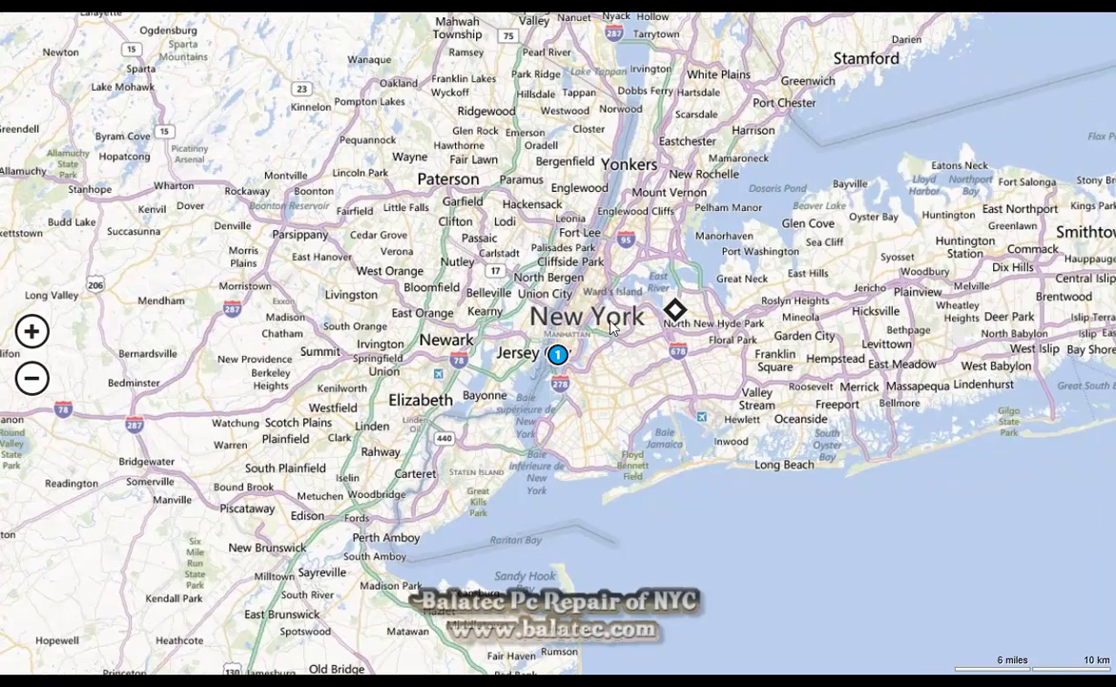
scroll(644, 286, up, 1)
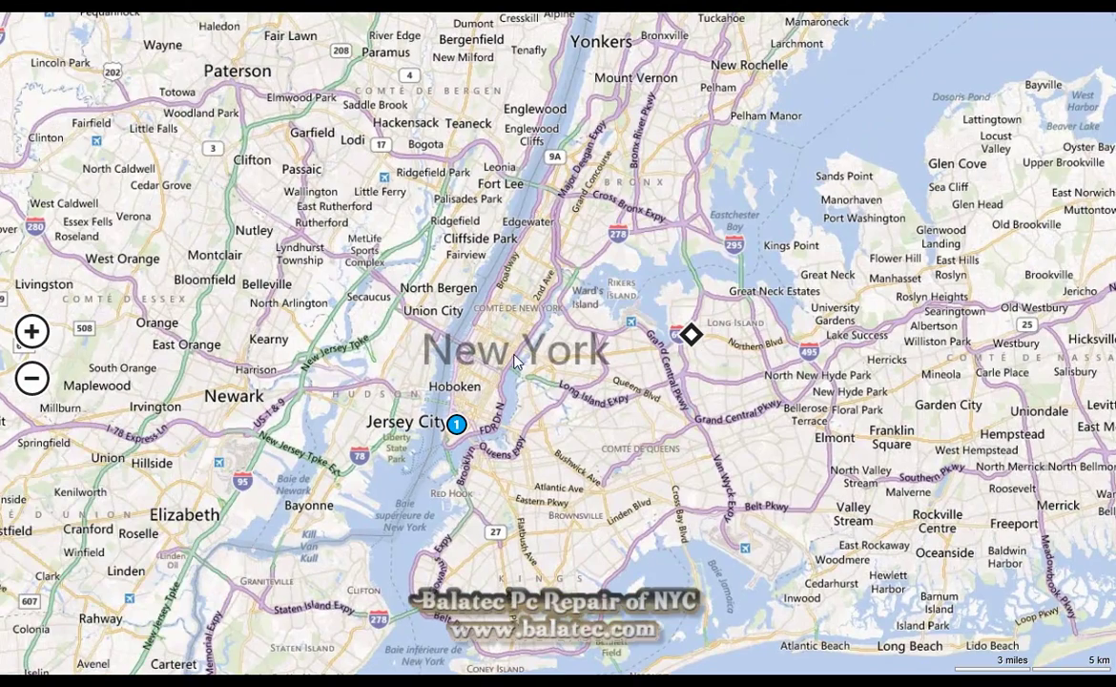
click(31, 377)
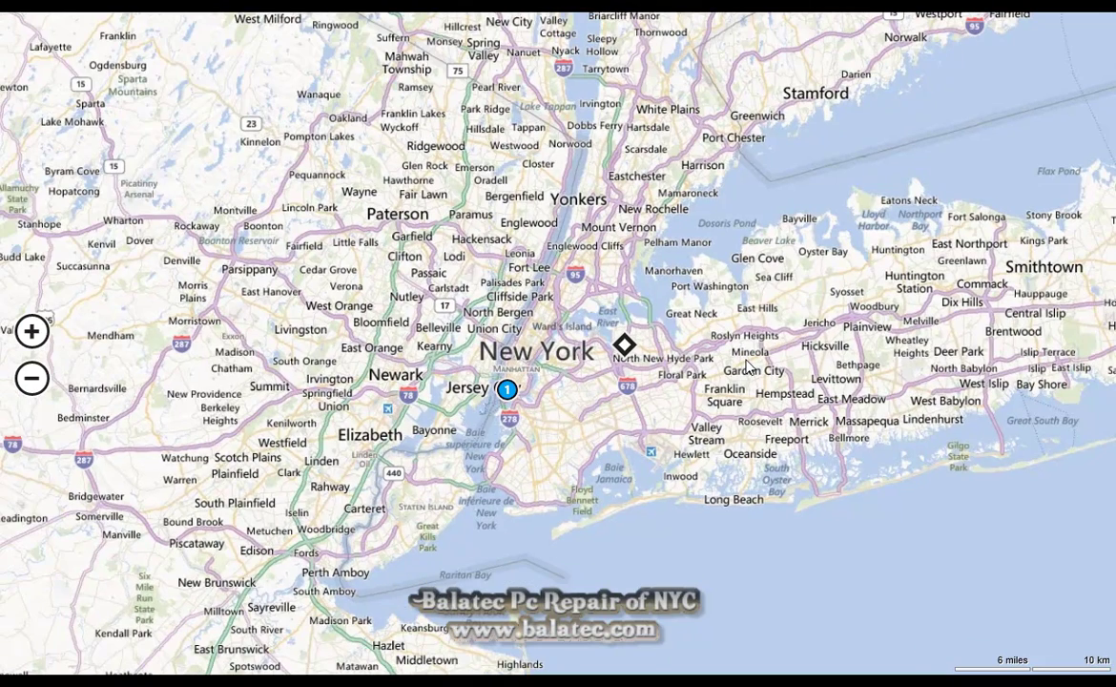
click(14, 605)
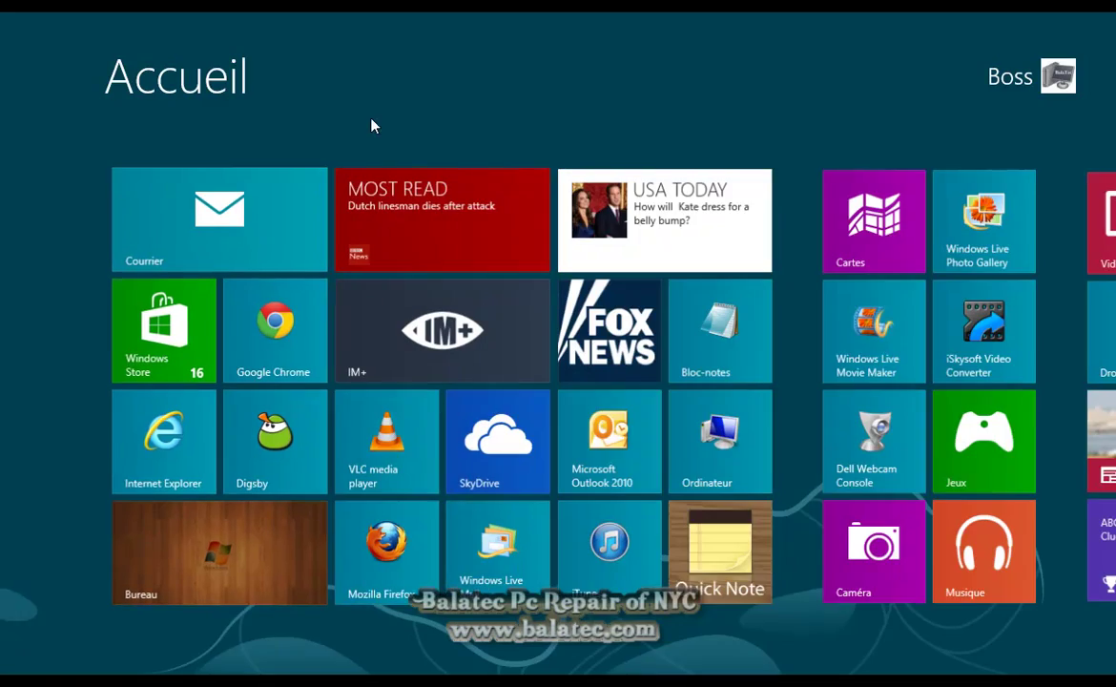
Open the Bureau, check the French desktop context menu, then dismiss it
click(238, 515)
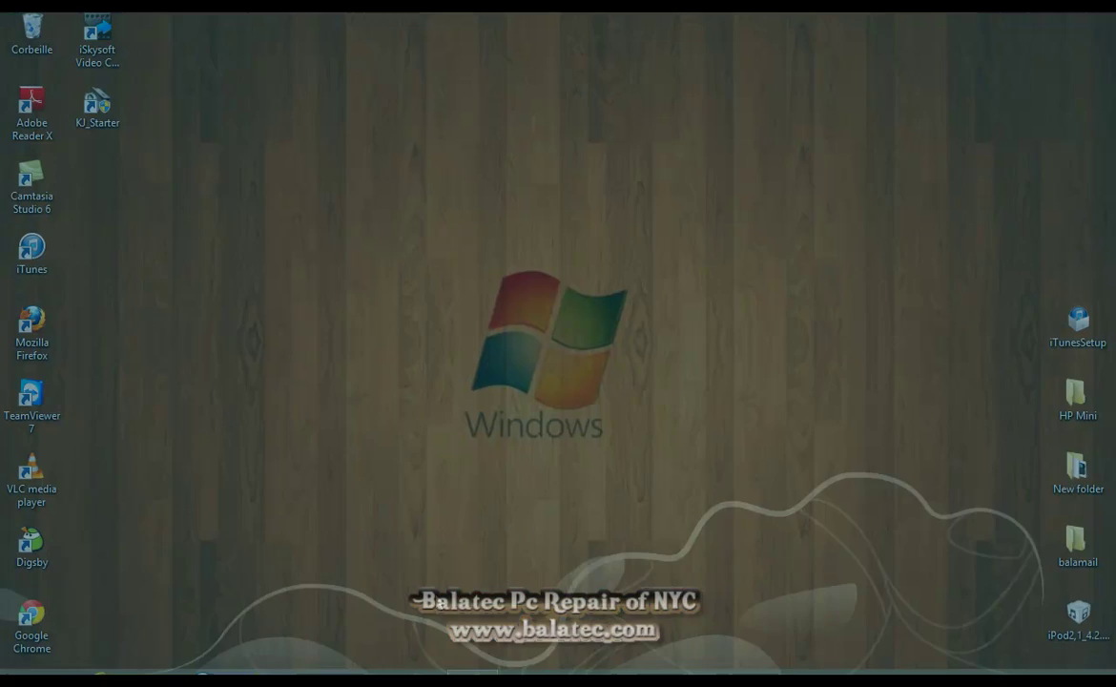
right_click(621, 579)
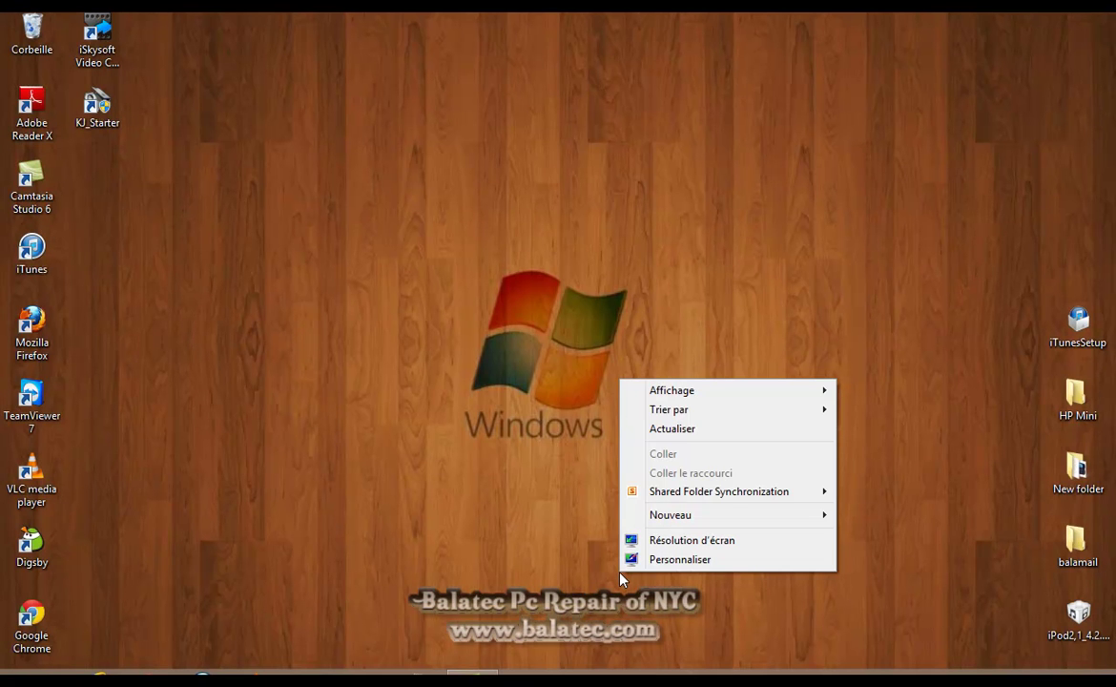
click(391, 588)
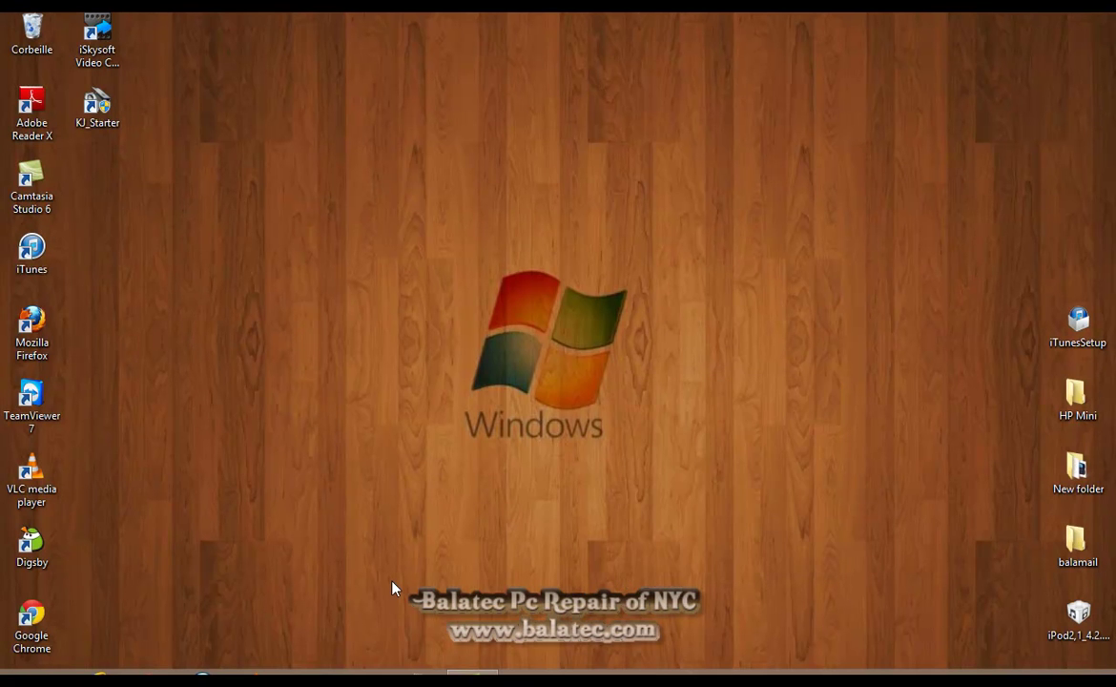
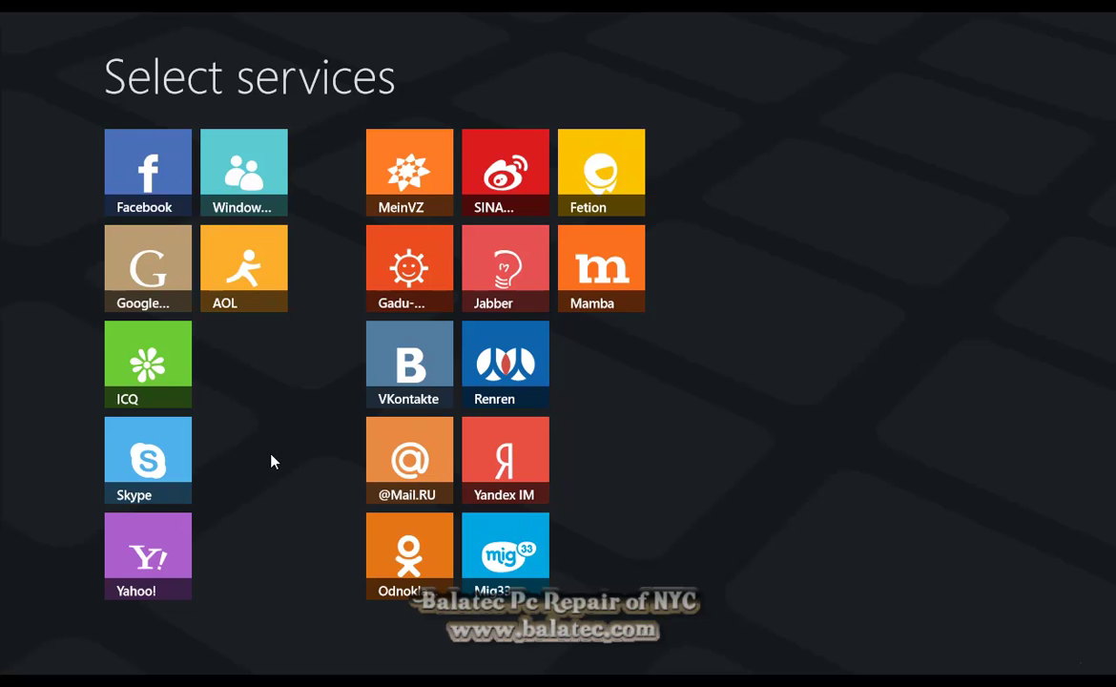
Choose the Yahoo! service tile to bring up the Add account form
click(143, 543)
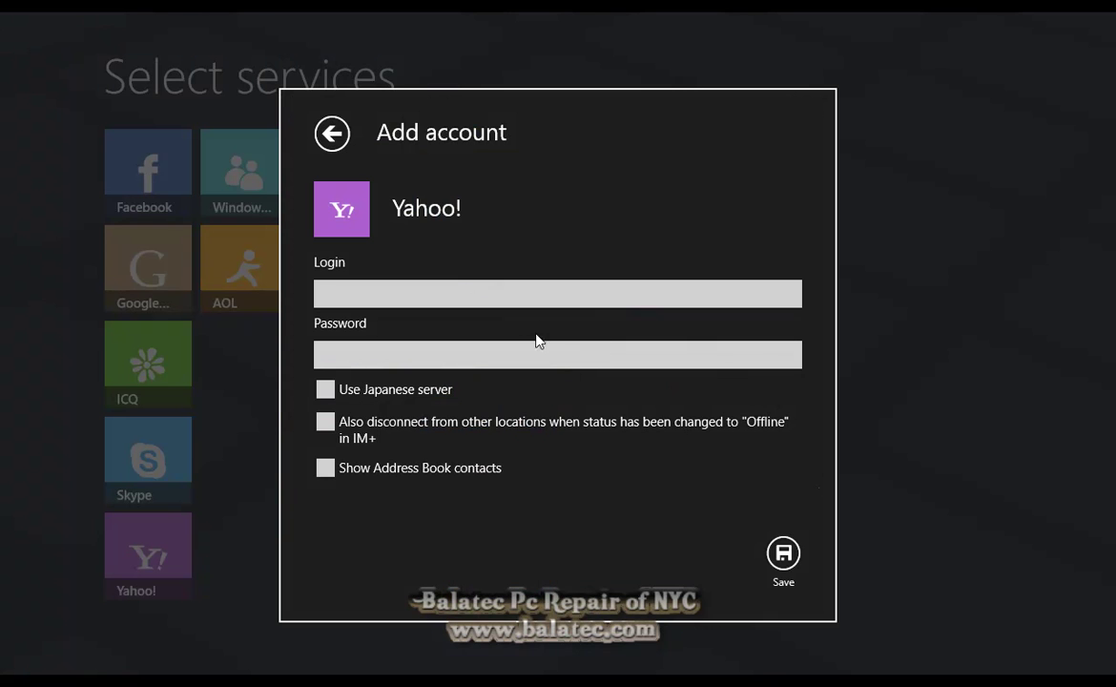
Enter the Yahoo! username and account password, save the account, then go back
click(537, 297)
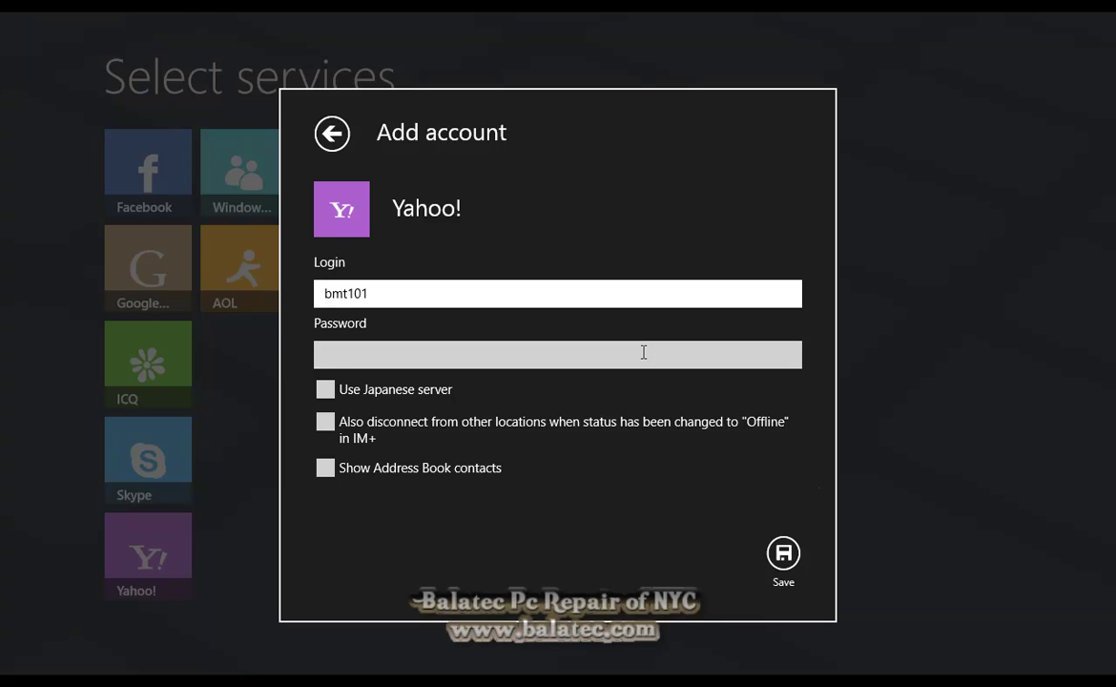
click(644, 352)
text(•••••••)
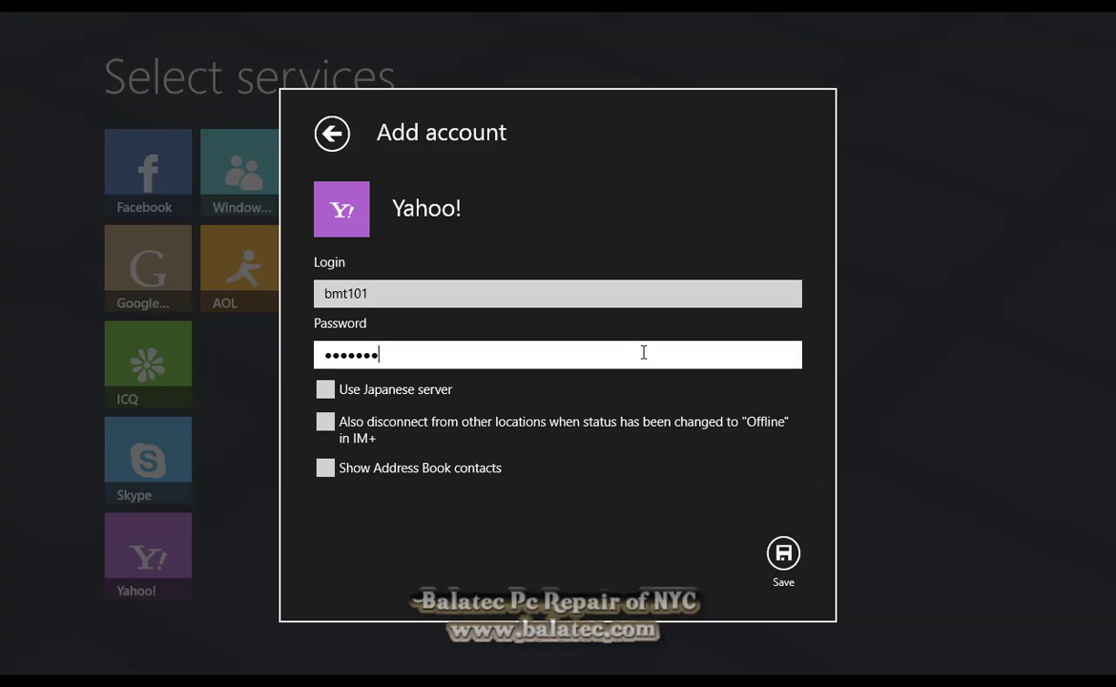
text(••)
click(784, 554)
click(50, 74)
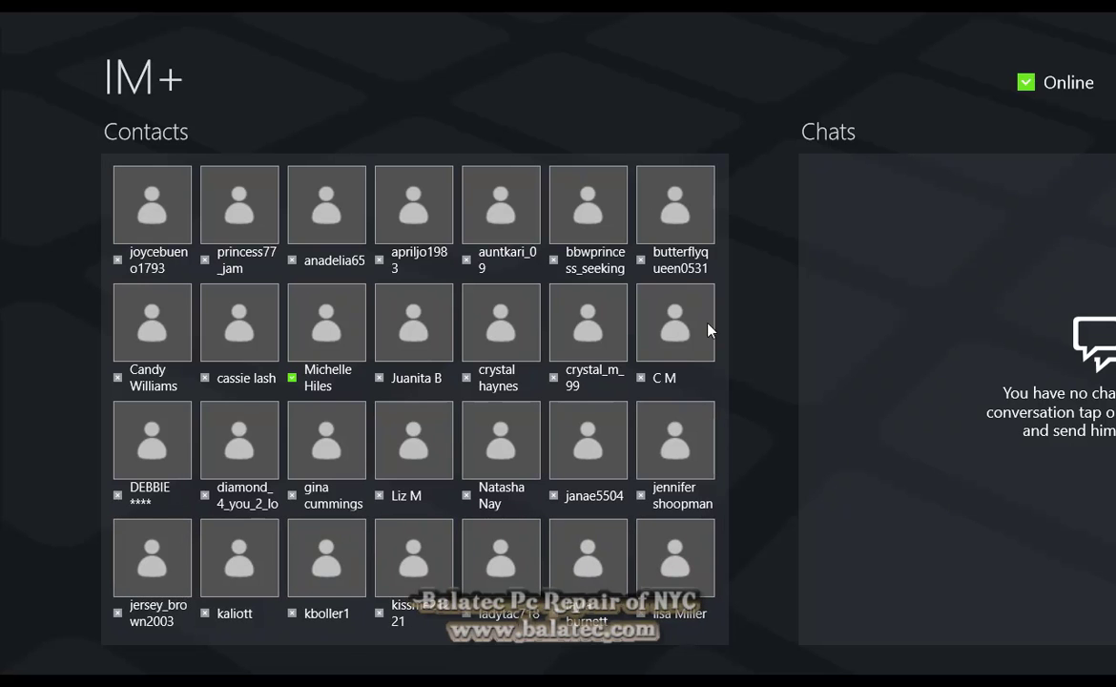
Scroll across the hub's Contacts, Chats, Favorites and Accounts, then open a chat with an offline contact
scroll(1049, 315, down, 5)
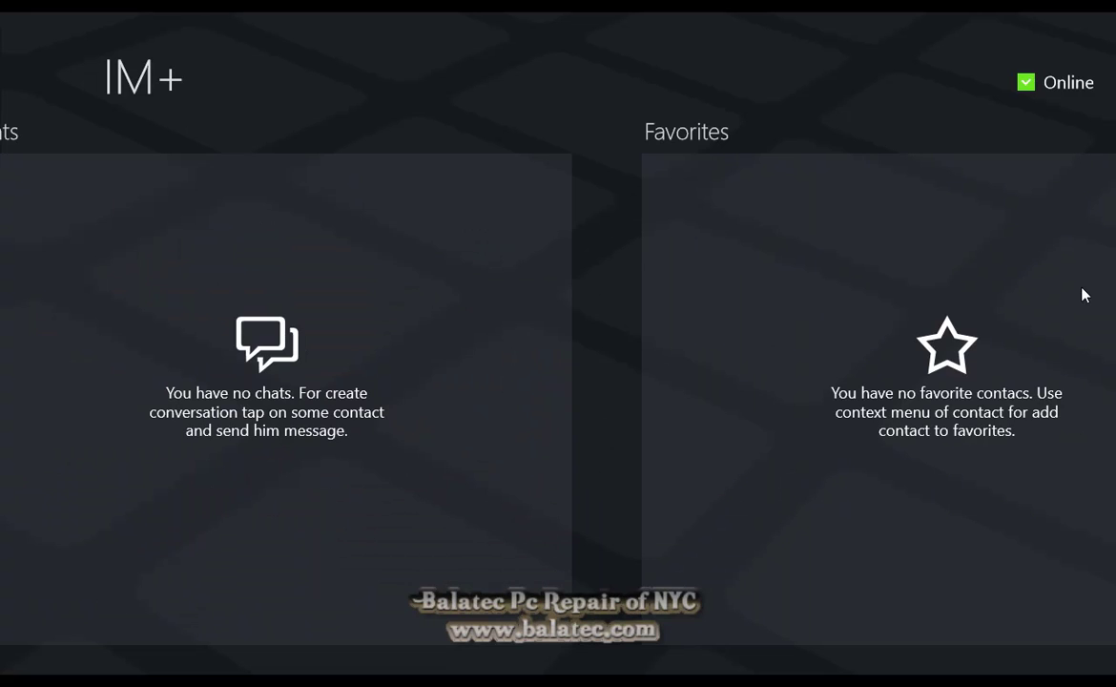
scroll(1056, 356, down, 5)
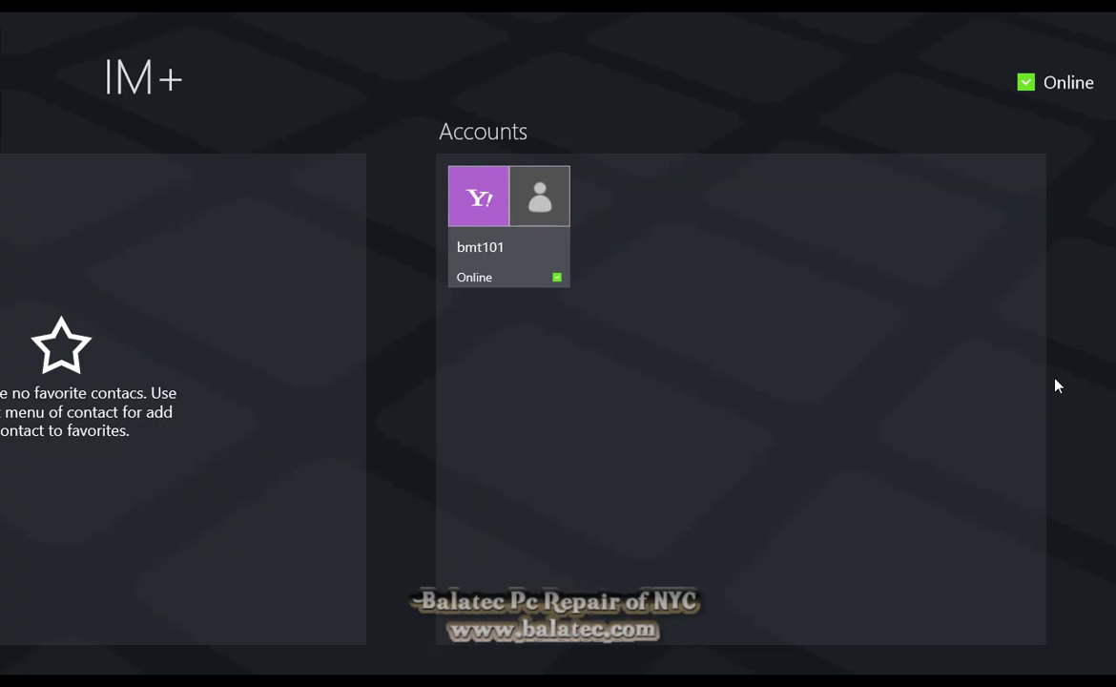
scroll(868, 368, up, 10)
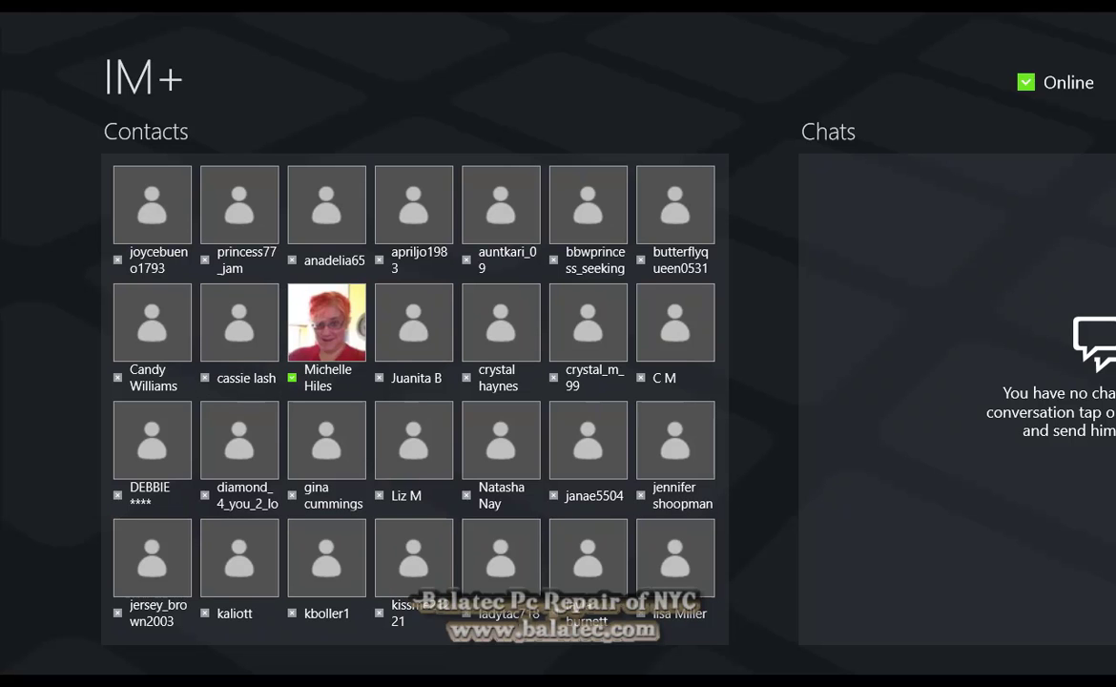
click(246, 229)
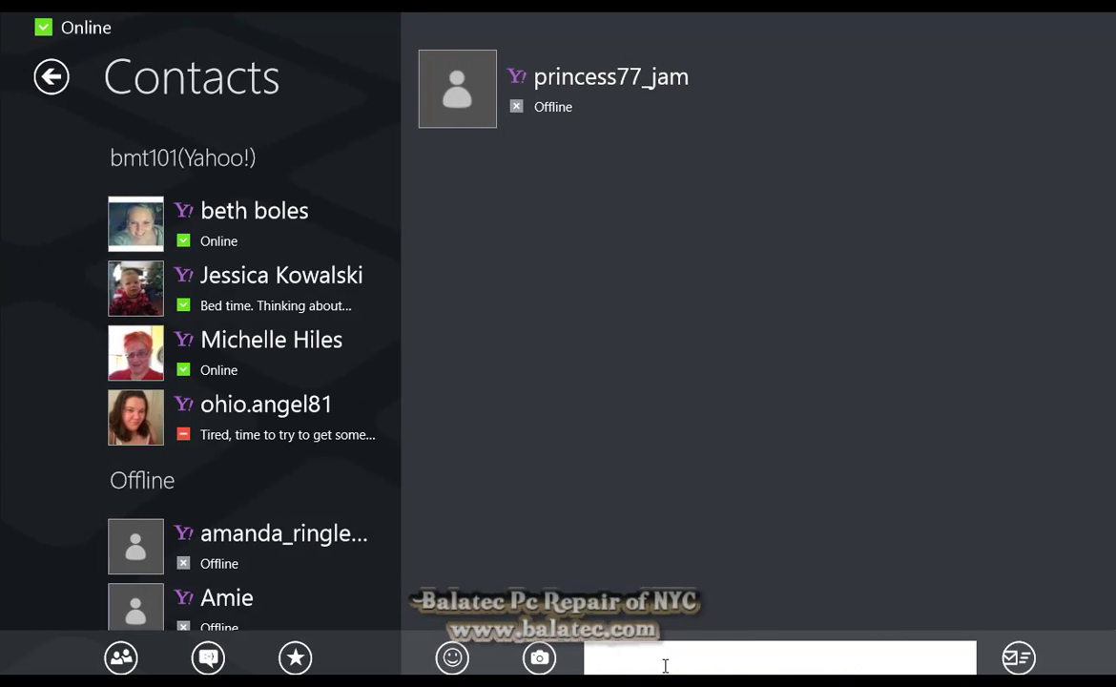
Send 'Go to bed' to the offline contact and 'hey cheater' to an online contact, then return to the hub
text(Go to bed)
click(1018, 657)
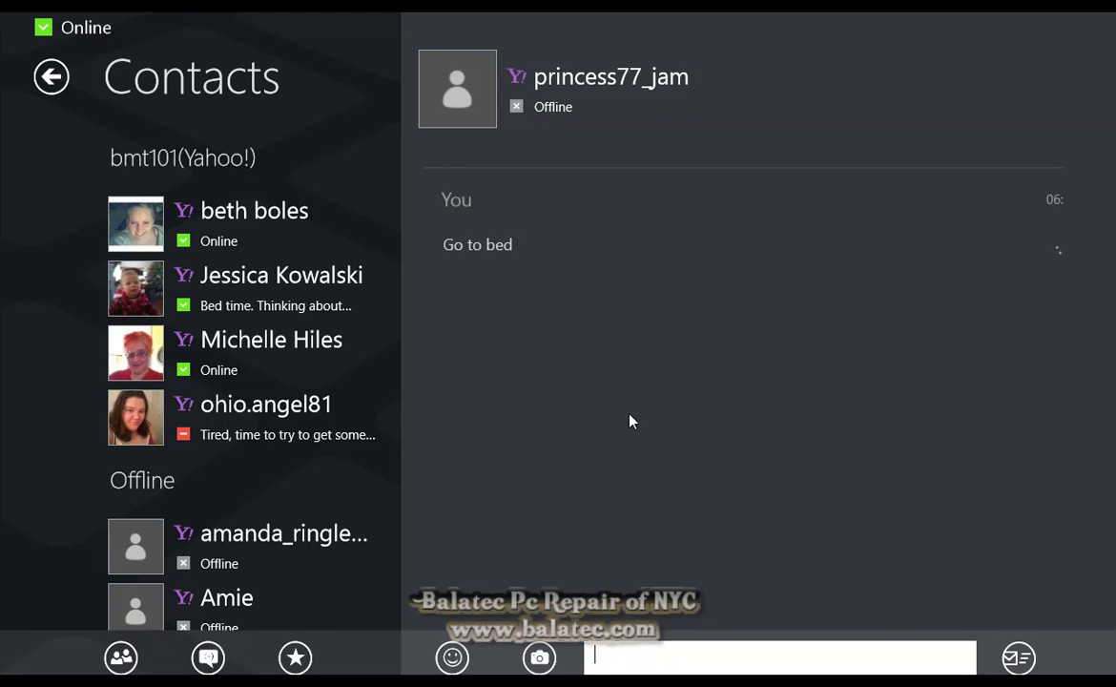
click(262, 214)
click(823, 665)
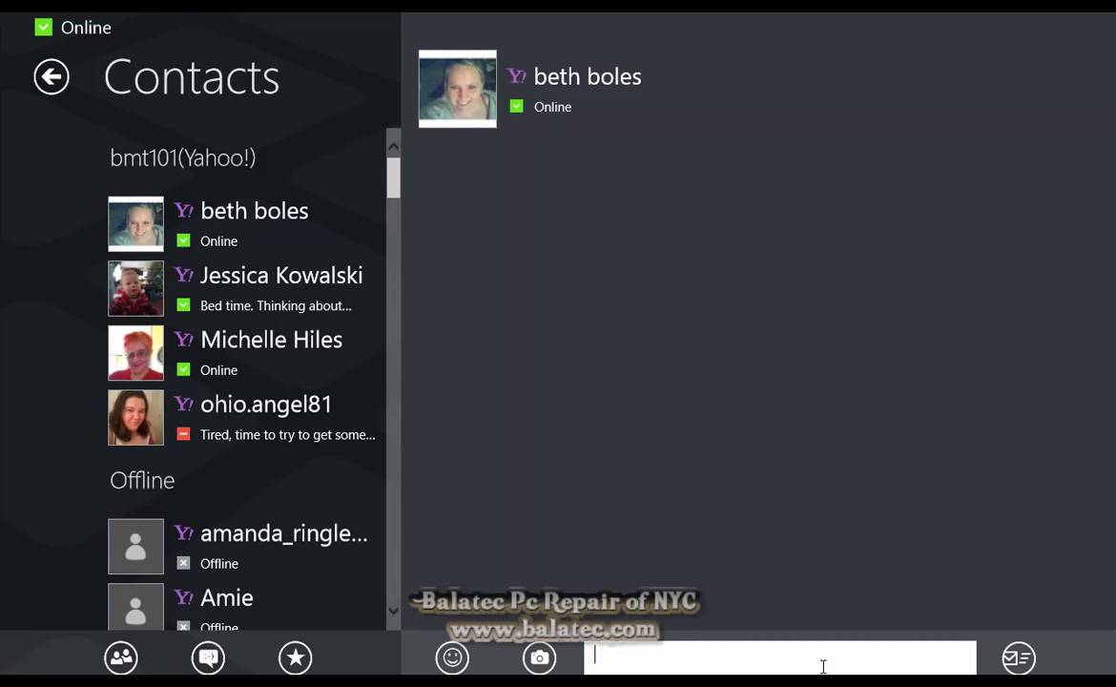
text(hey cheayer)
key(BackSpace)
key(BackSpace)
key(BackSpace)
text(ter)
key(Return)
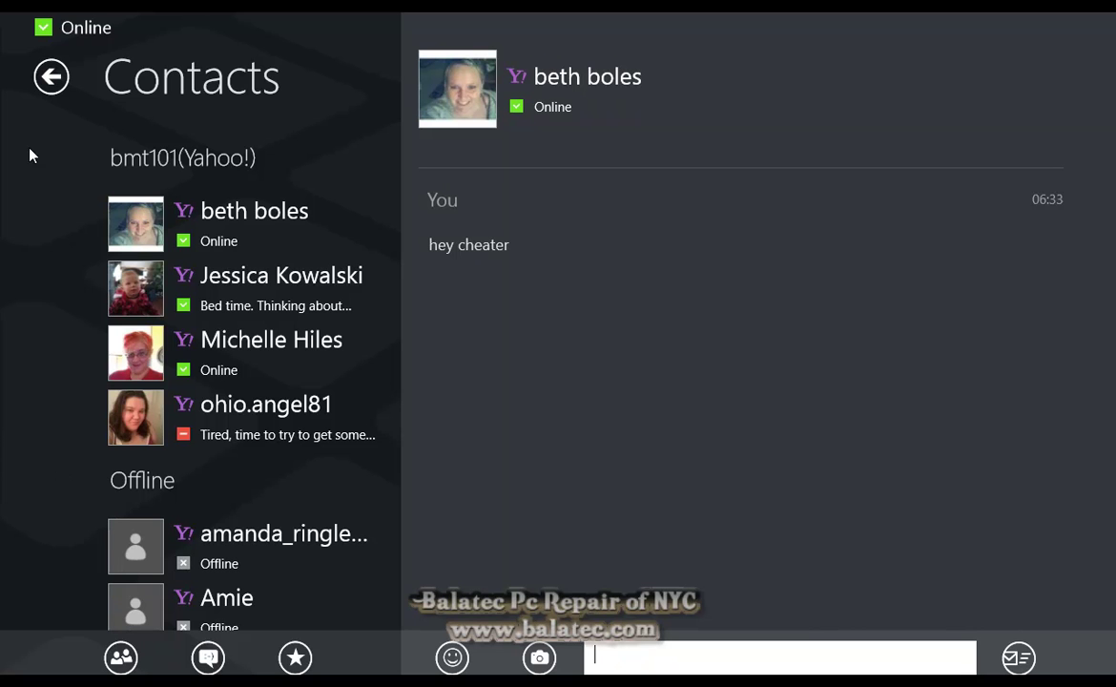
click(52, 76)
scroll(814, 234, right, 10)
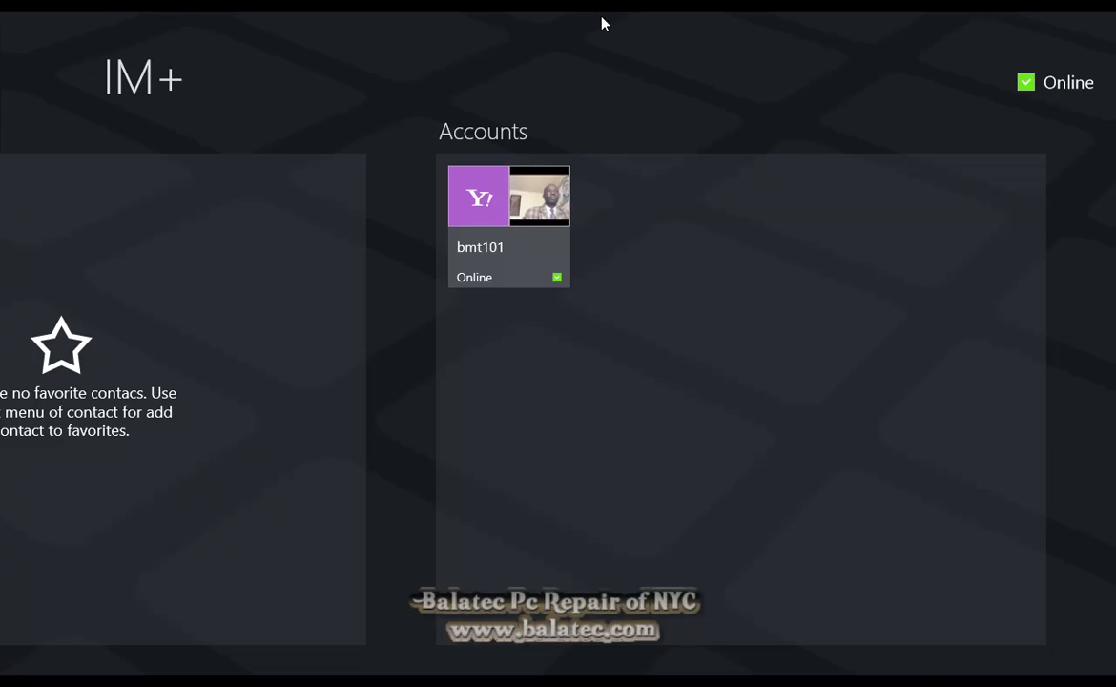
Close IM+ and launch Windows Live Movie Maker from the Start screen
drag(610, 14, 667, 658)
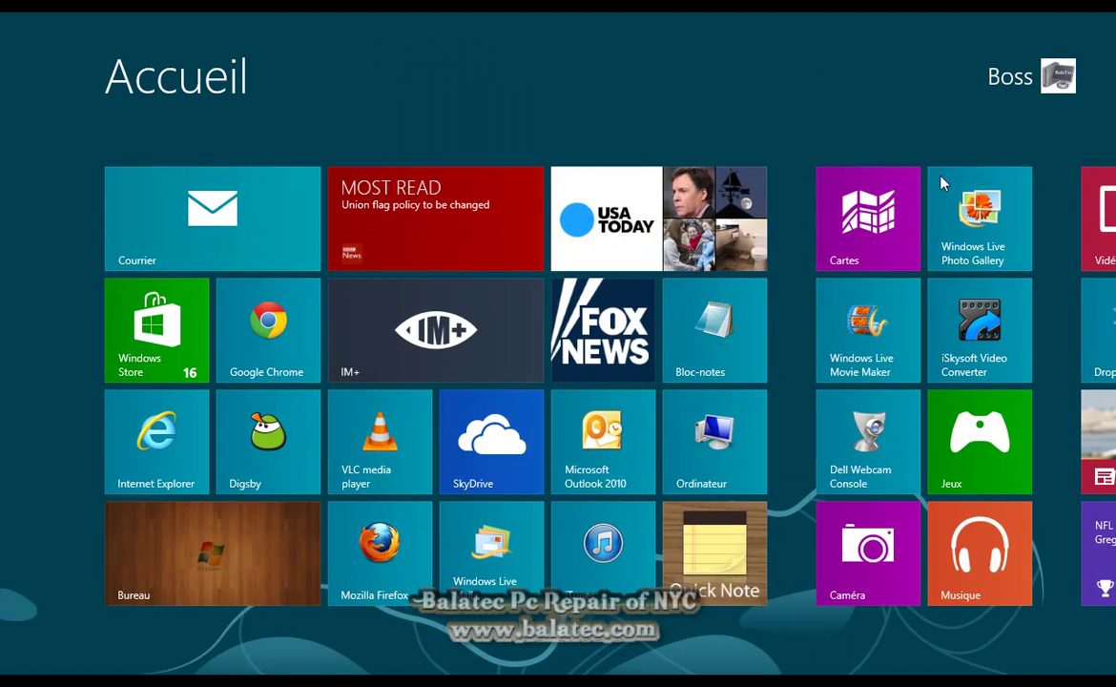
scroll(906, 191, down, 5)
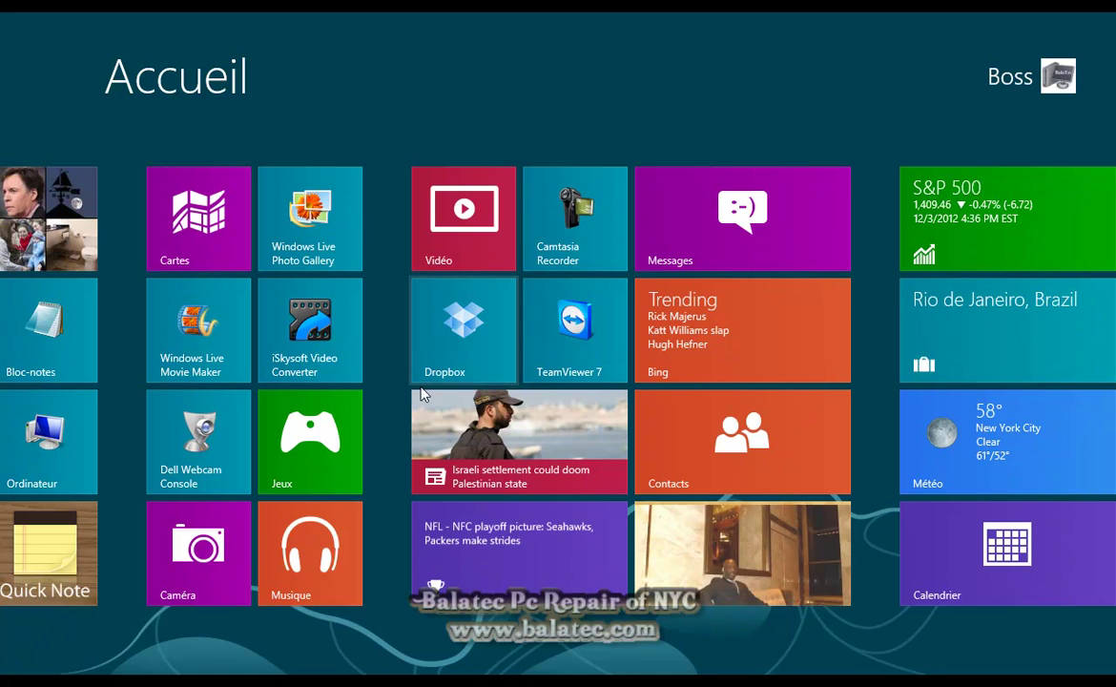
click(217, 345)
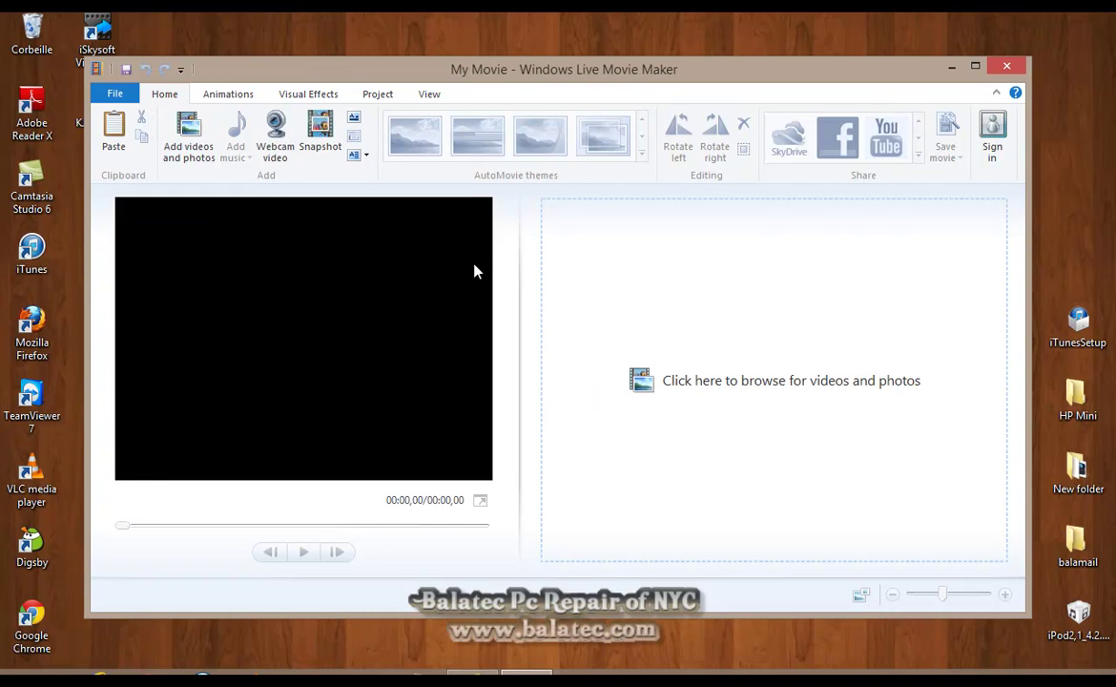
Close Windows Live Movie Maker and open File Explorer on Bibliothèques from the taskbar
click(1006, 65)
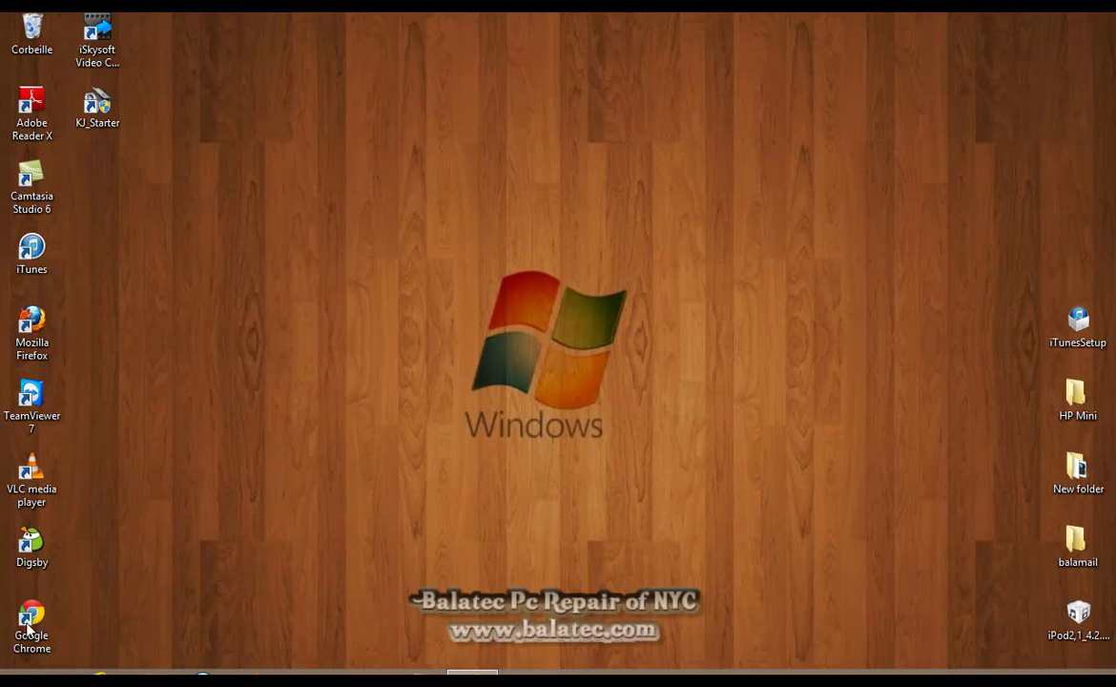
mouse_move(2, 682)
click(41, 673)
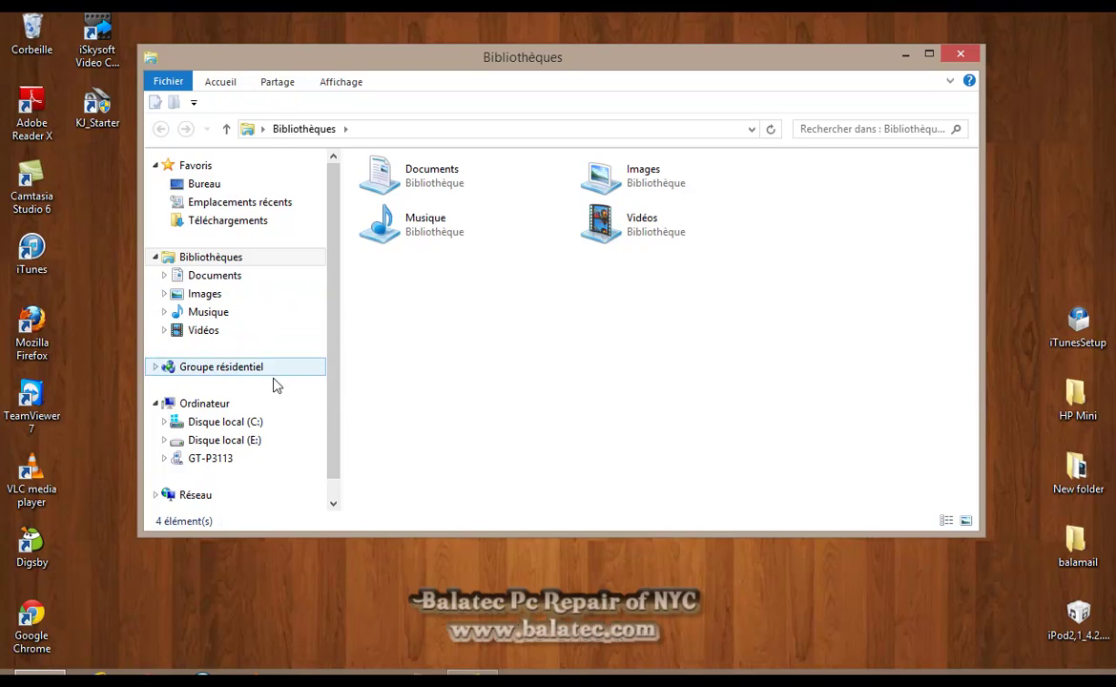
Browse Ordinateur, Musique, Images, Documents, Vidéos, Téléchargements and Bureau, then close Explorer
click(219, 410)
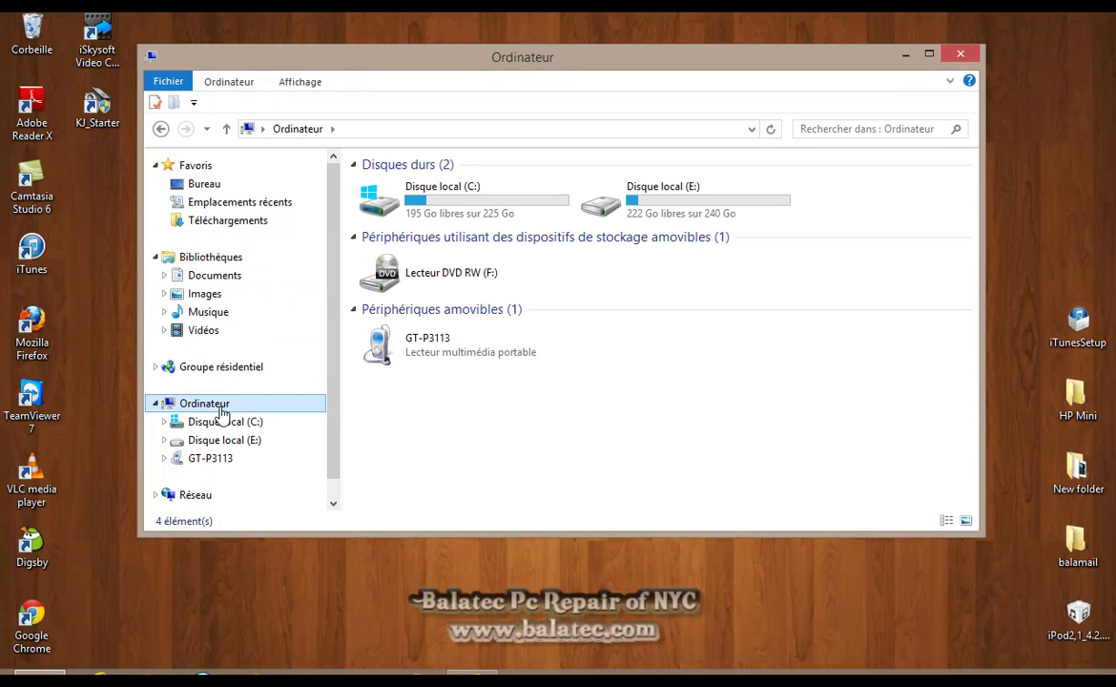
click(221, 312)
click(226, 295)
click(229, 276)
click(237, 330)
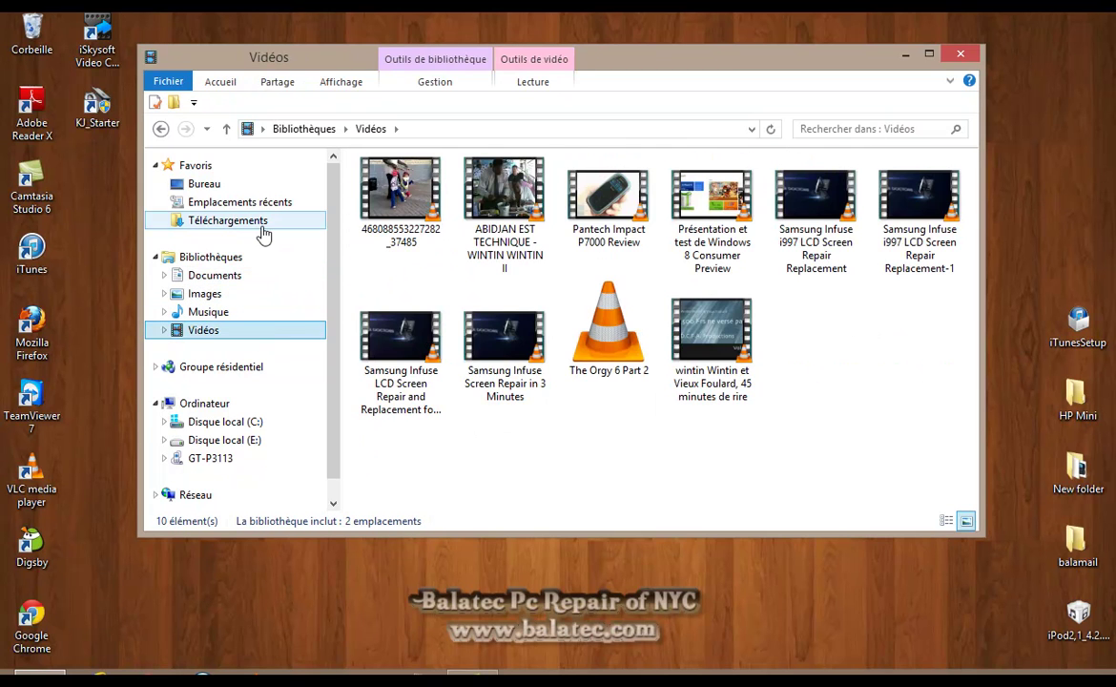
click(261, 222)
click(203, 183)
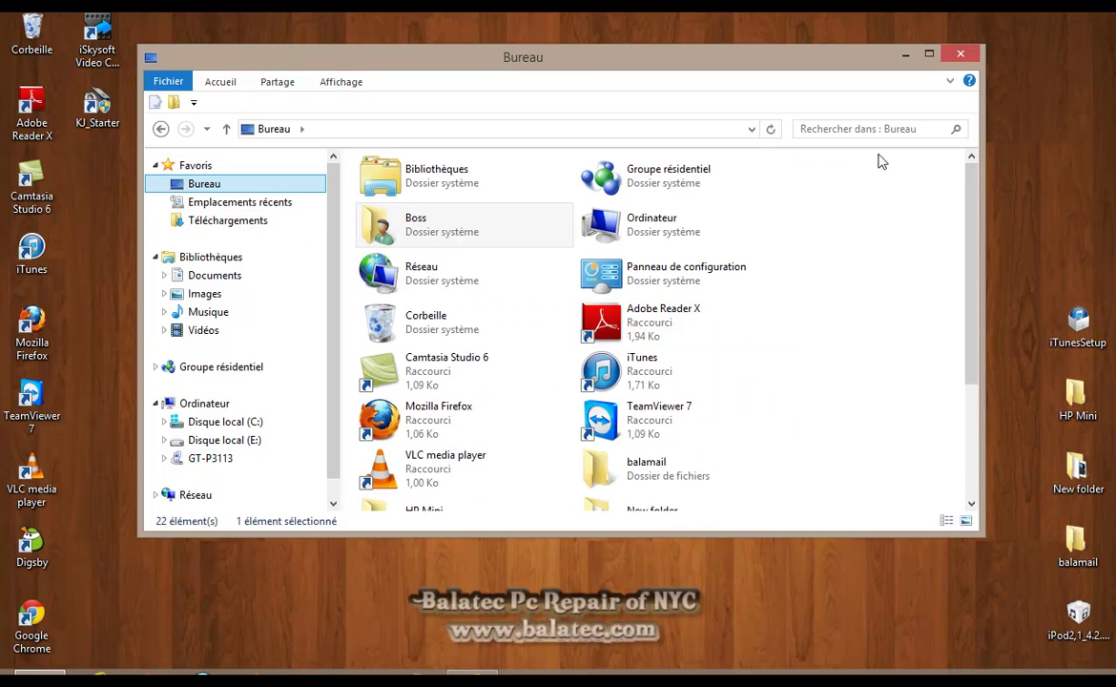
click(961, 53)
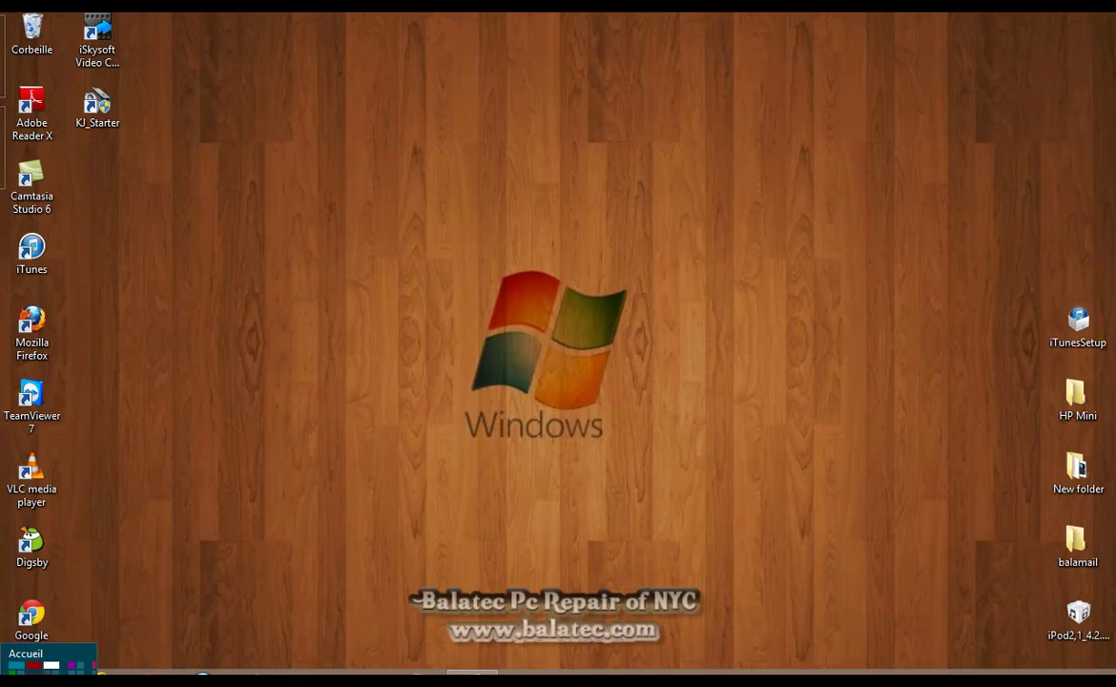
Open a new Explorer window and go to Musique > New folder (2) > Survival
click(39, 678)
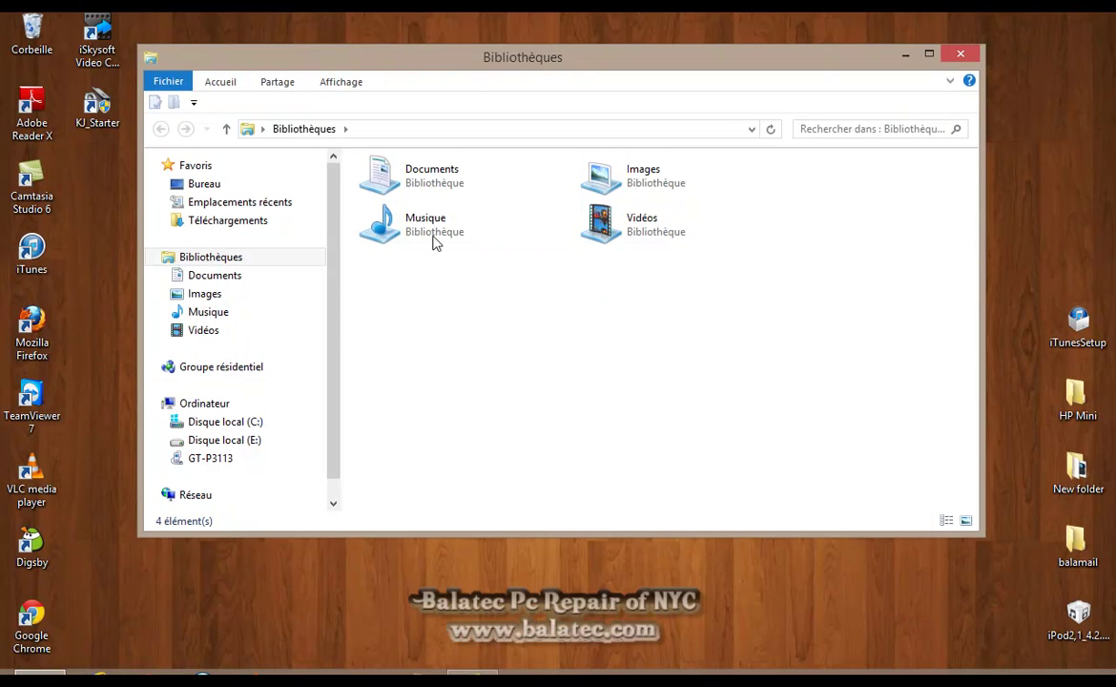
double_click(410, 224)
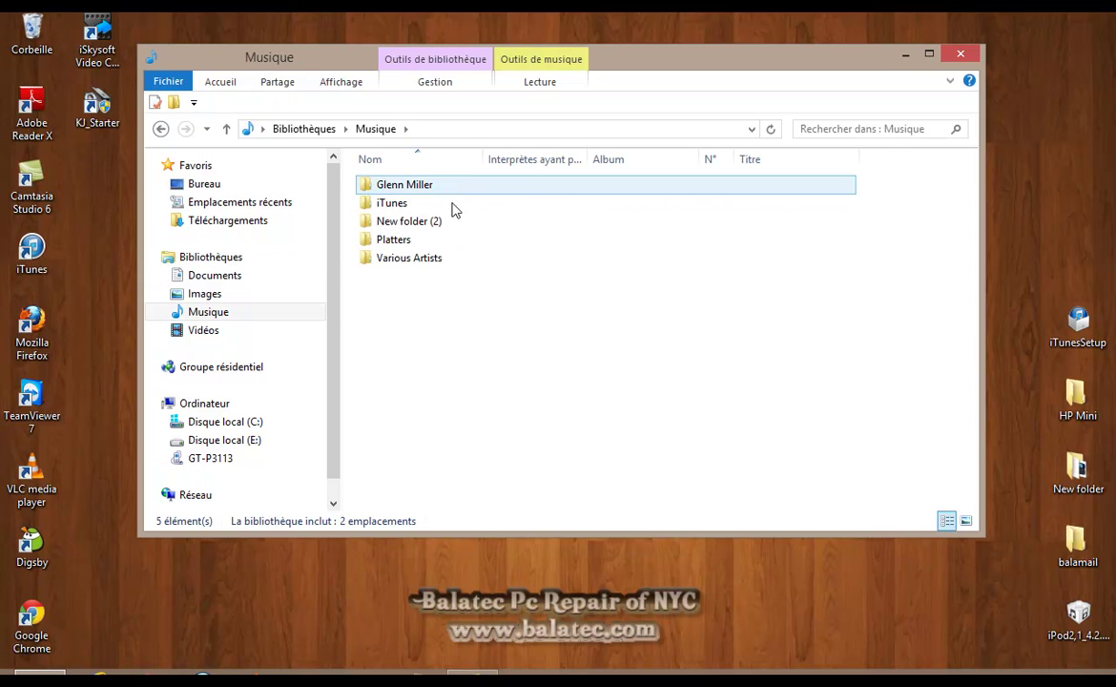
double_click(425, 223)
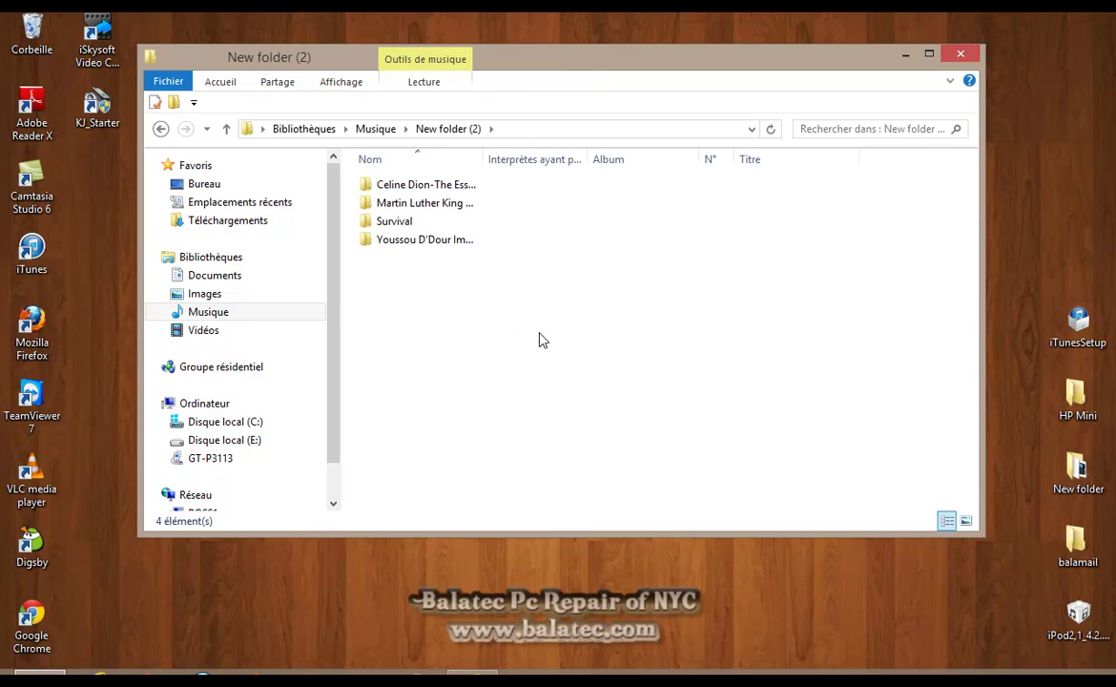
double_click(436, 220)
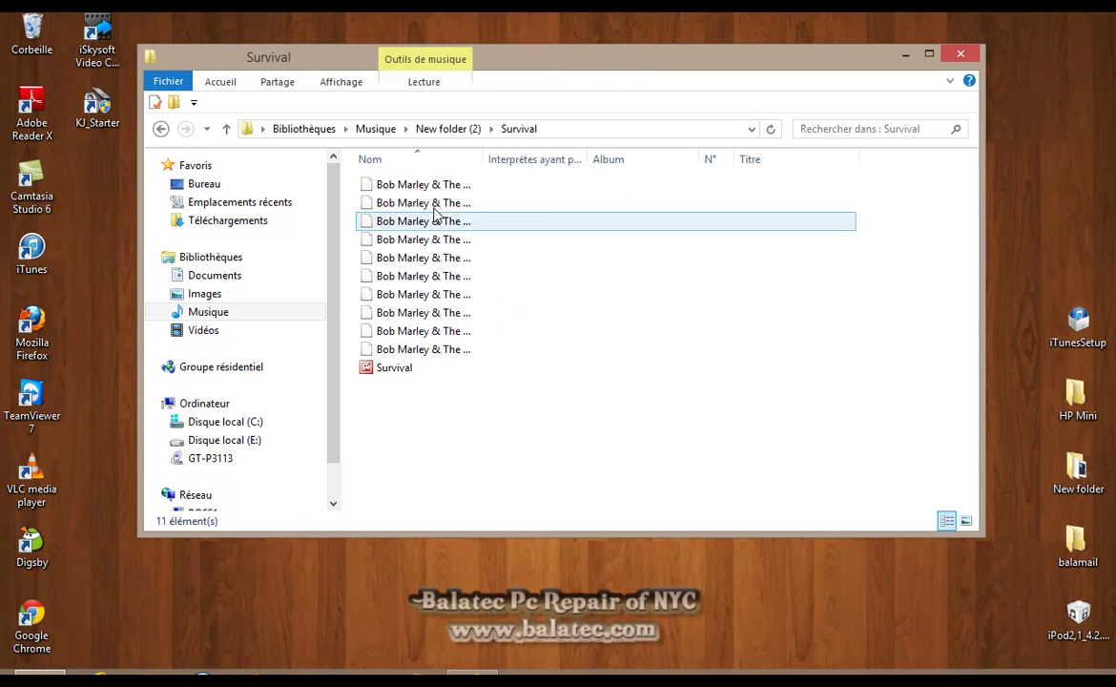
Play Africa Unite, keeping Musique as the default app for .mp3 files
right_click(426, 190)
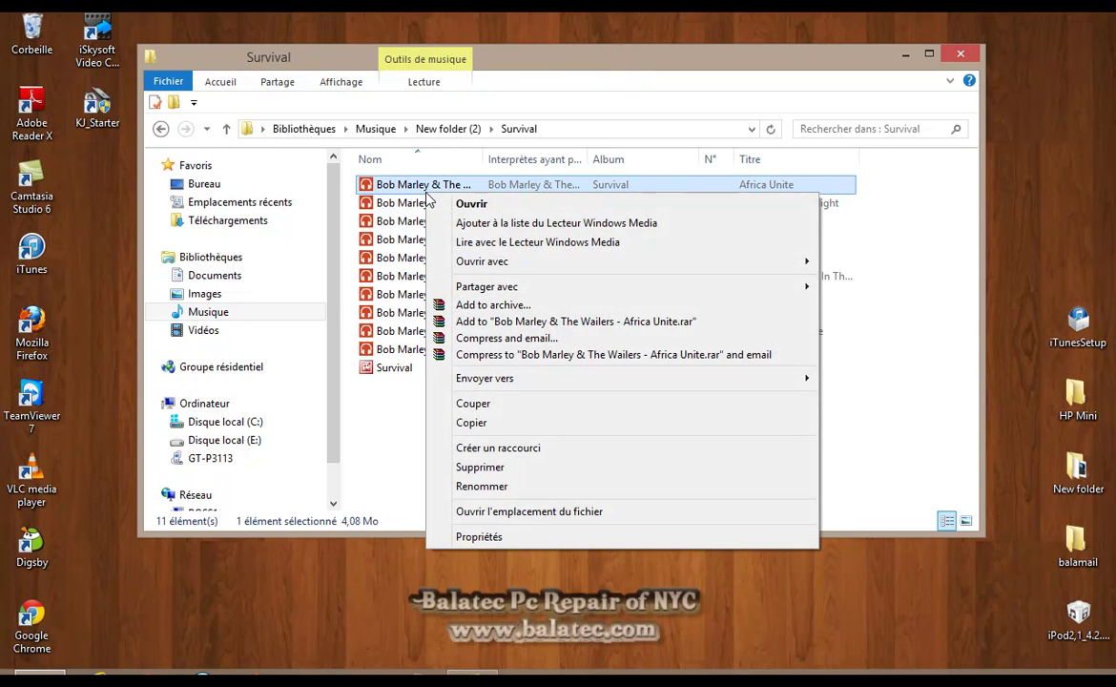
mouse_move(460, 260)
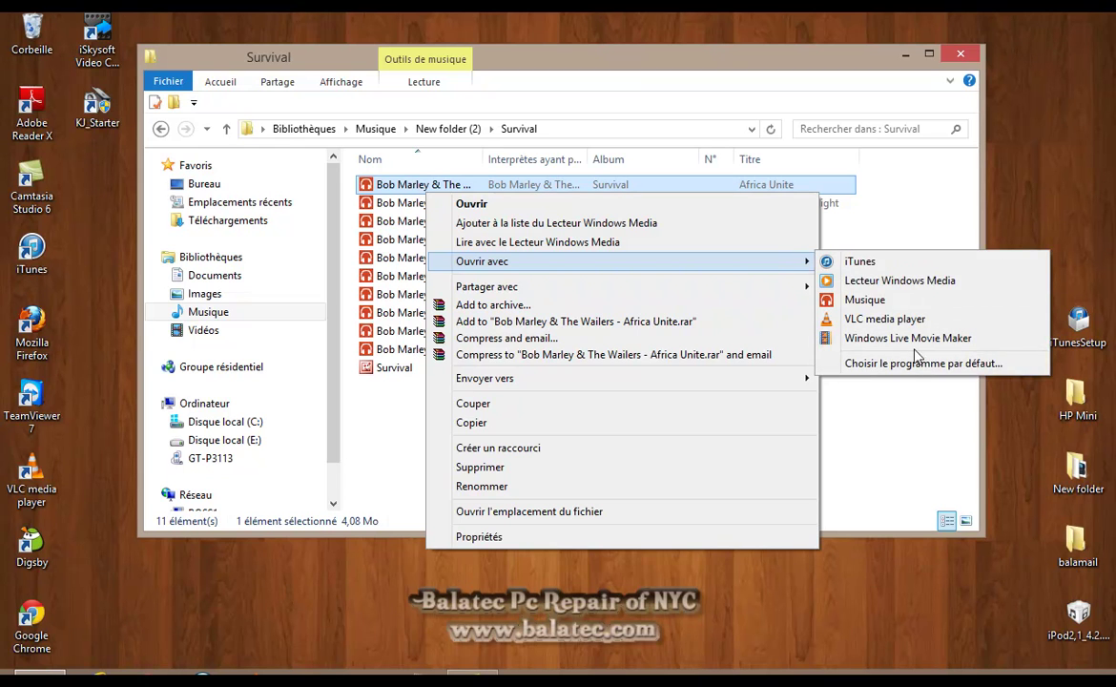
click(915, 360)
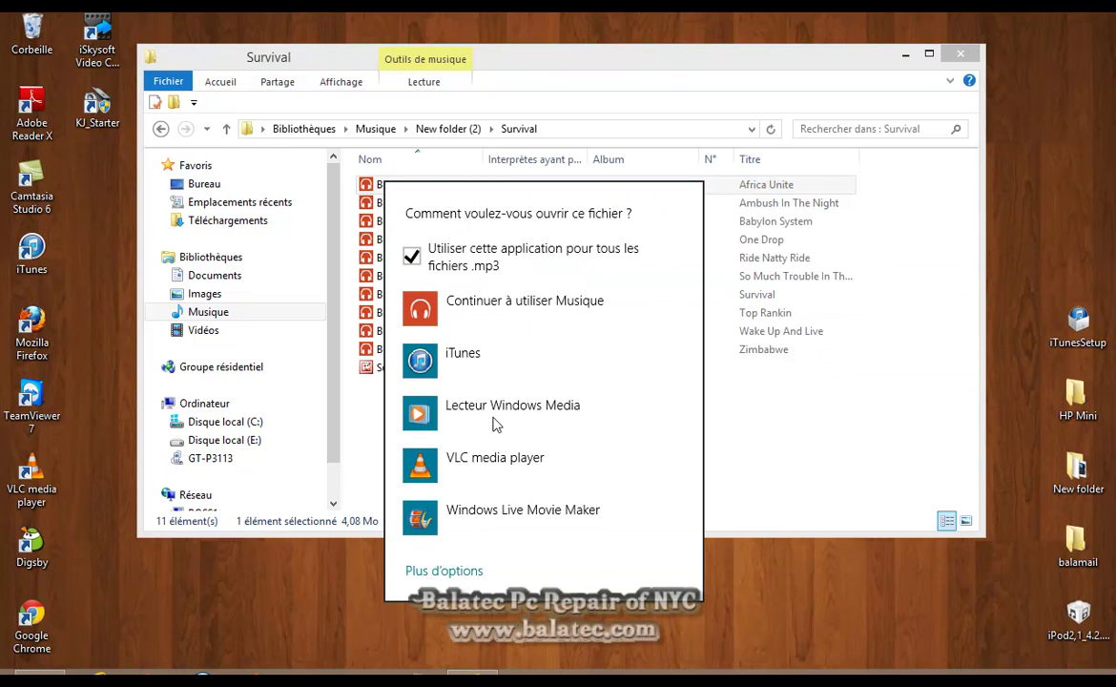
click(486, 303)
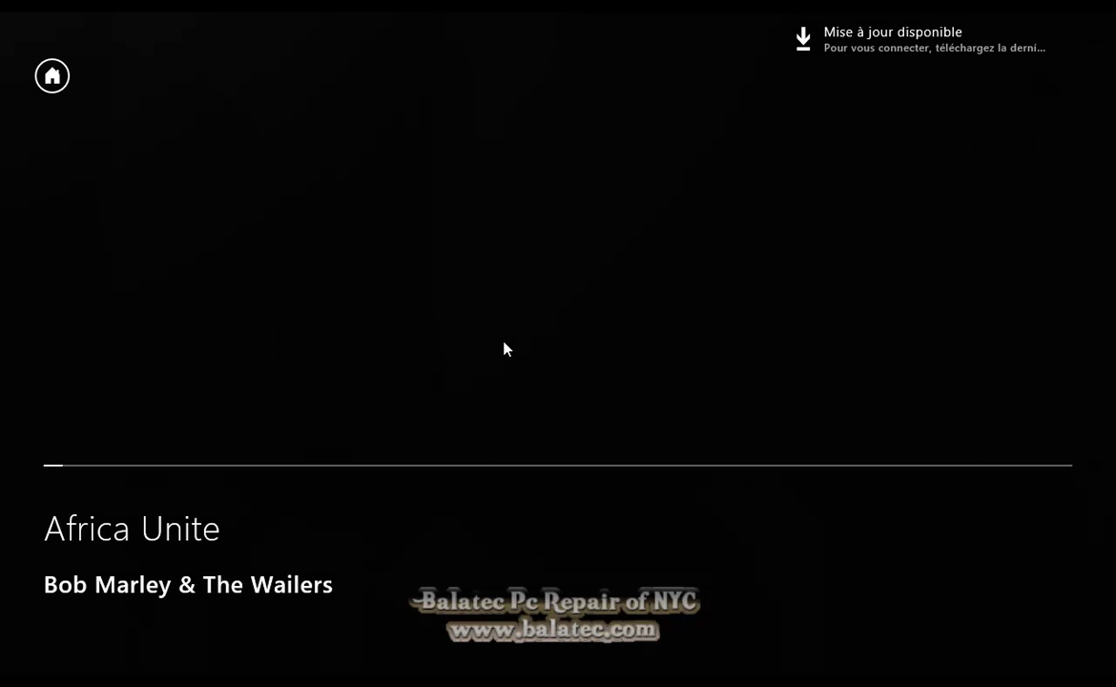
Return to the Musique Xbox home hub, look across it, then close the app
click(51, 77)
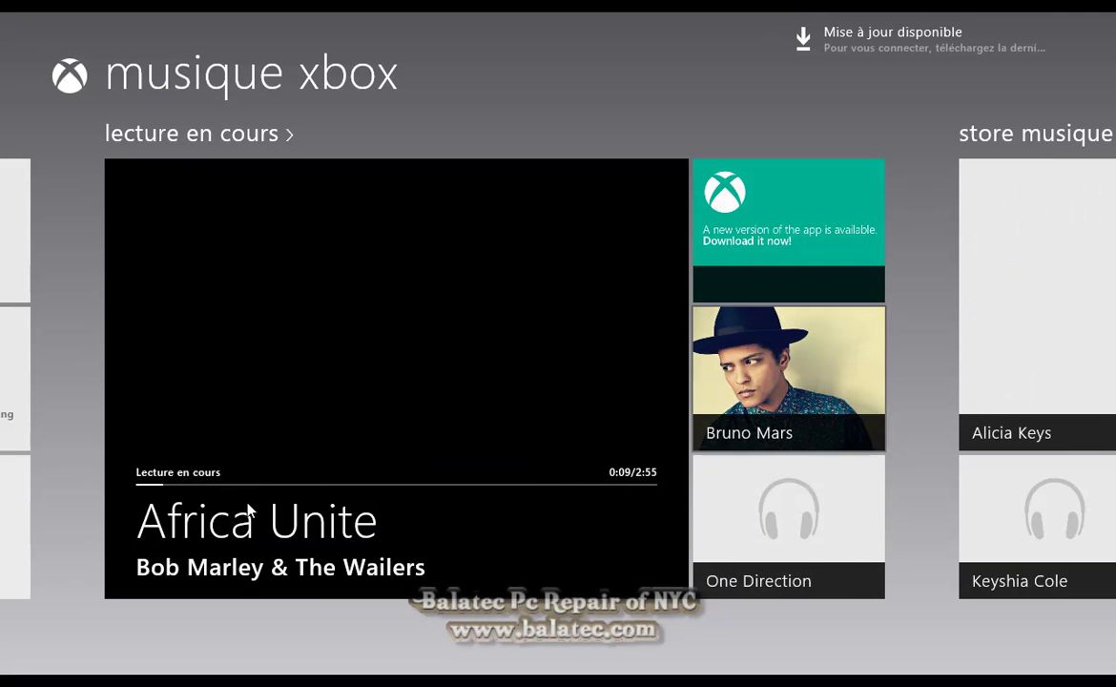
scroll(8, 381, left, 5)
scroll(8, 279, right, 5)
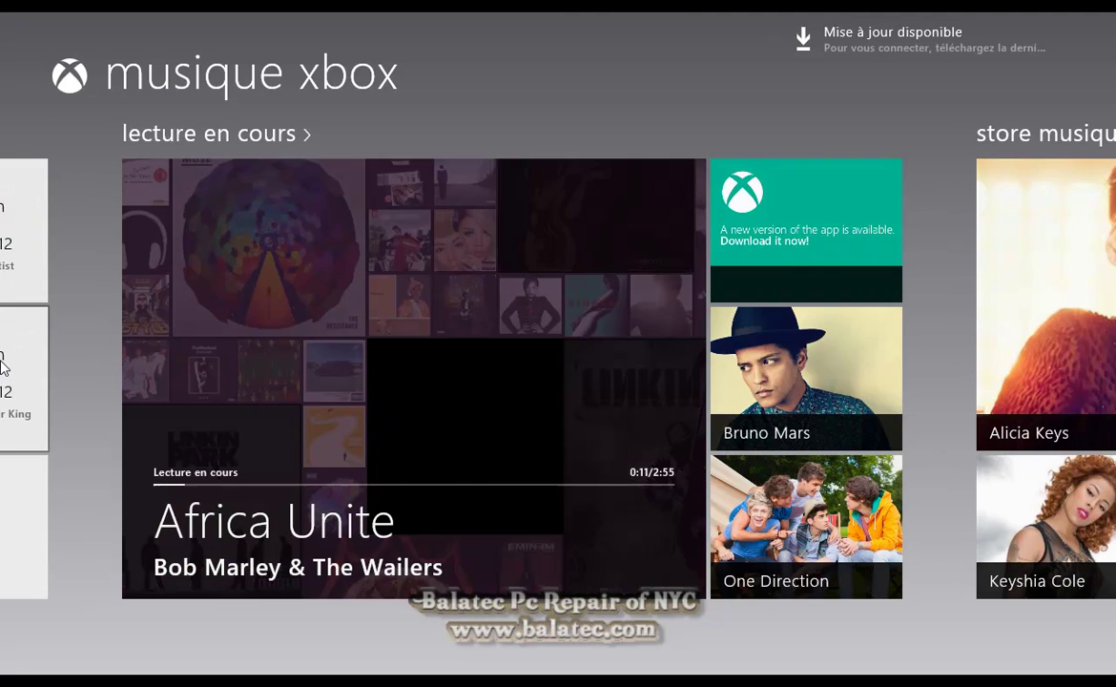
drag(682, 14, 721, 668)
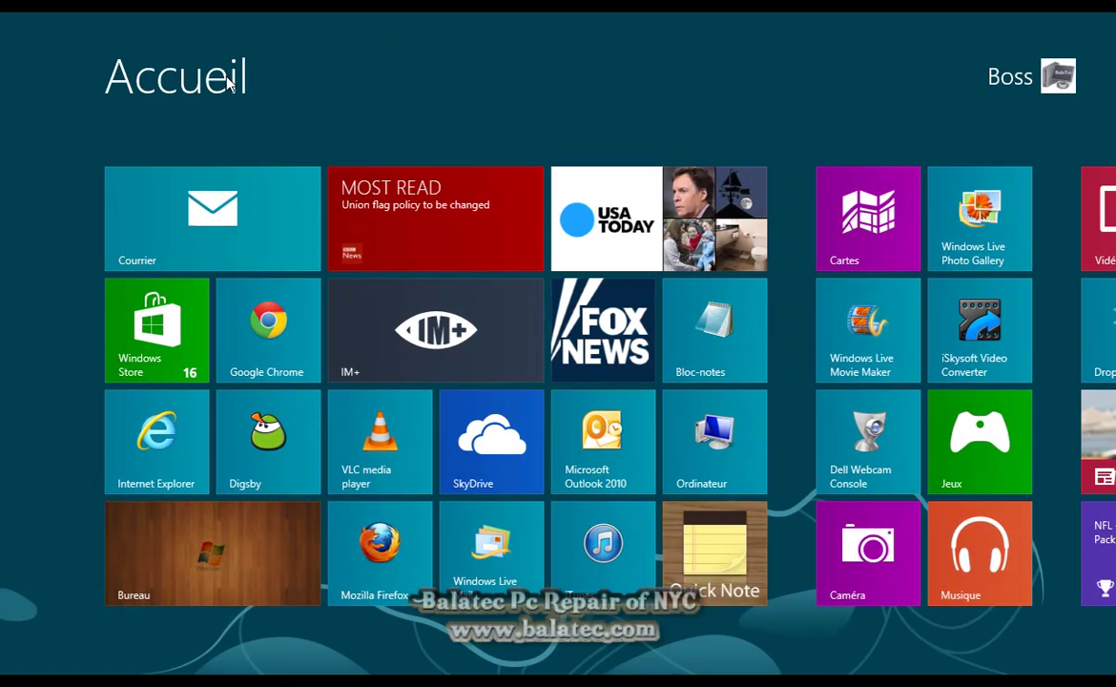
Scroll the Start screen right and launch the red Vidéo tile
scroll(644, 540, right, 5)
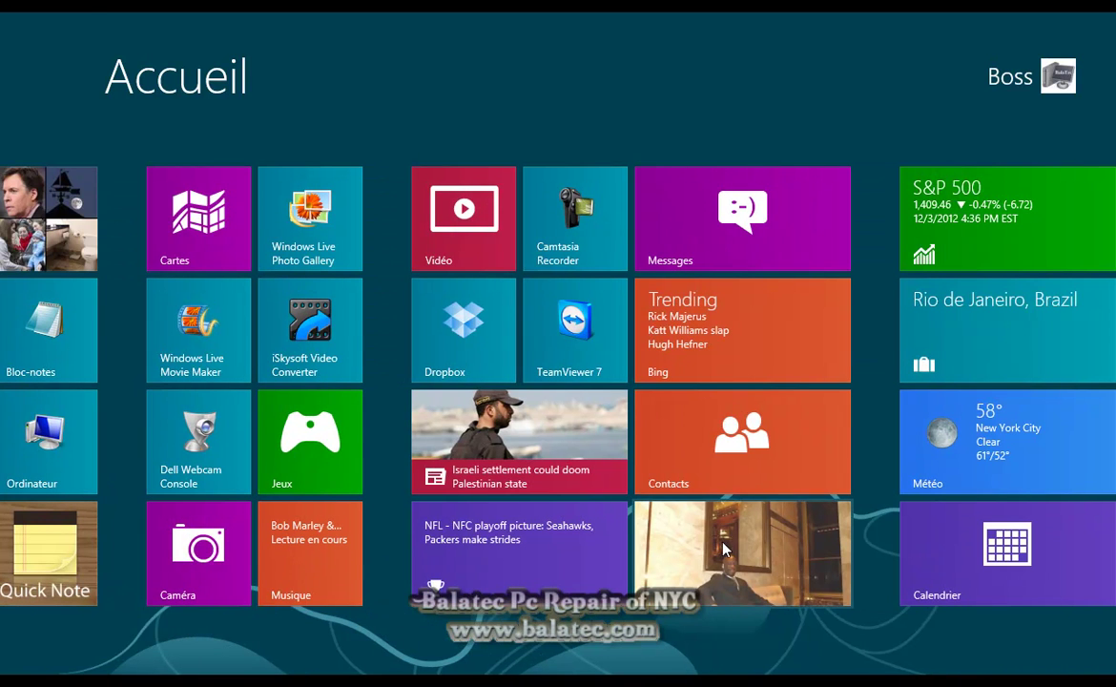
scroll(720, 550, right, 1)
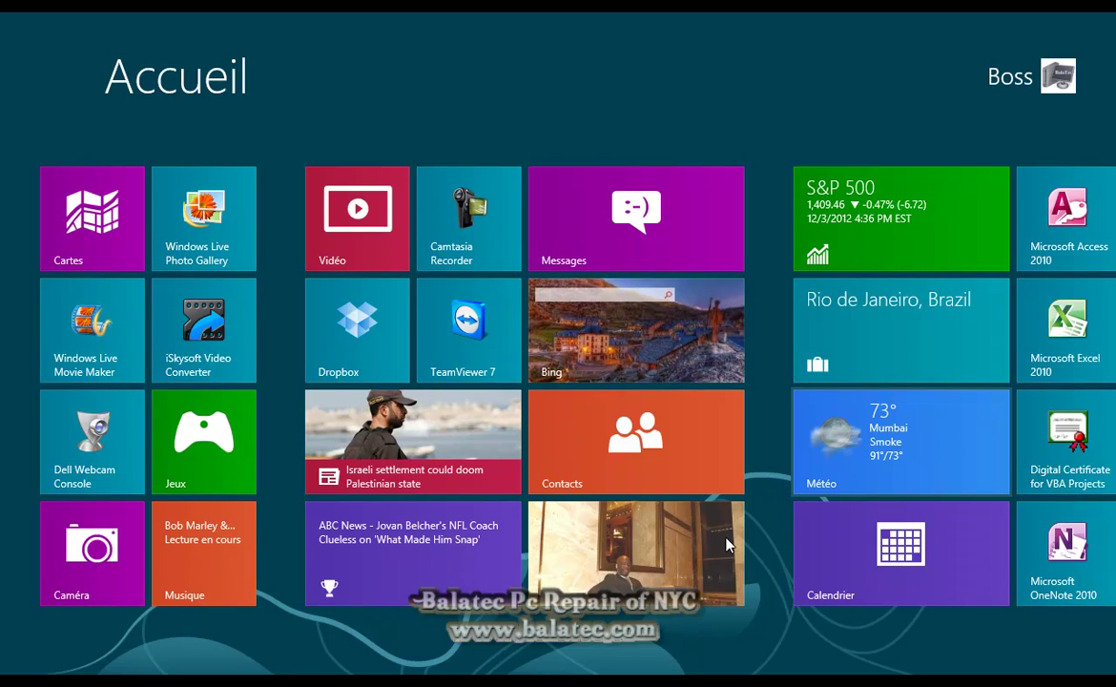
click(334, 209)
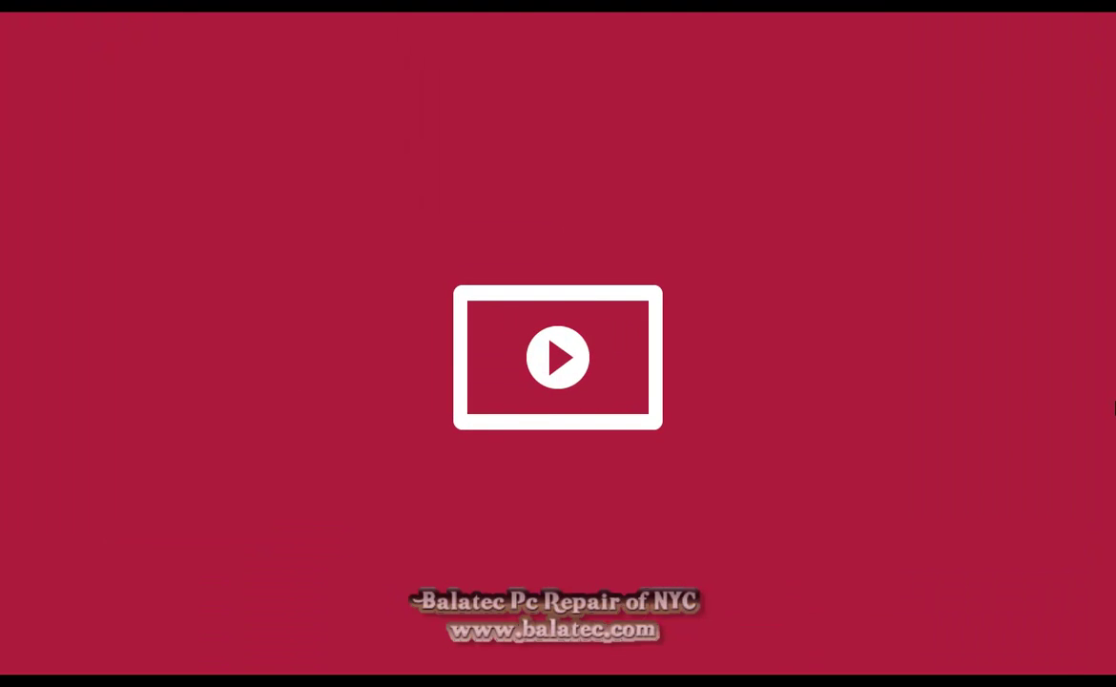
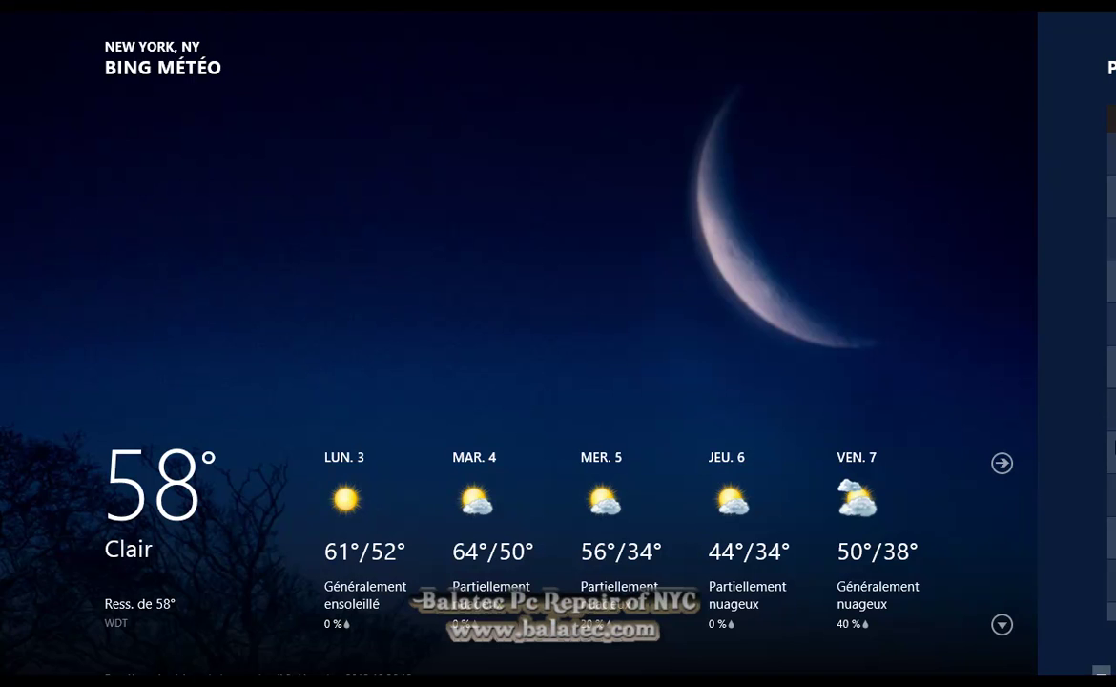
Close the Météo weather app and open Bloc-notes from the Start screen
scroll(944, 486, down, 6)
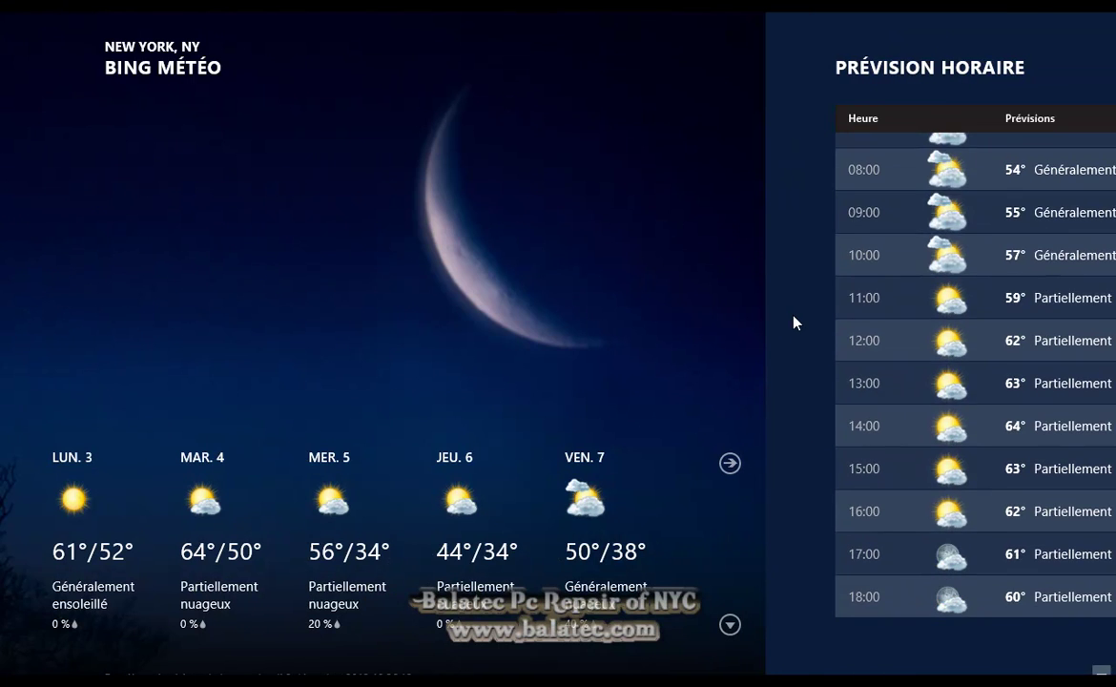
scroll(794, 322, left, 2)
key(alt+F4)
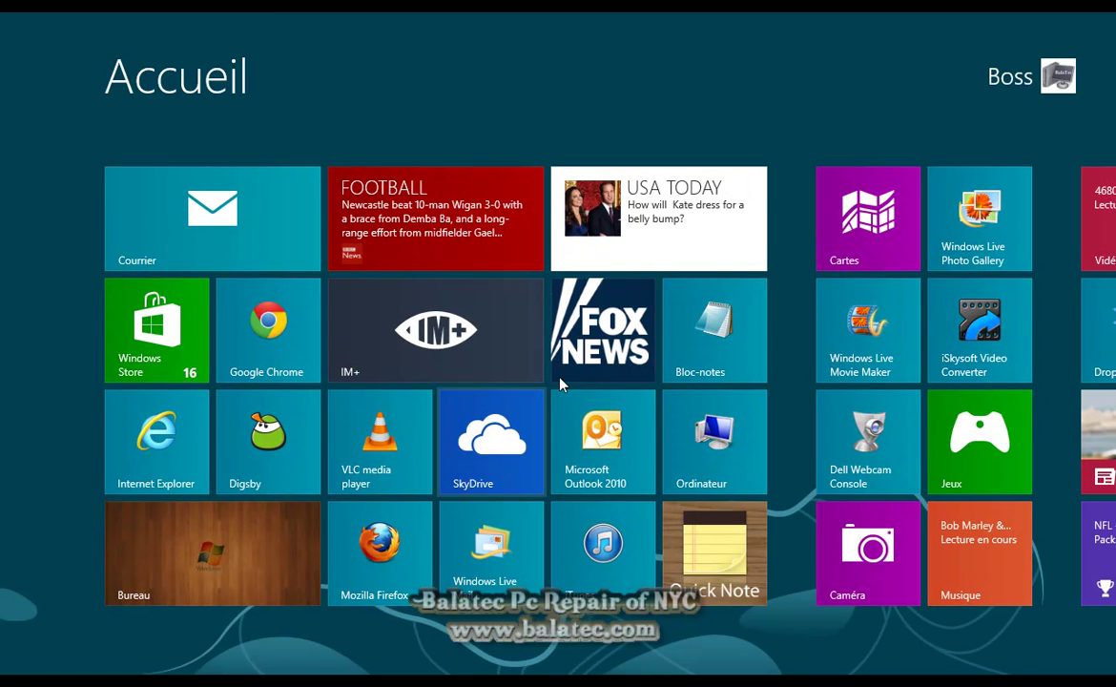
click(720, 360)
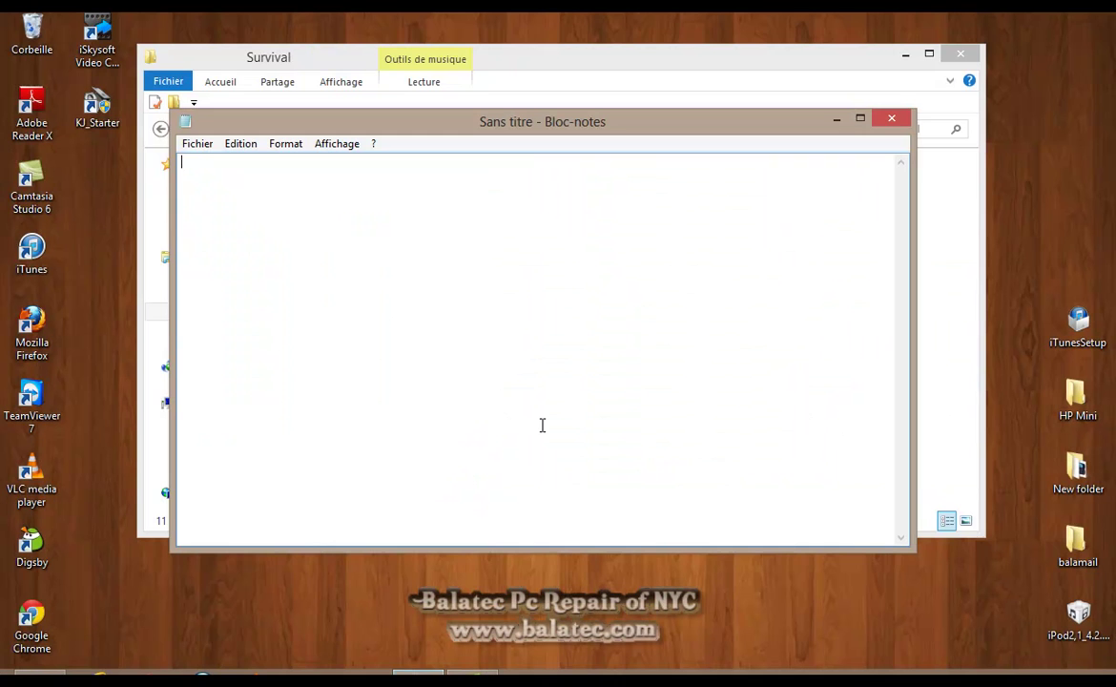
Show the bare desktop with Win+D, launch iTunes, then go back to the Start corner
key(super+d)
double_click(61, 254)
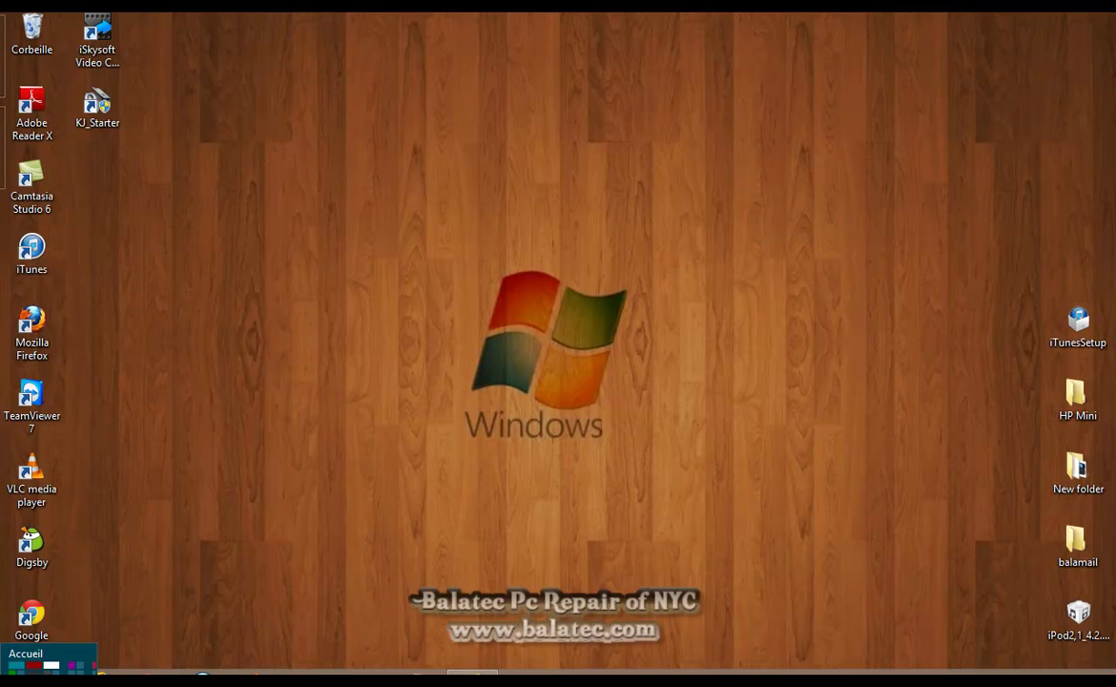
click(19, 662)
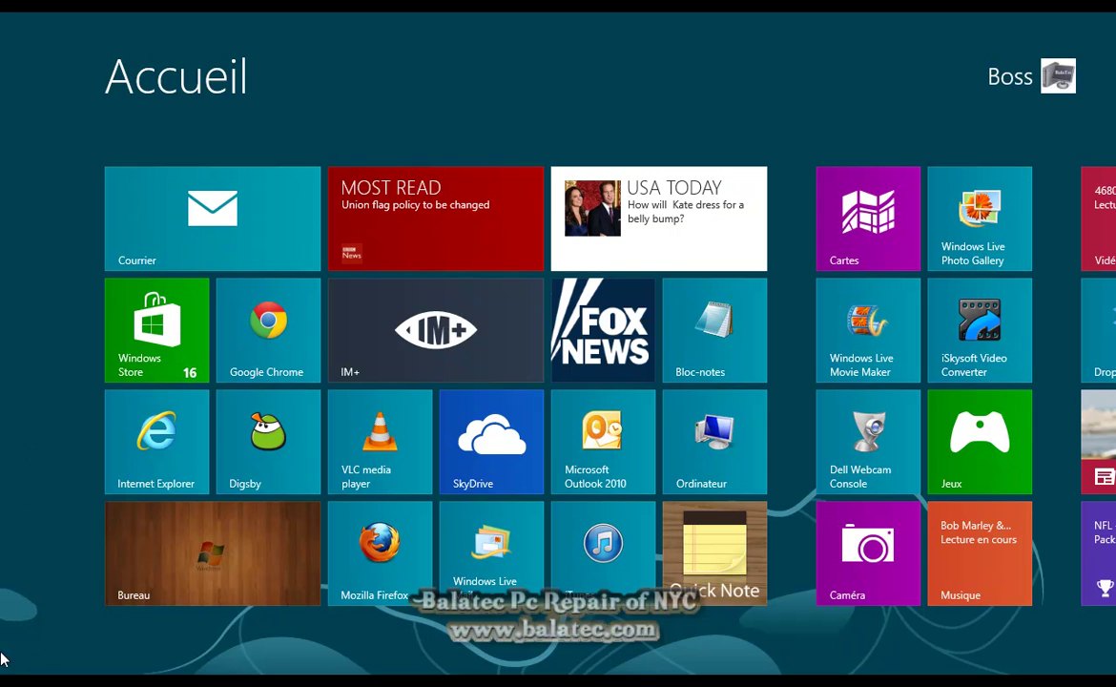
Close Cartes and Windows Store from the left-edge app switcher, then bring up the charms bar
mouse_move(26, 443)
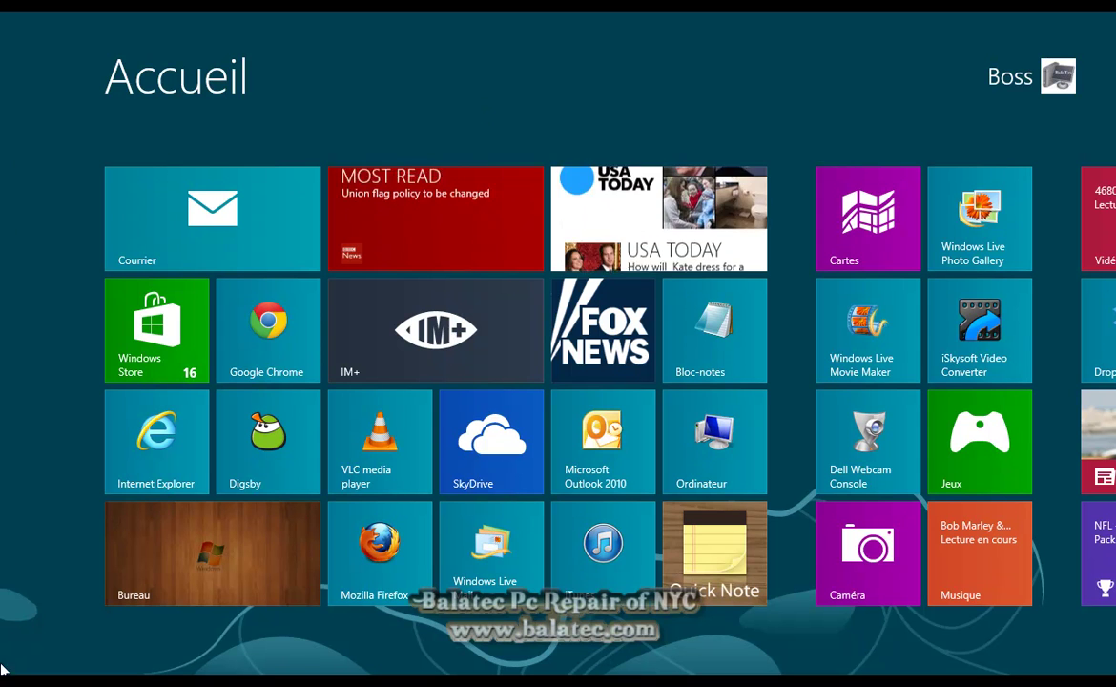
mouse_move(3, 333)
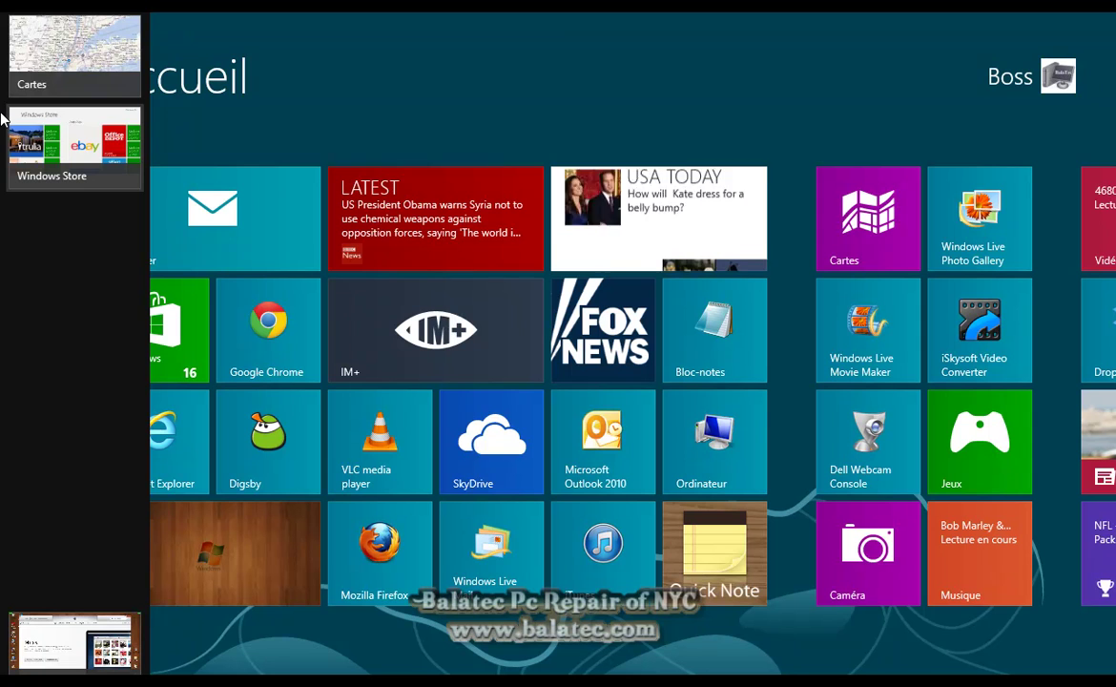
right_click(92, 78)
click(107, 83)
right_click(92, 82)
click(103, 85)
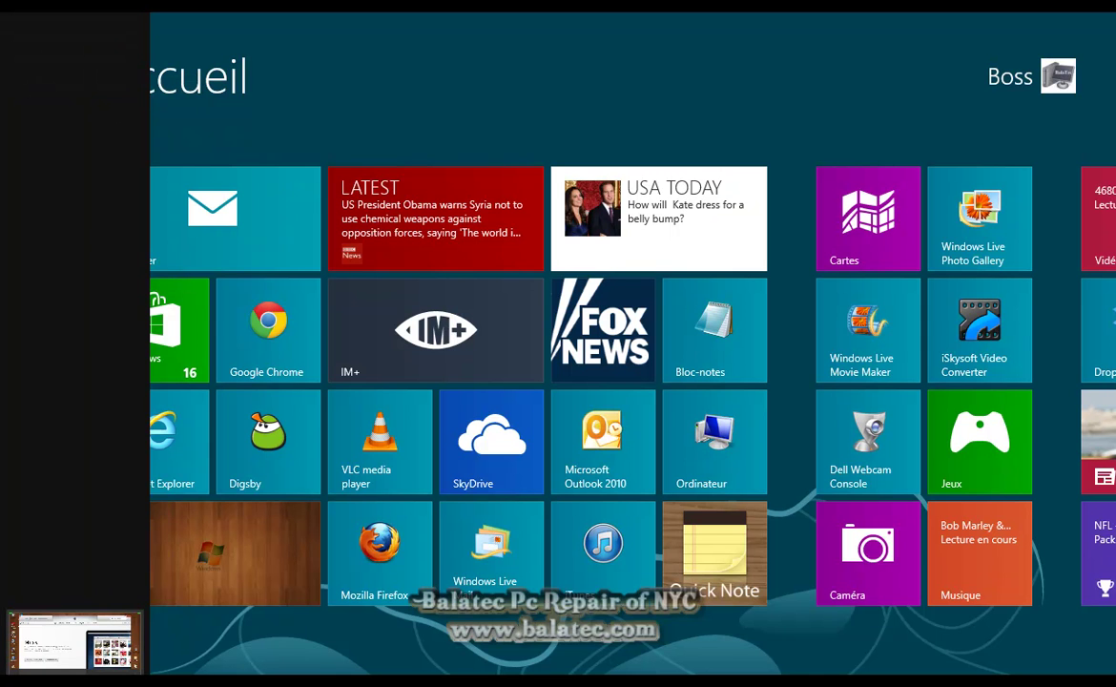
scroll(557, 381, down, 5)
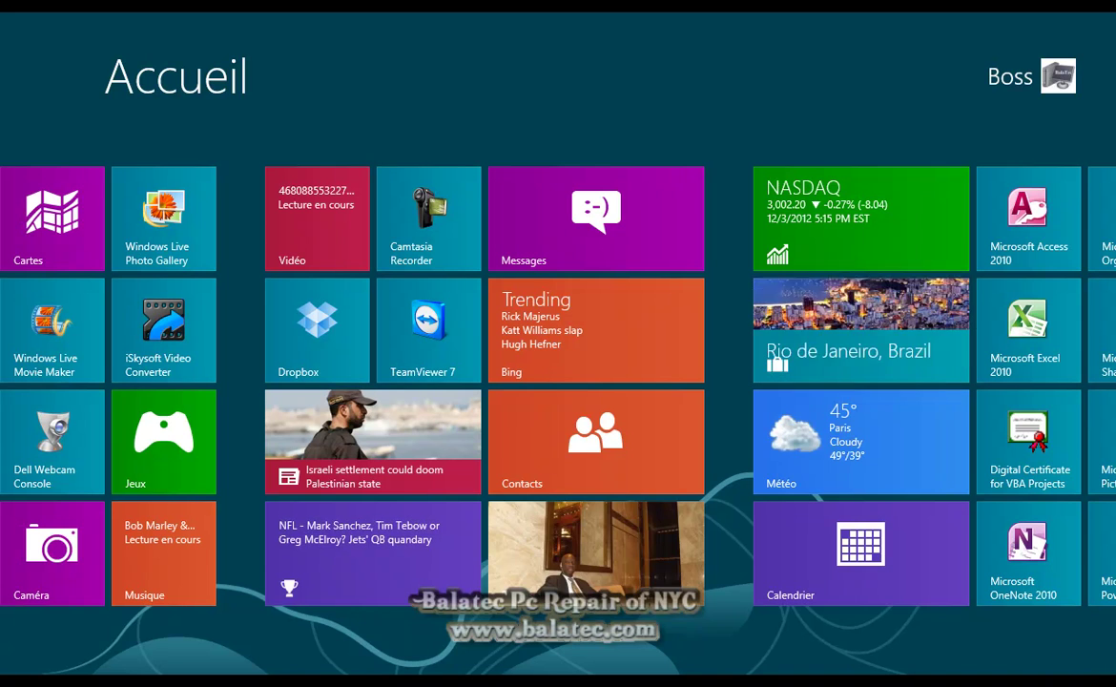
mouse_move(1103, 505)
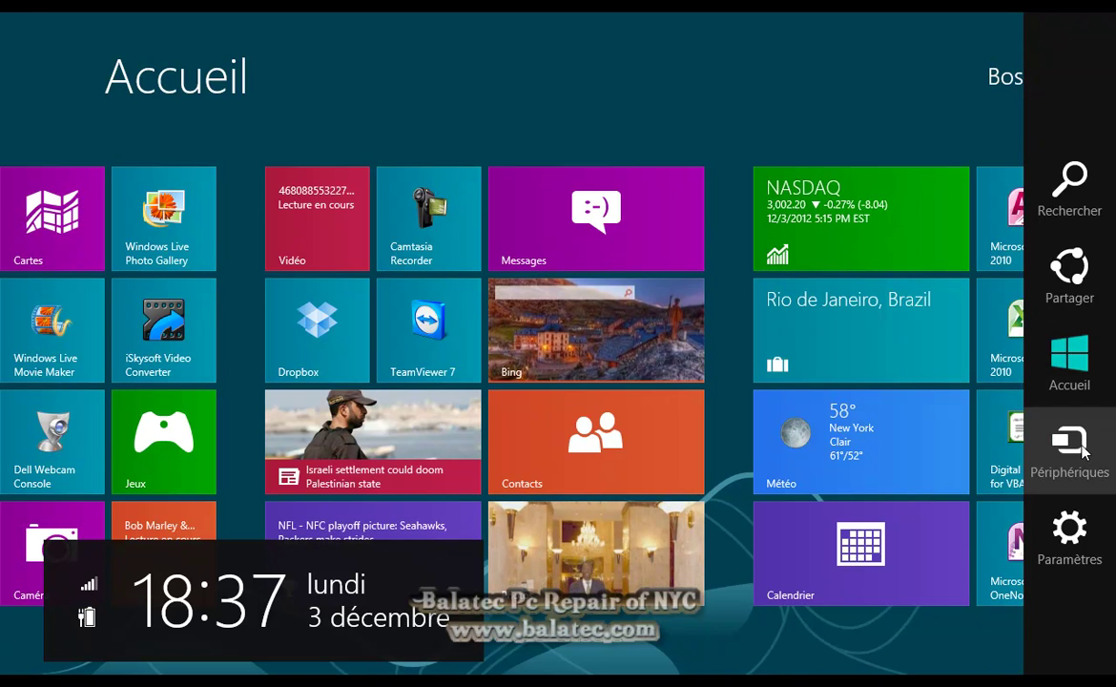
click(1085, 545)
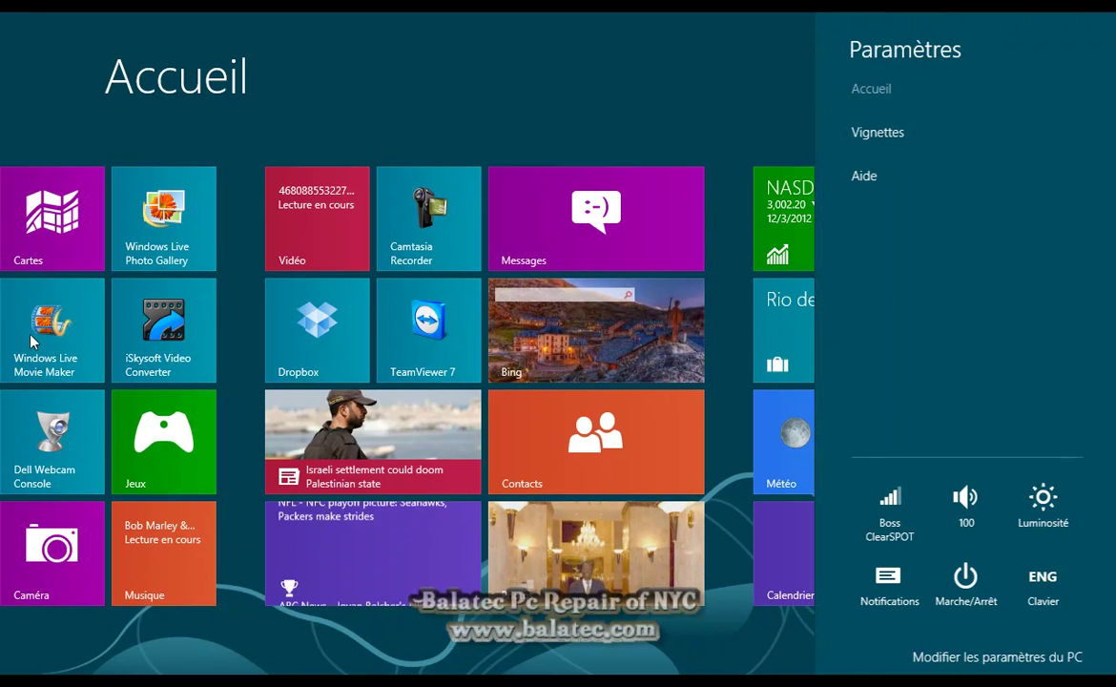
click(1000, 658)
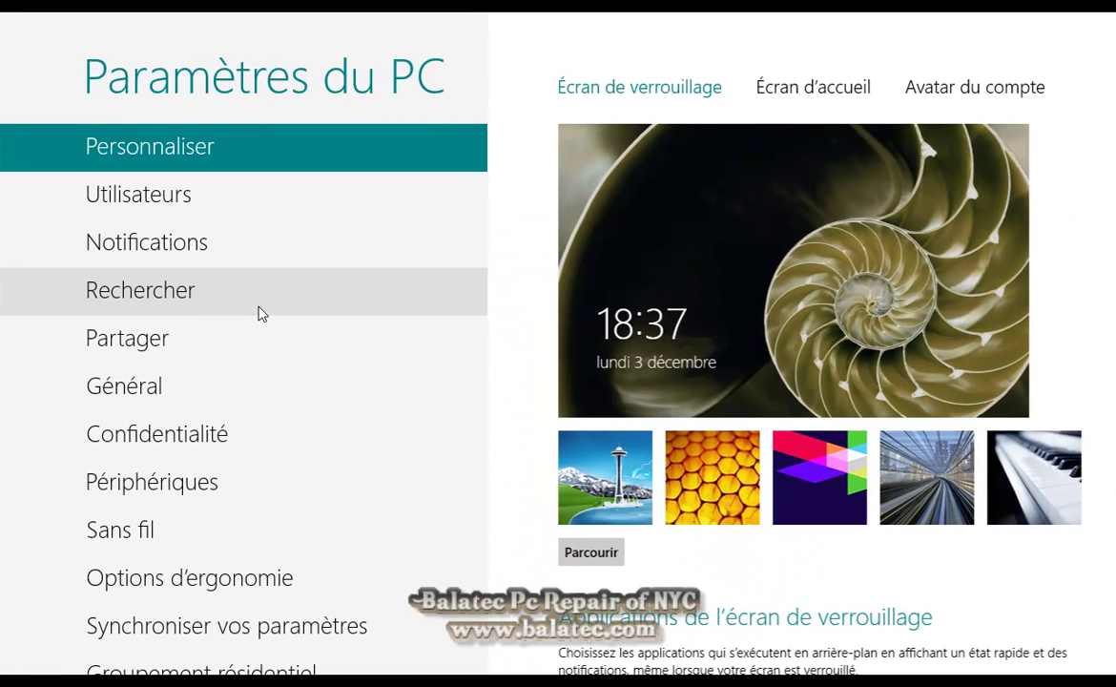
click(222, 195)
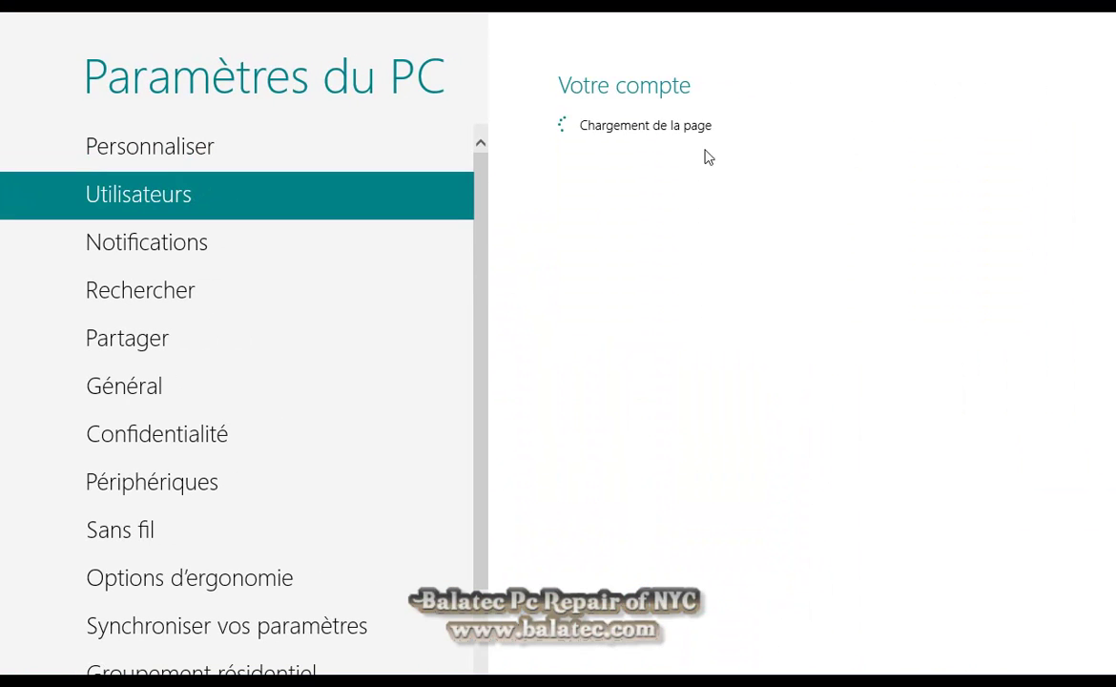
click(201, 252)
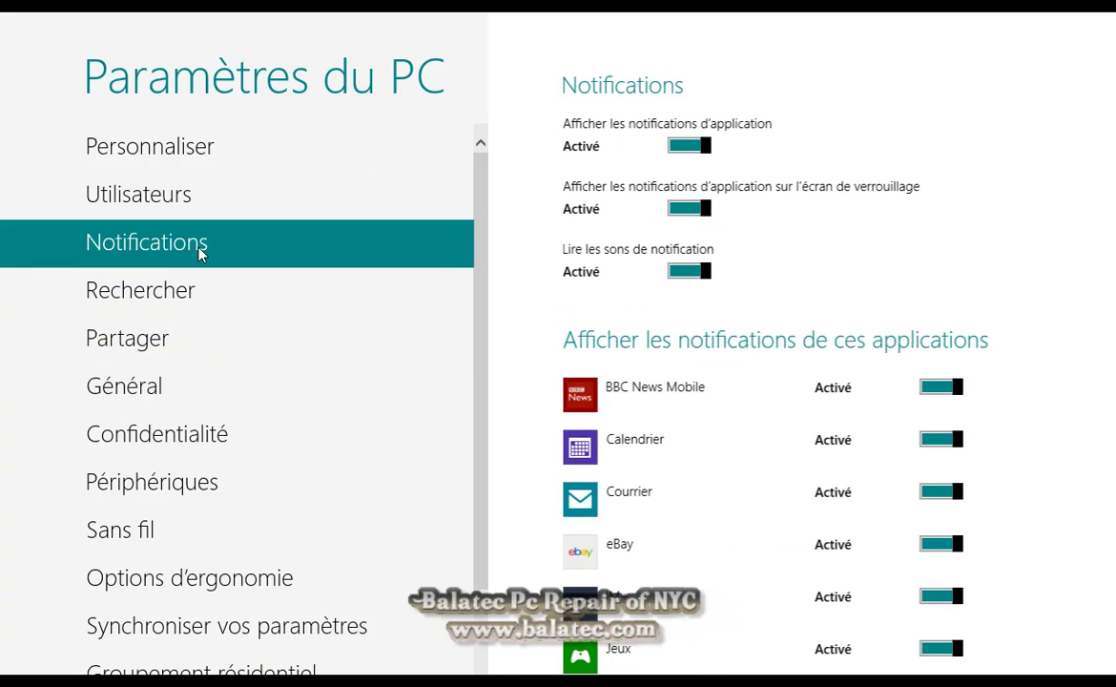
scroll(710, 353, down, 3)
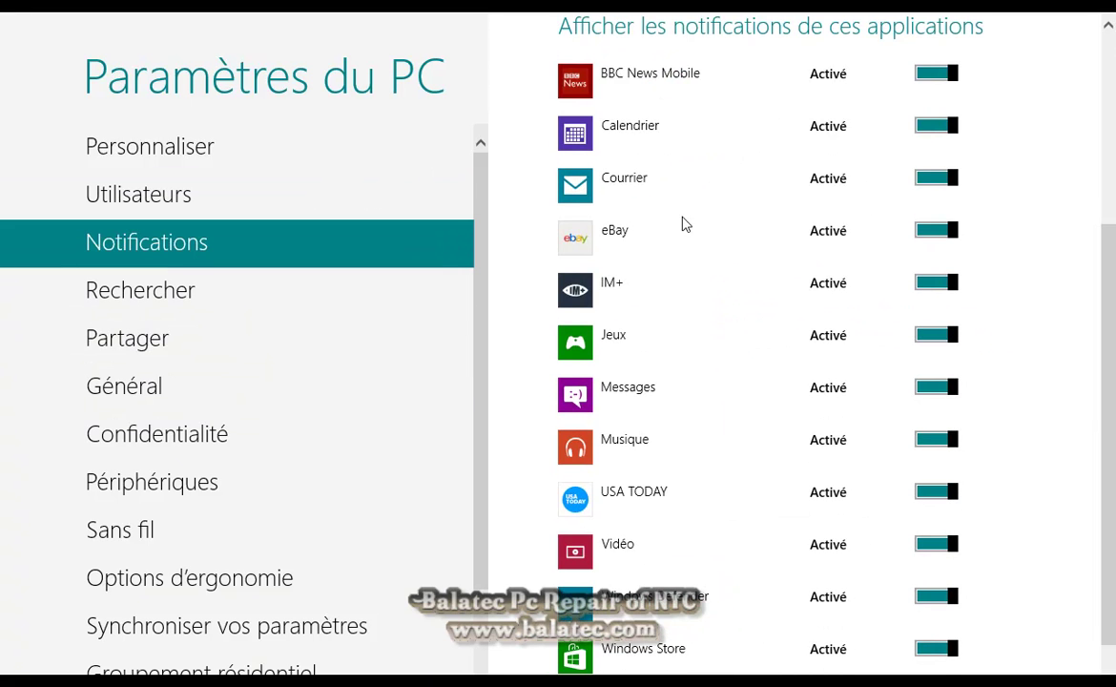
click(224, 304)
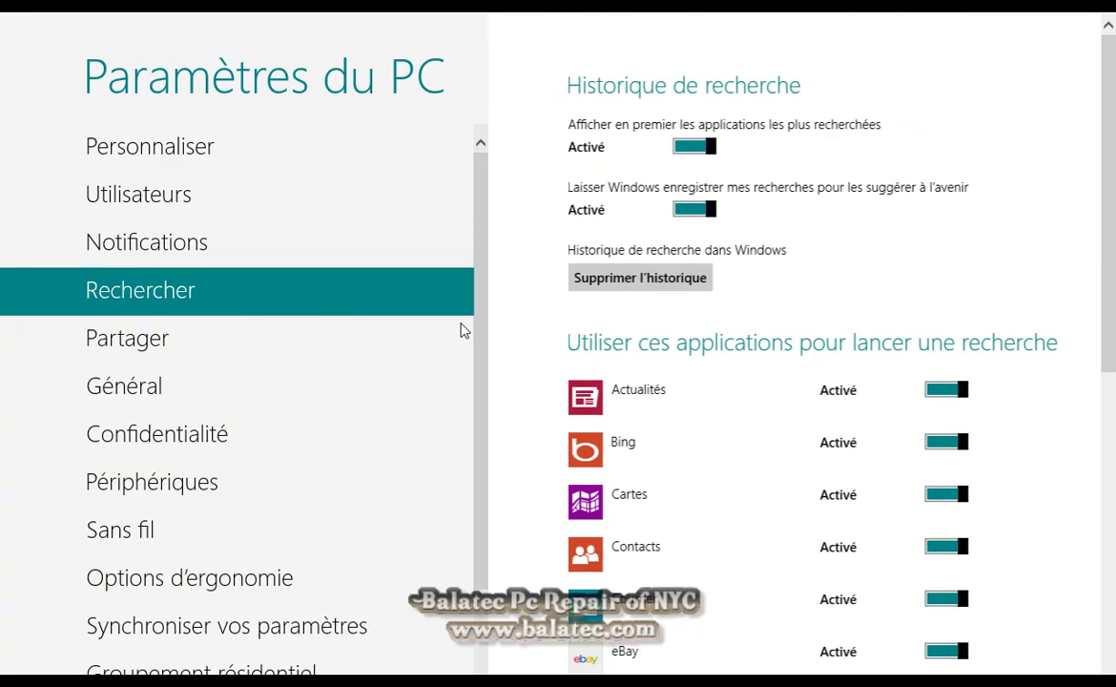
scroll(301, 408, down, 2)
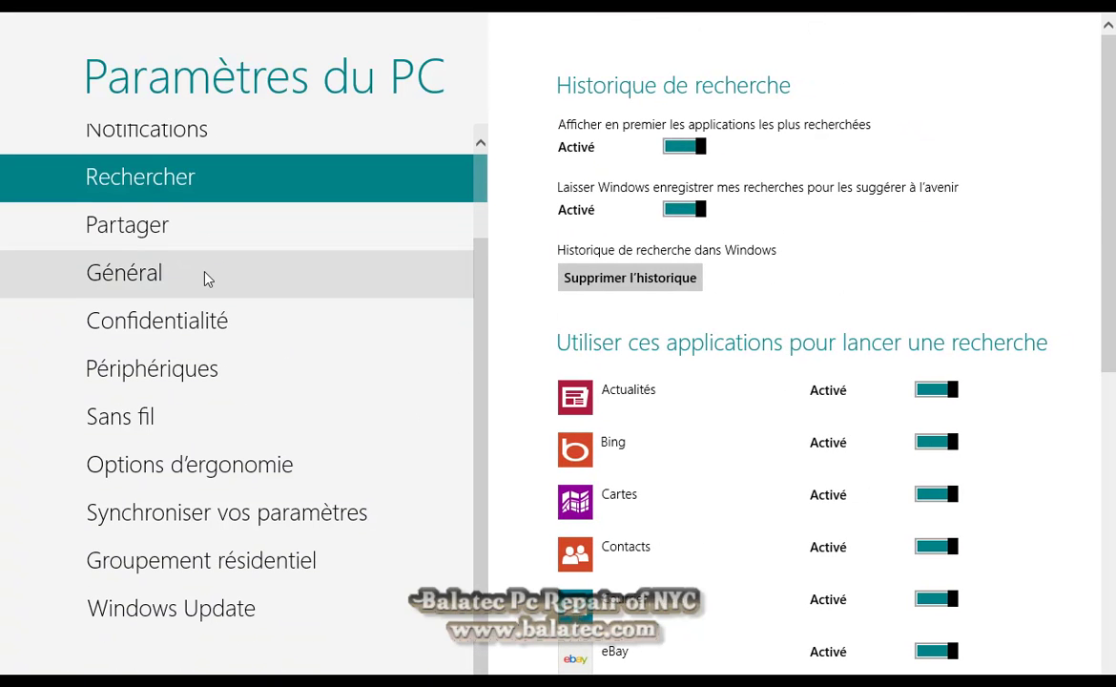
click(208, 277)
scroll(572, 303, down, 6)
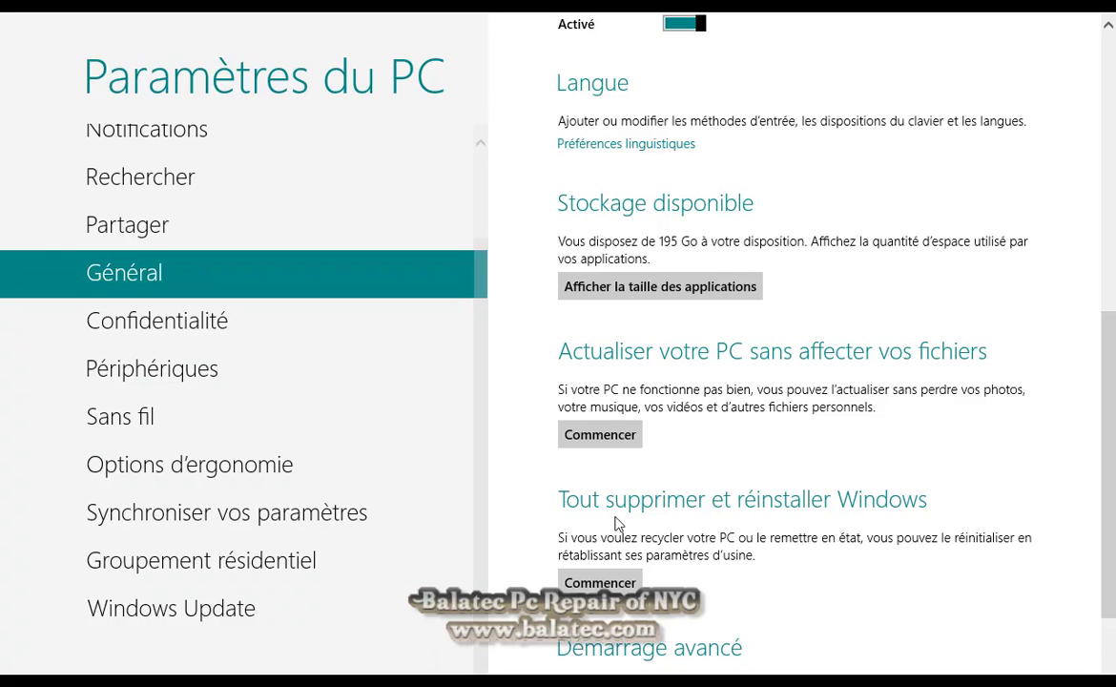
scroll(682, 525, down, 2)
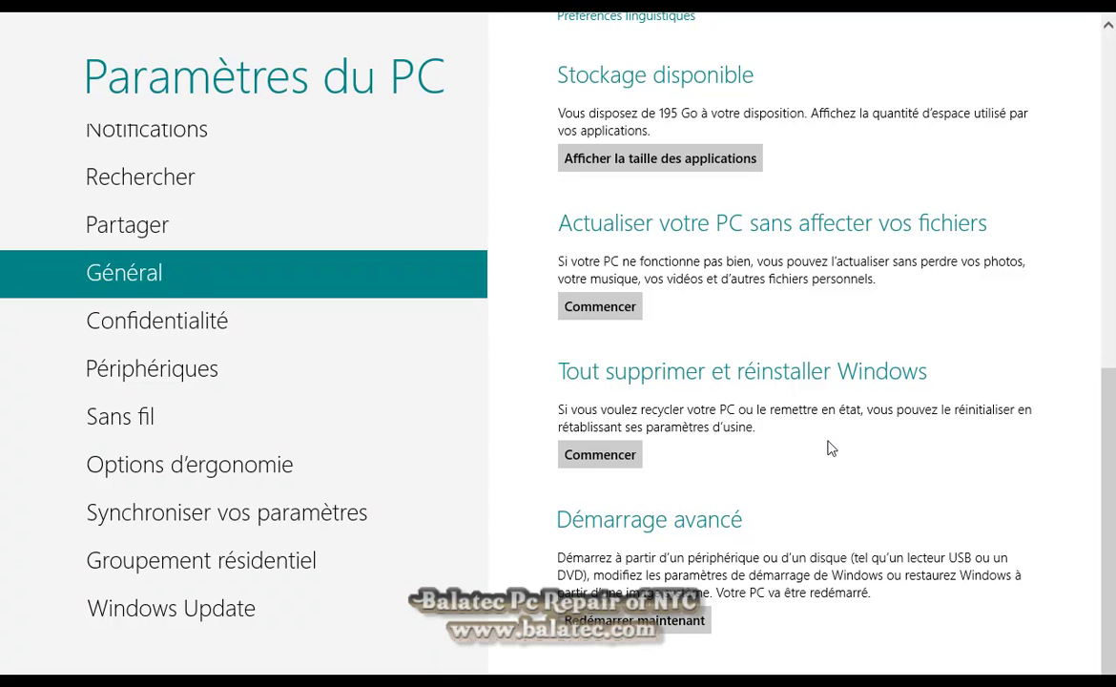
click(167, 429)
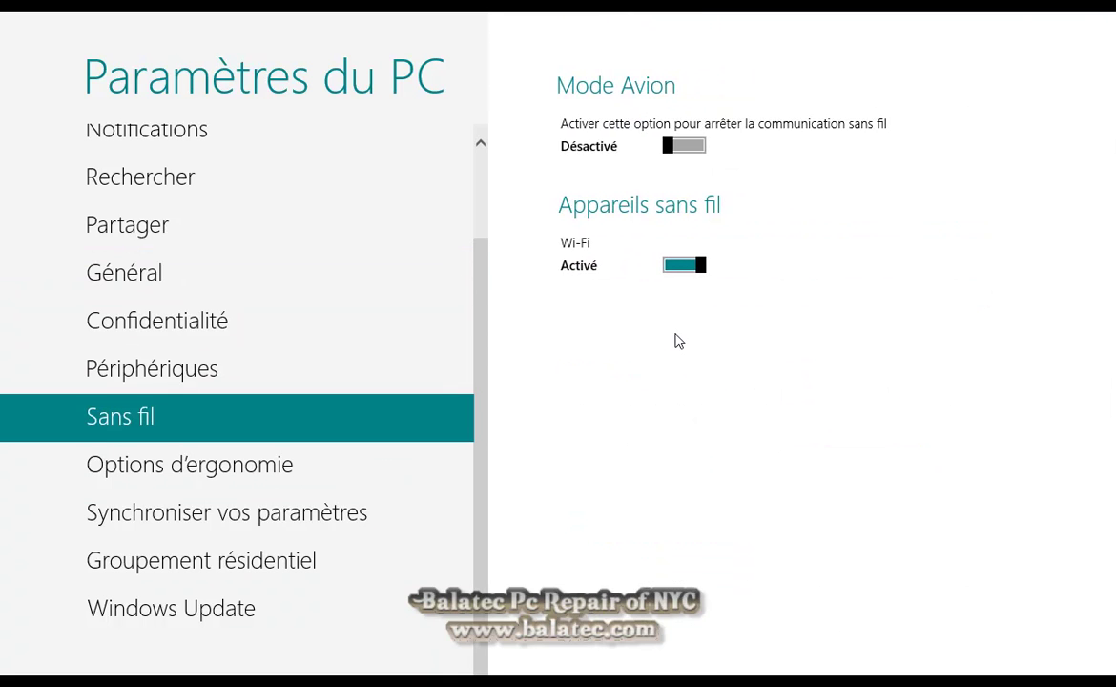
click(14, 667)
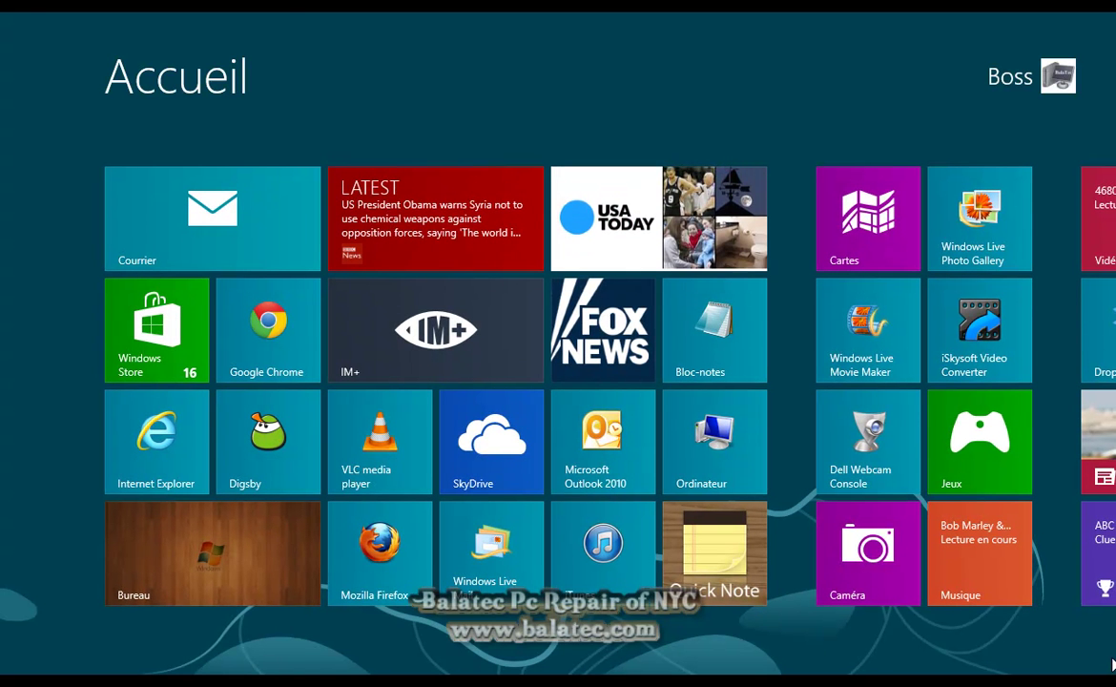
From the Settings charm, lower the screen brightness partway with the Luminosité slider
mouse_move(1114, 13)
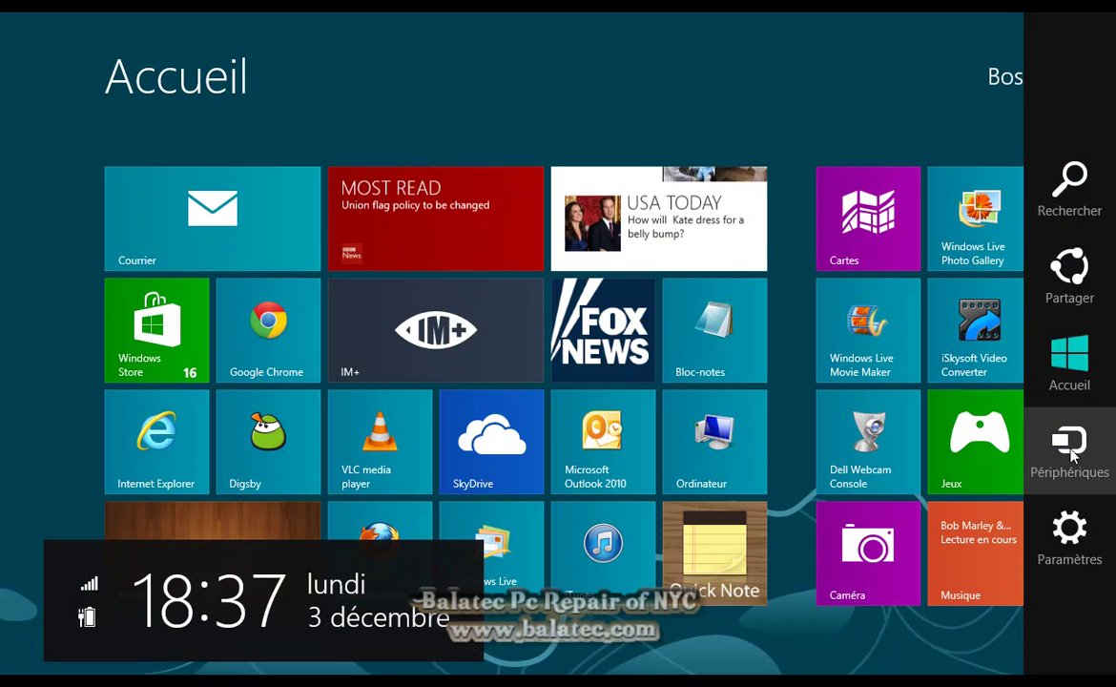
click(1069, 537)
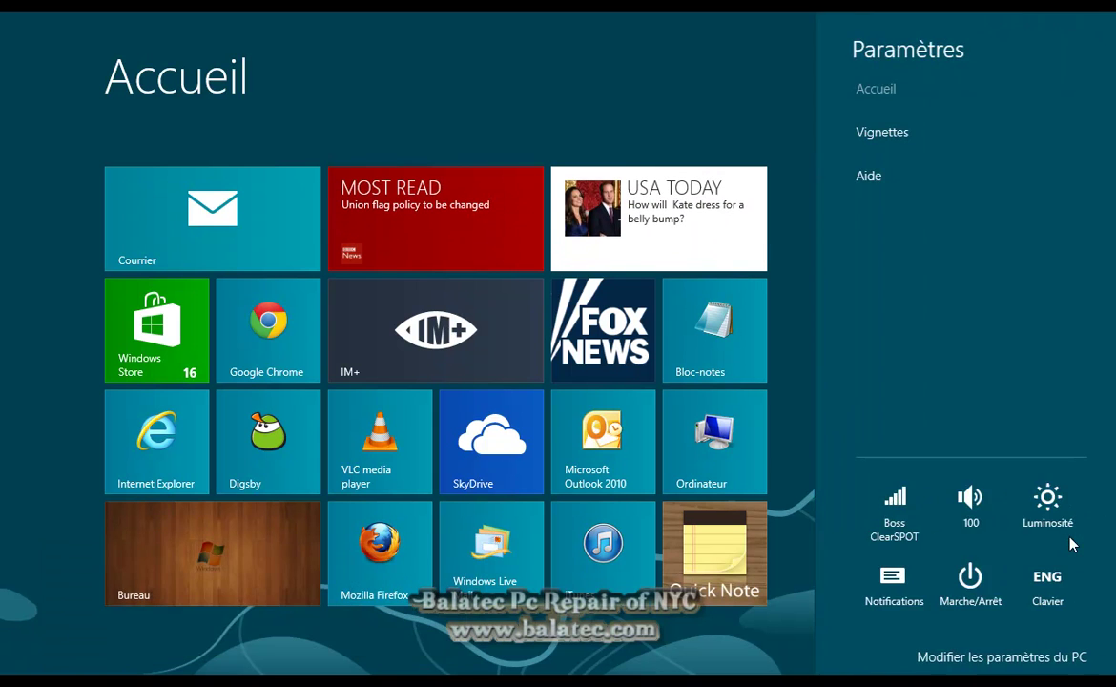
click(964, 503)
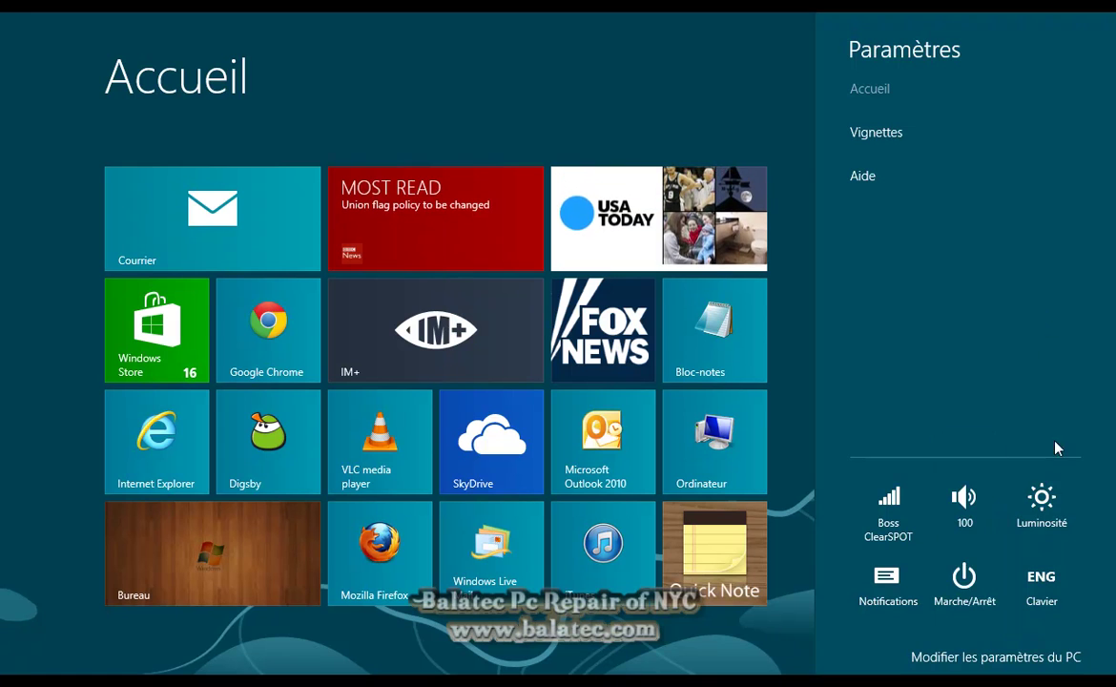
click(1040, 501)
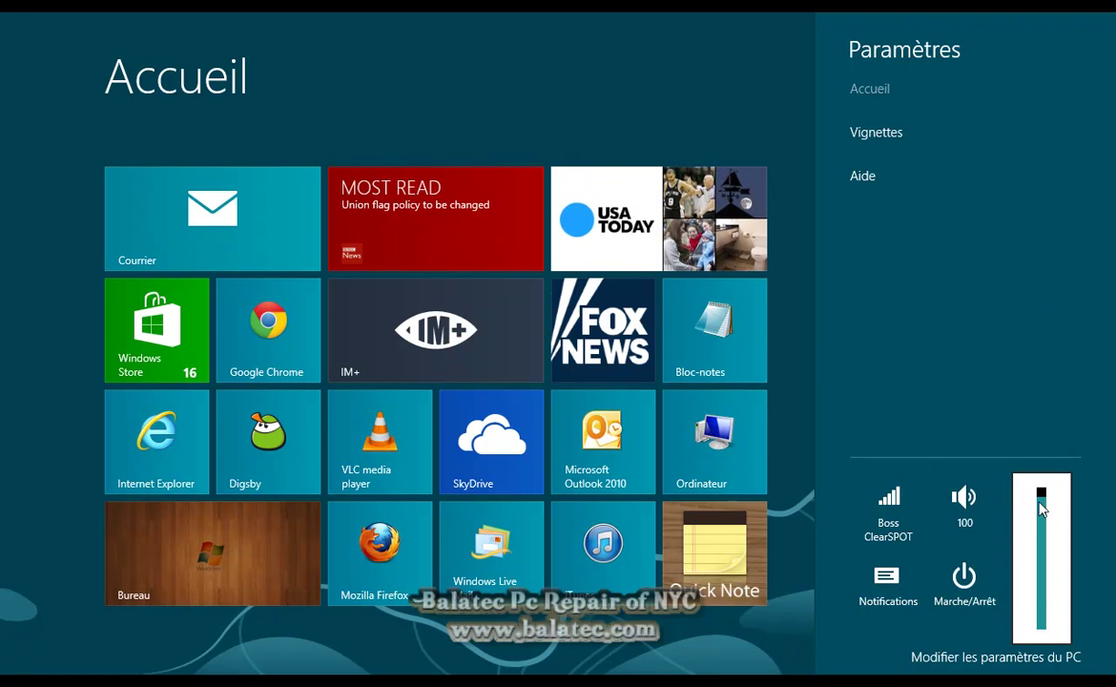
click(1040, 501)
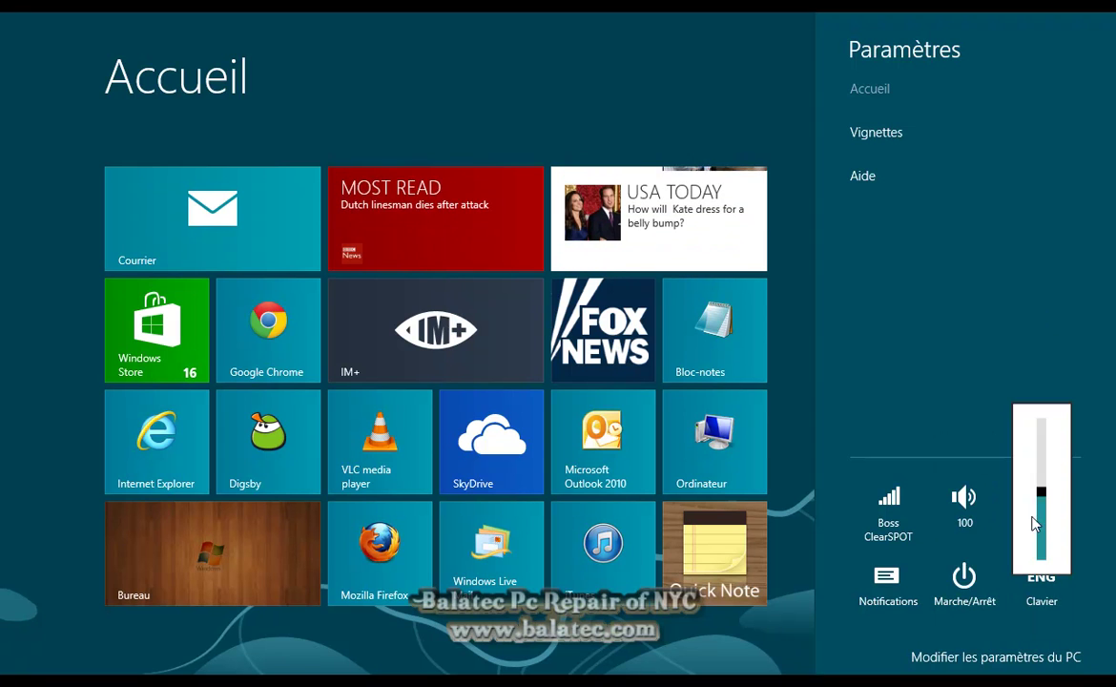
Open Modifier les paramètres du PC, return to Start, and close the Bureau app with Fermer
click(986, 537)
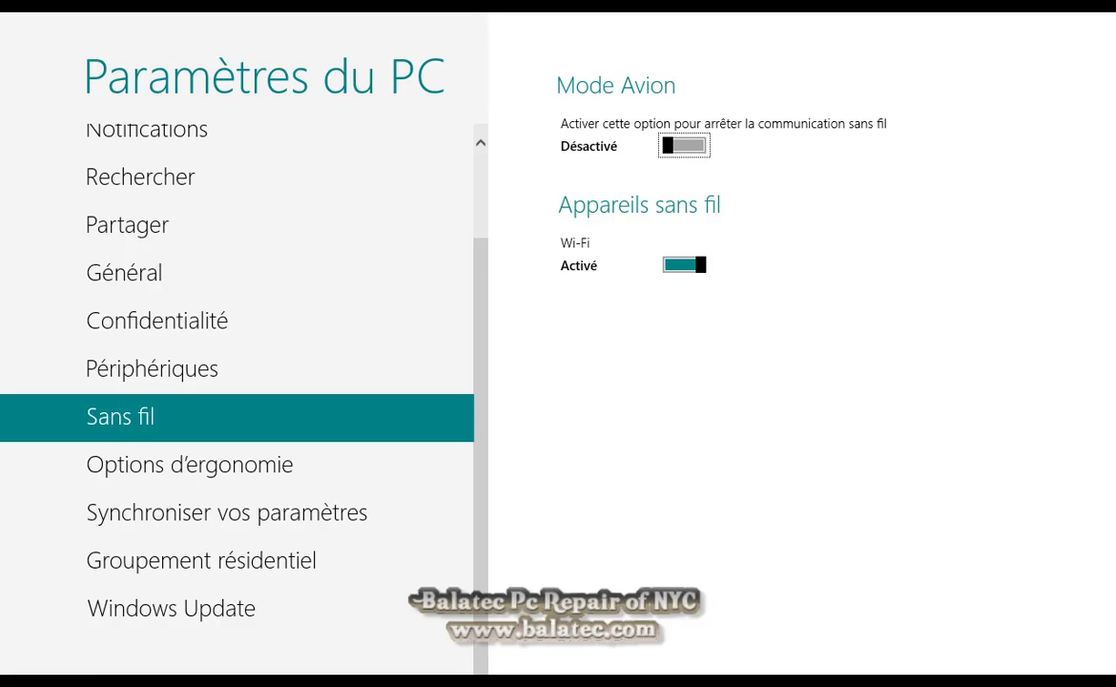
click(29, 658)
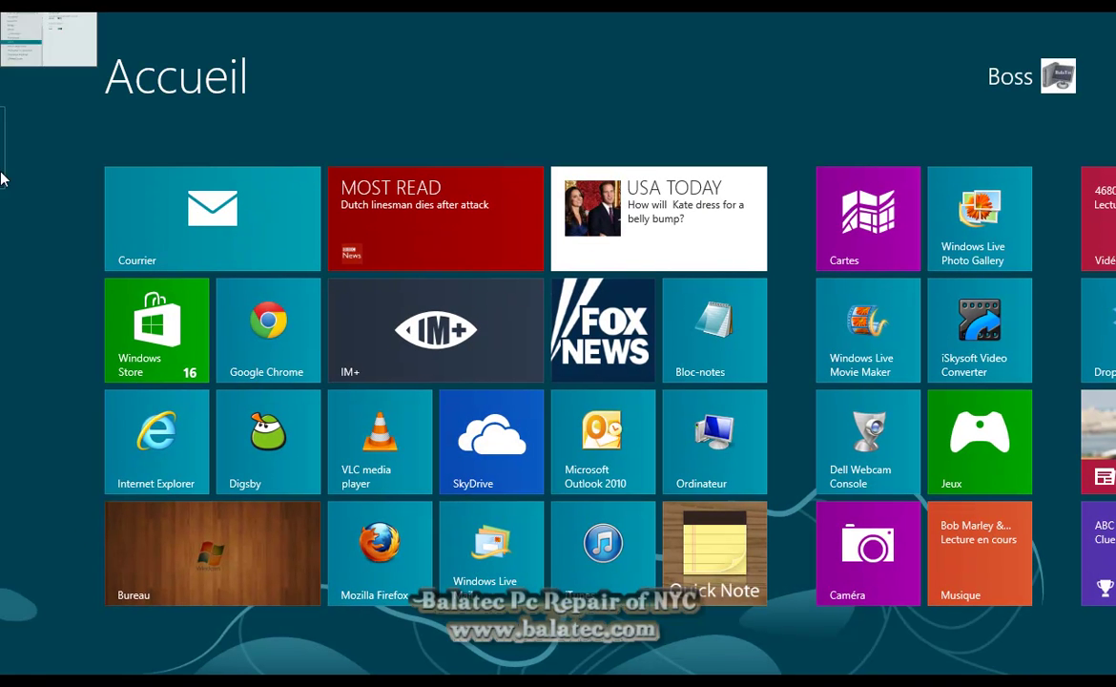
mouse_move(3, 263)
right_click(38, 143)
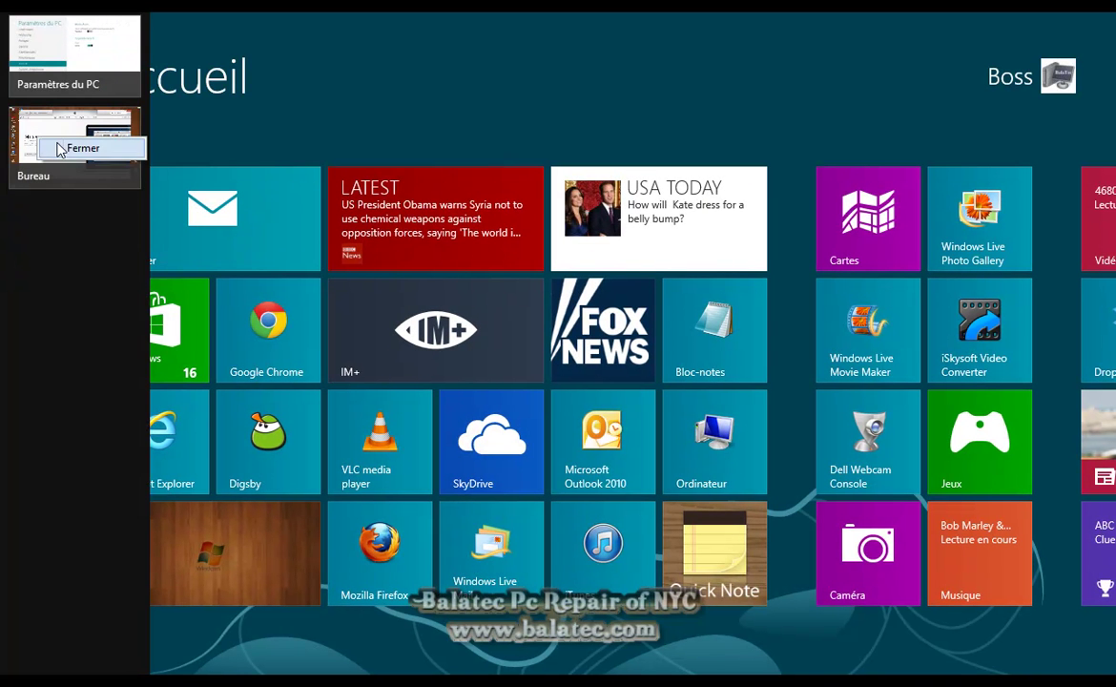
click(60, 150)
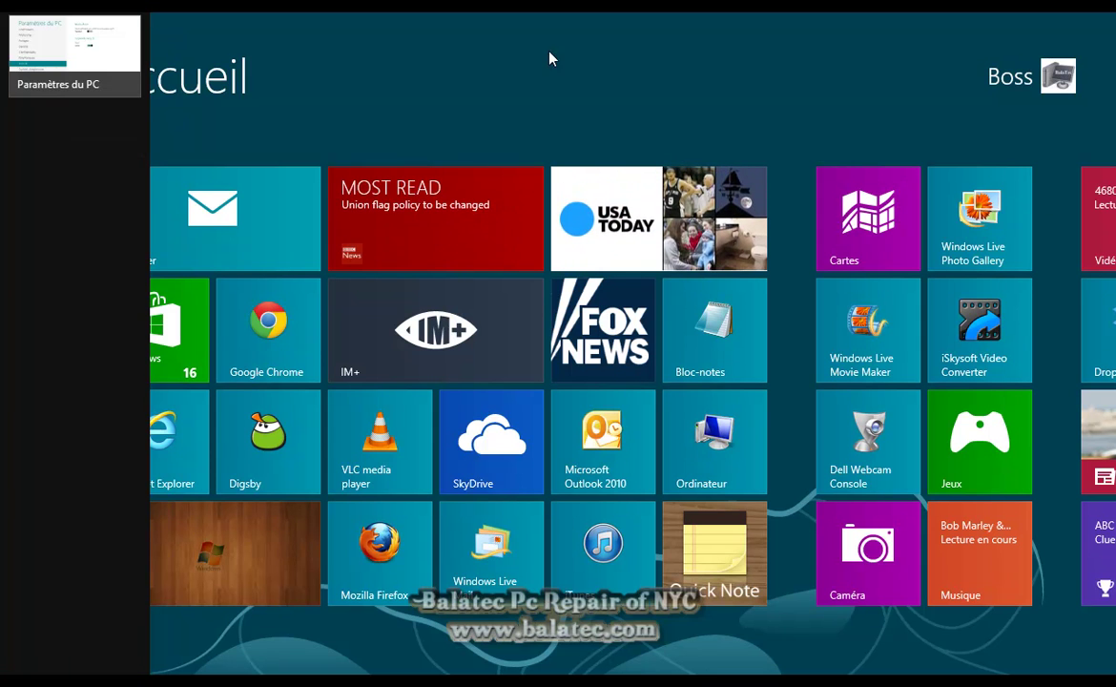
In Personnaliser, preview honeycomb and nautilus, then set the light-streak tunnel photo as lock screen picture
click(5, 668)
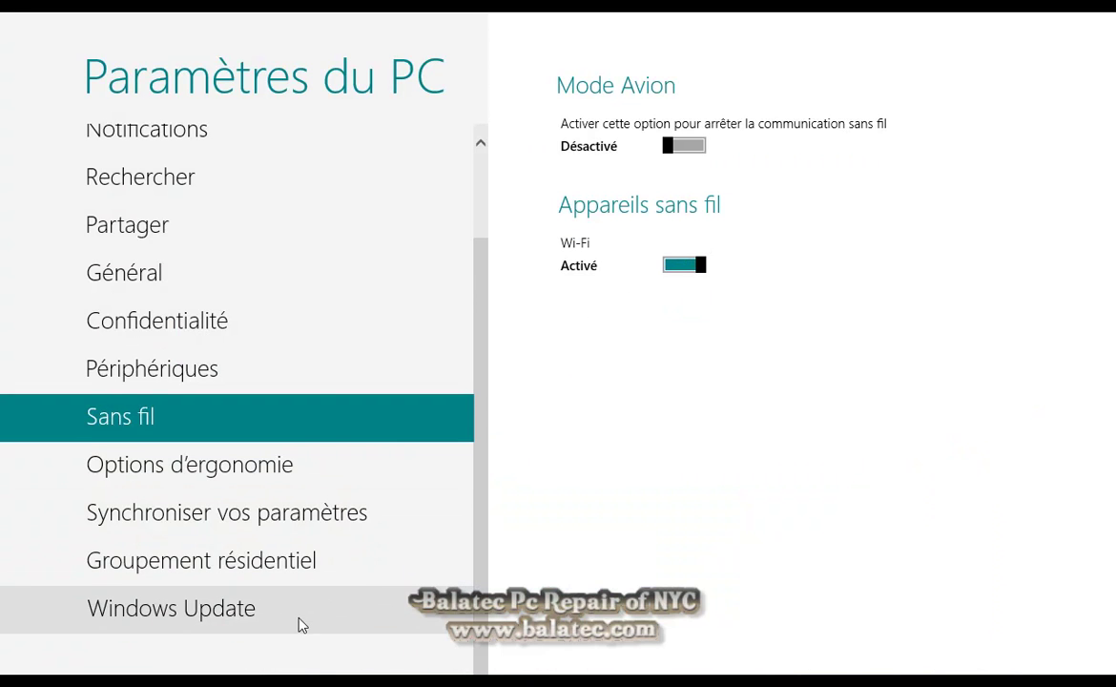
scroll(293, 257, up, 1)
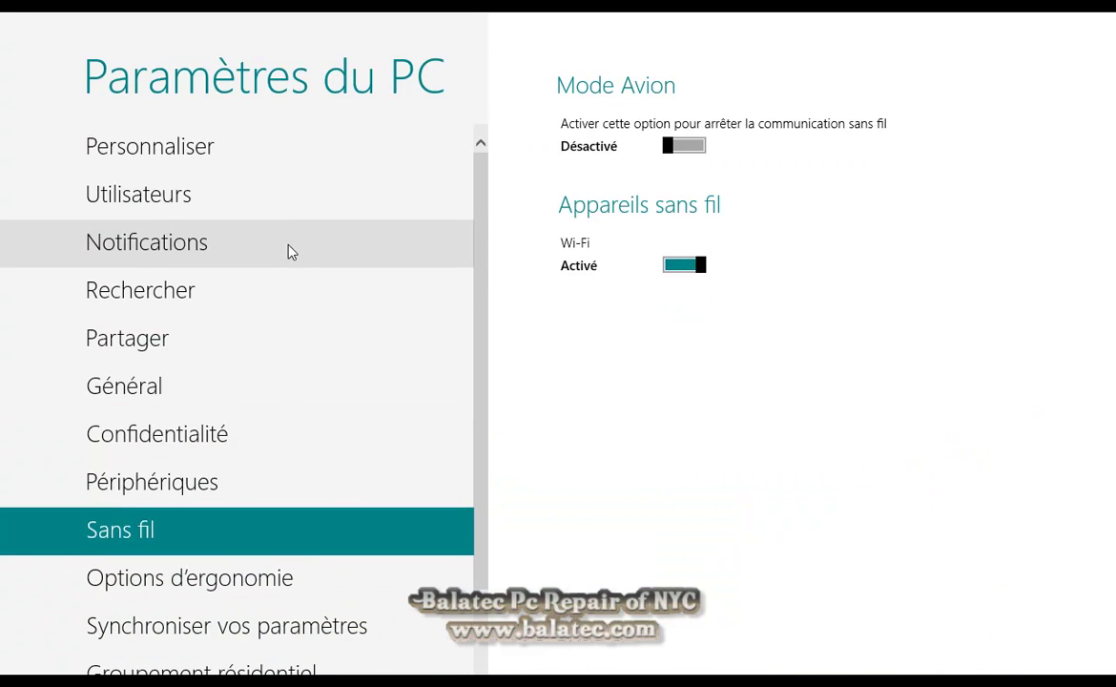
click(277, 151)
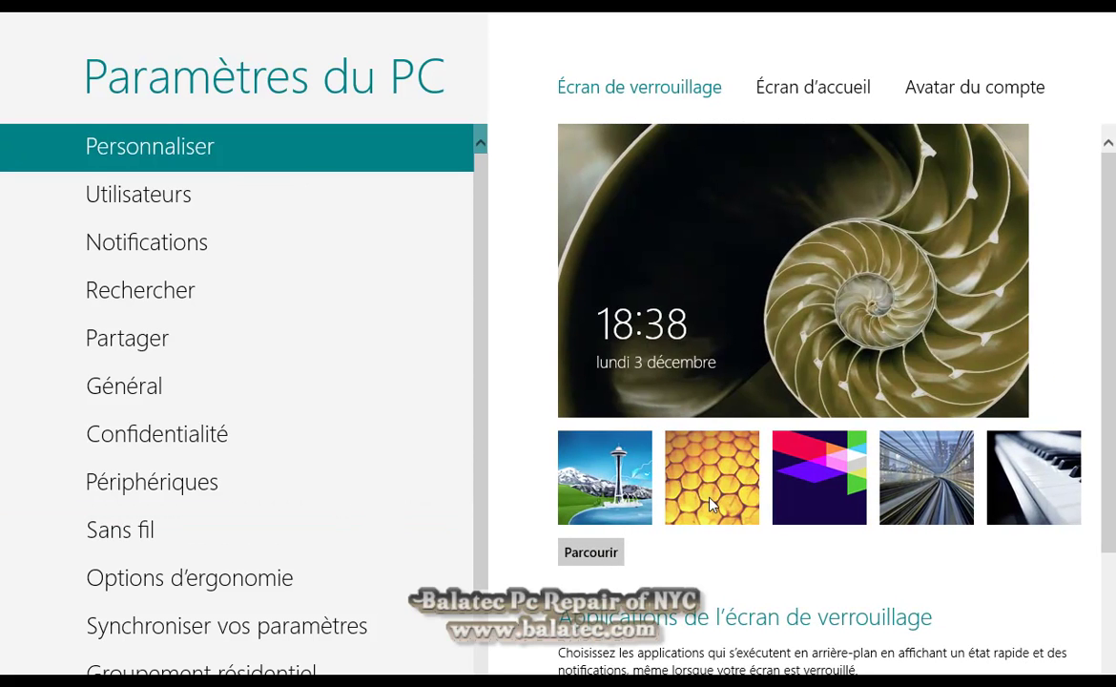
click(667, 472)
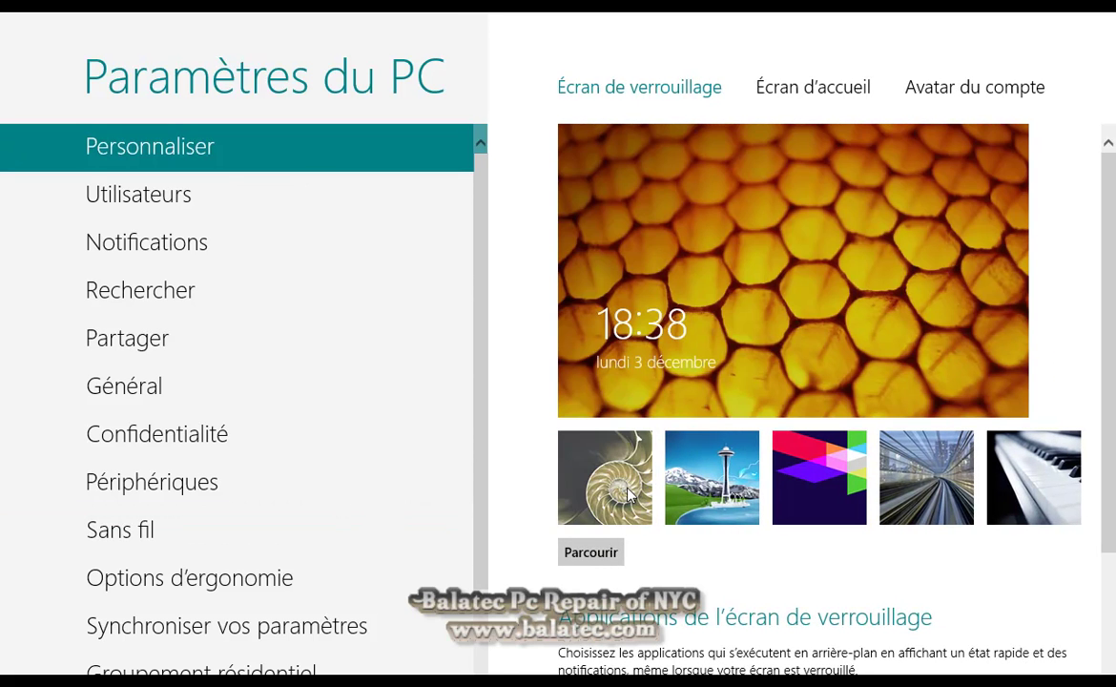
click(582, 453)
click(881, 477)
scroll(639, 449, down, 2)
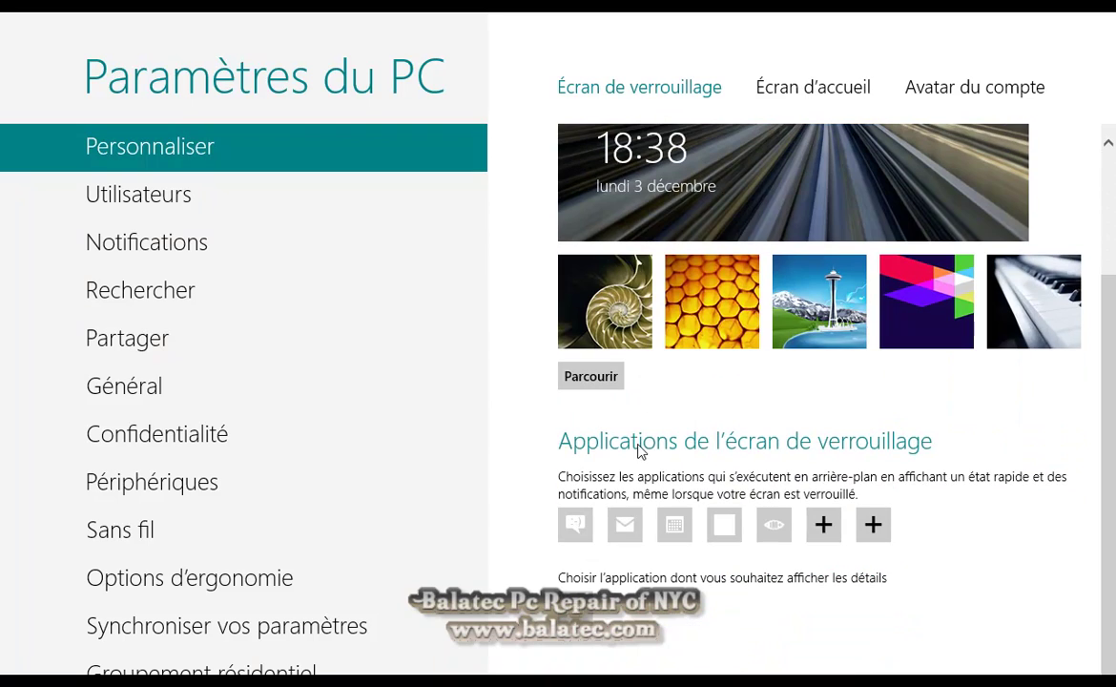
Open the Utilisateurs page and cancel adding a new user
click(159, 192)
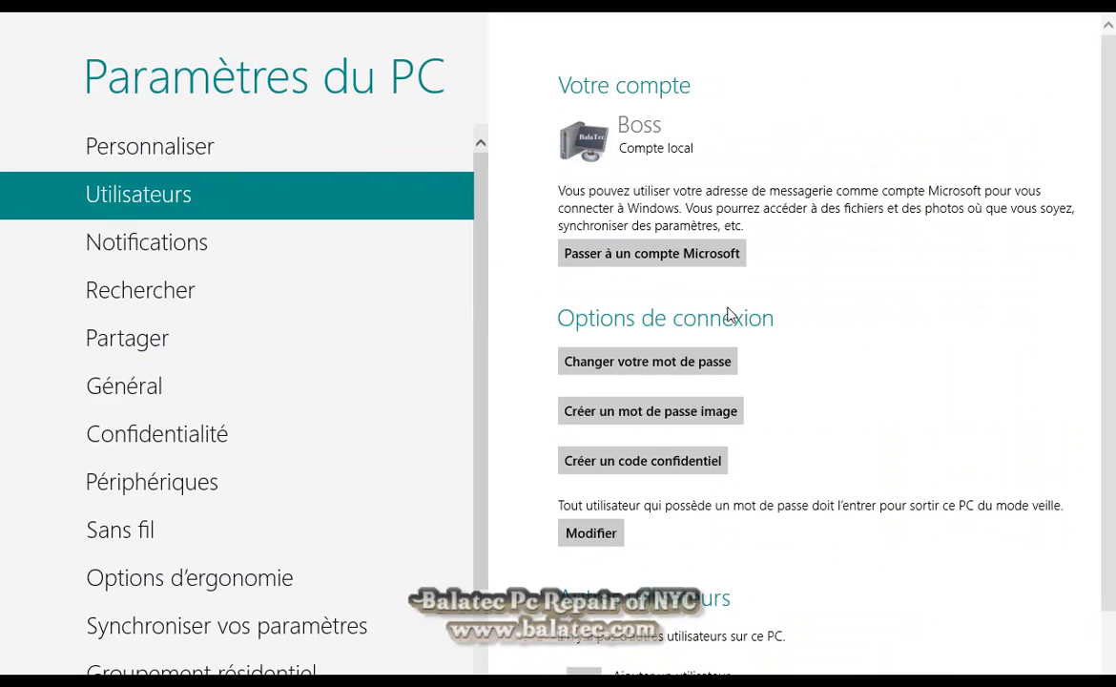
scroll(630, 375, down, 1)
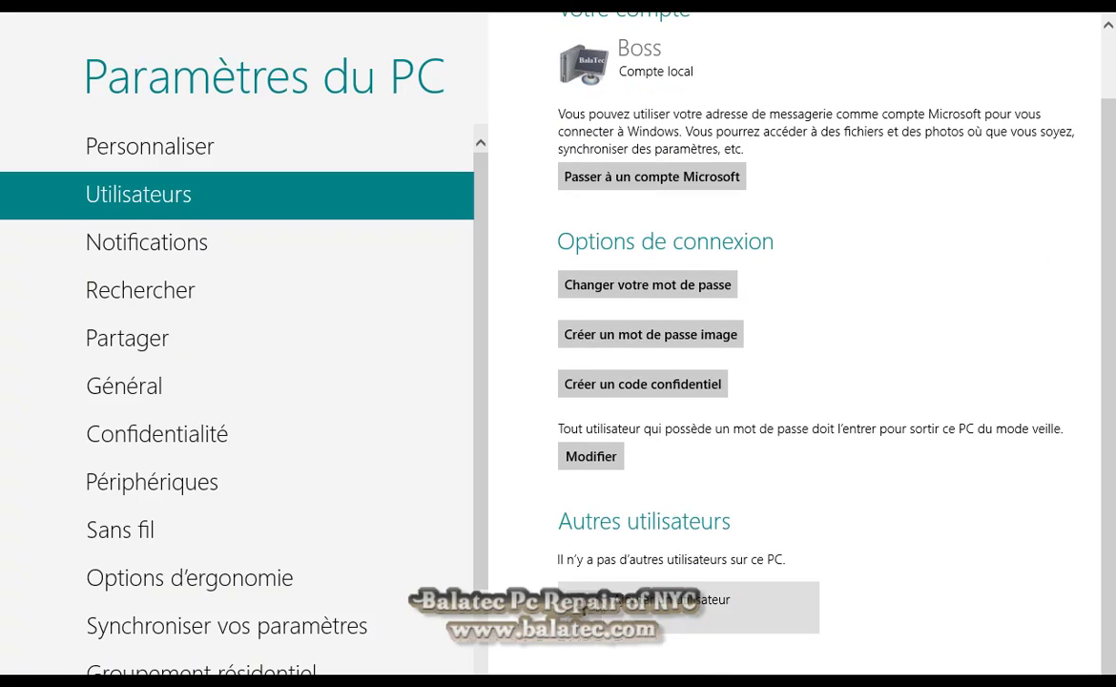
click(590, 613)
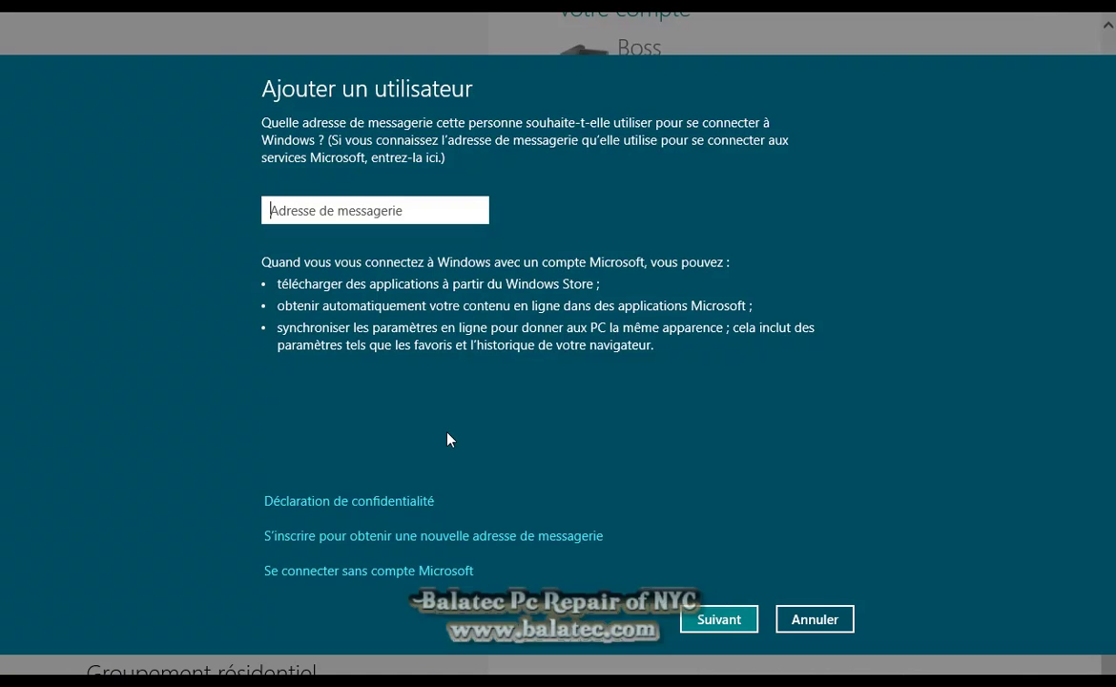
click(778, 619)
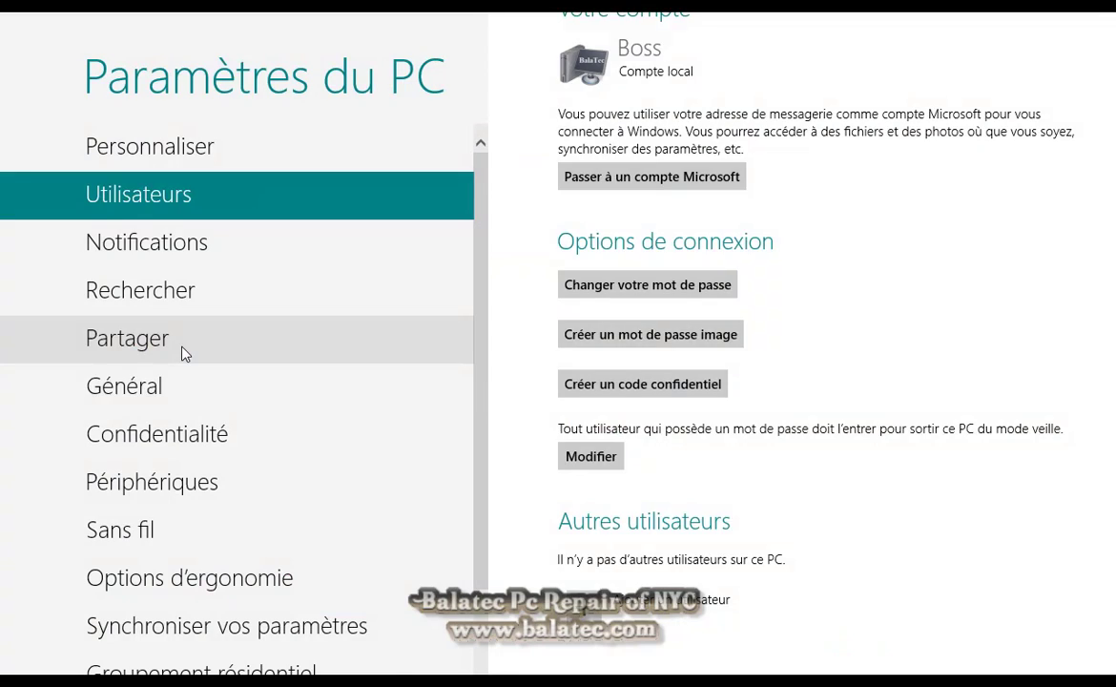
Browse the Général, Confidentialité, Périphériques and Sans fil pages, then return to Start
click(176, 391)
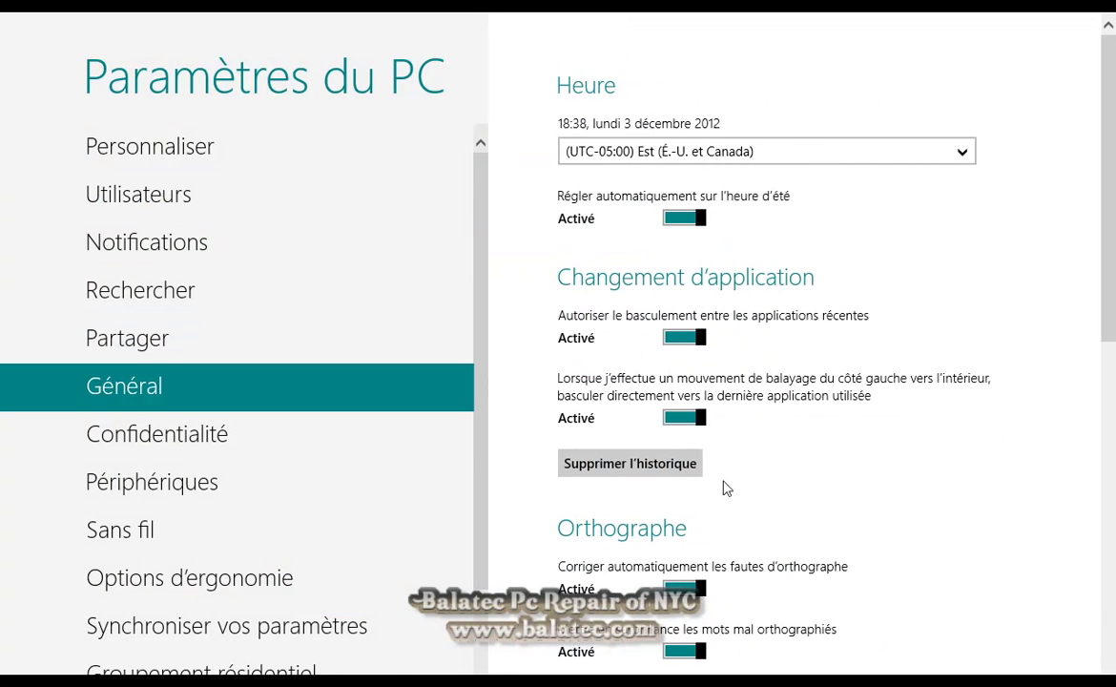
scroll(842, 411, down, 10)
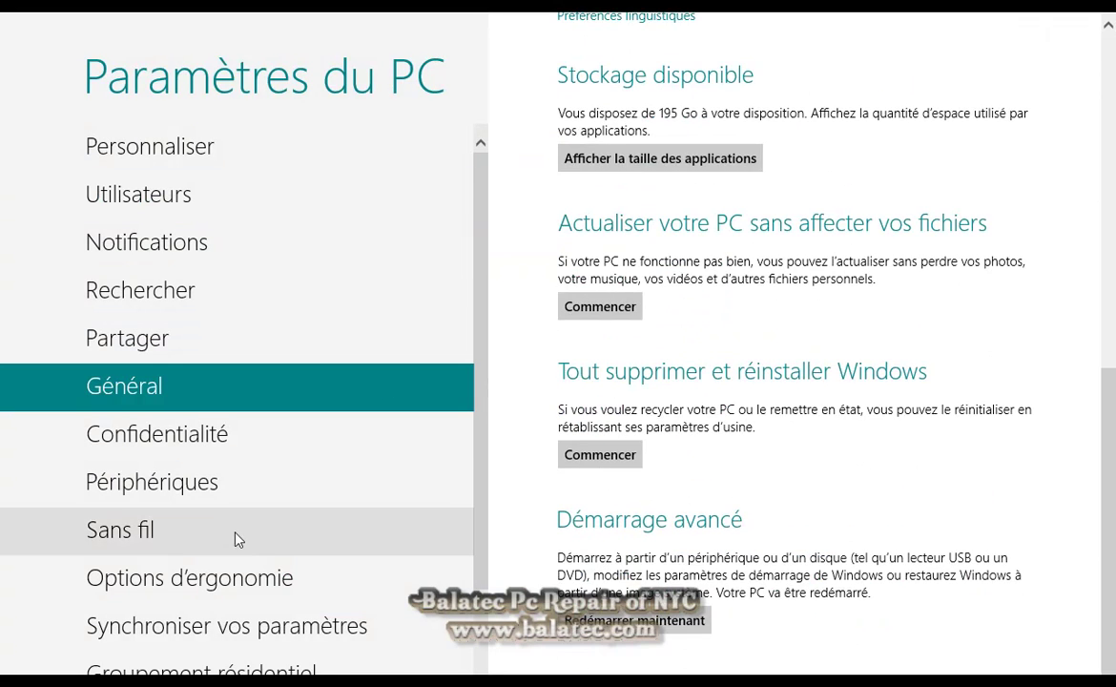
click(259, 437)
click(321, 486)
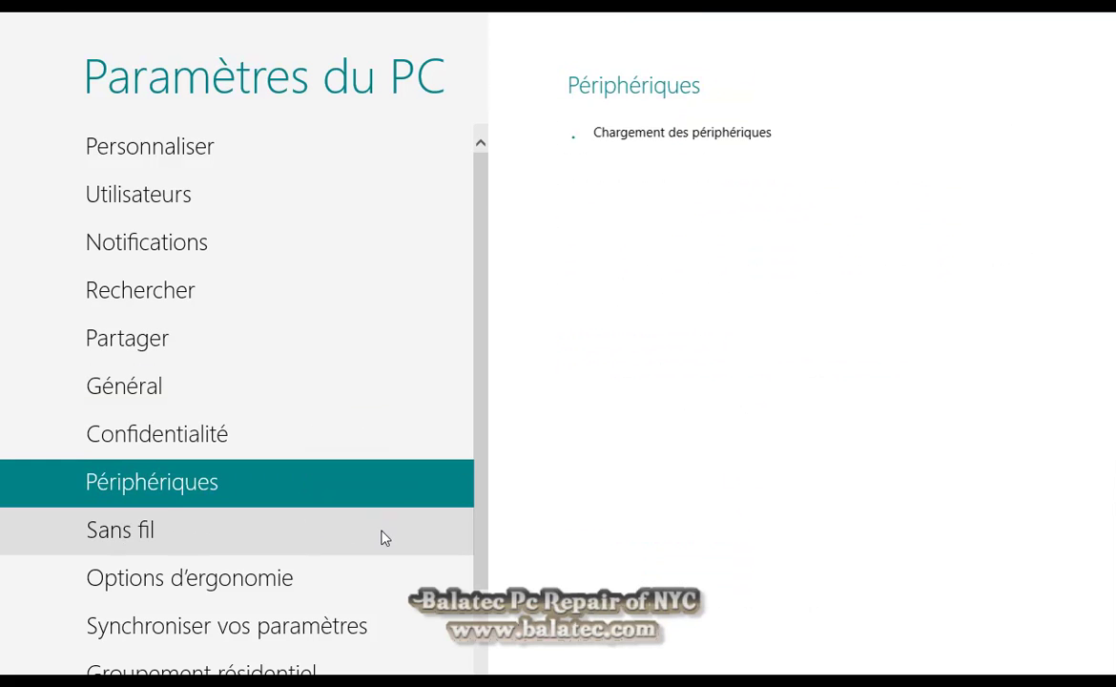
click(378, 536)
click(6, 672)
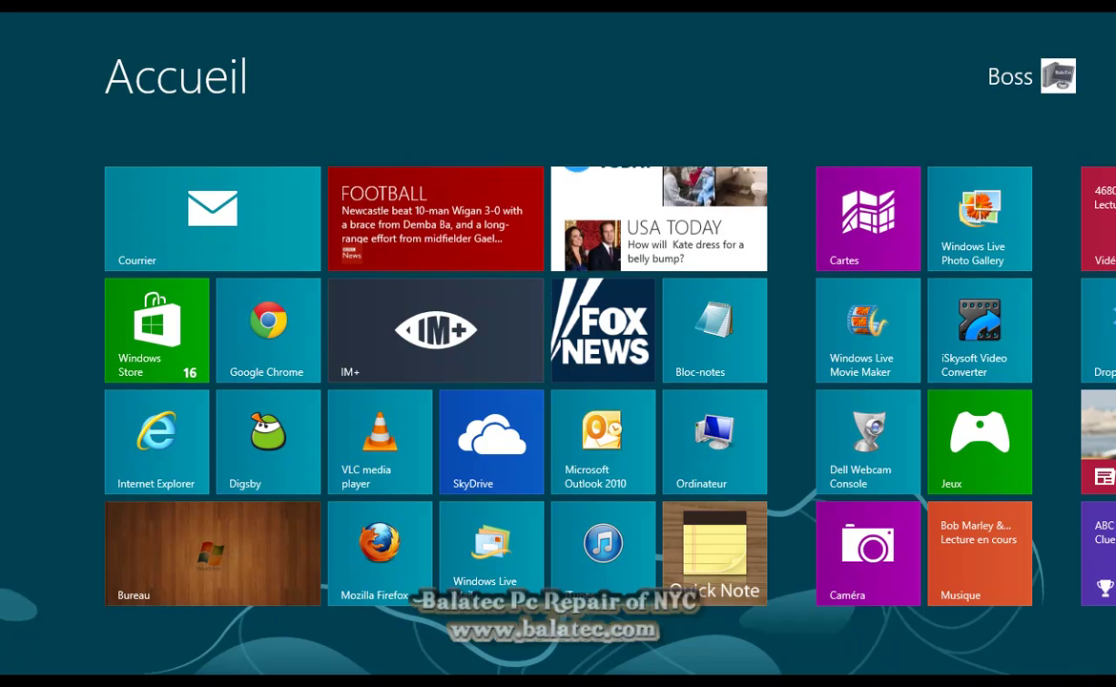
mouse_move(1099, 672)
mouse_move(1090, 551)
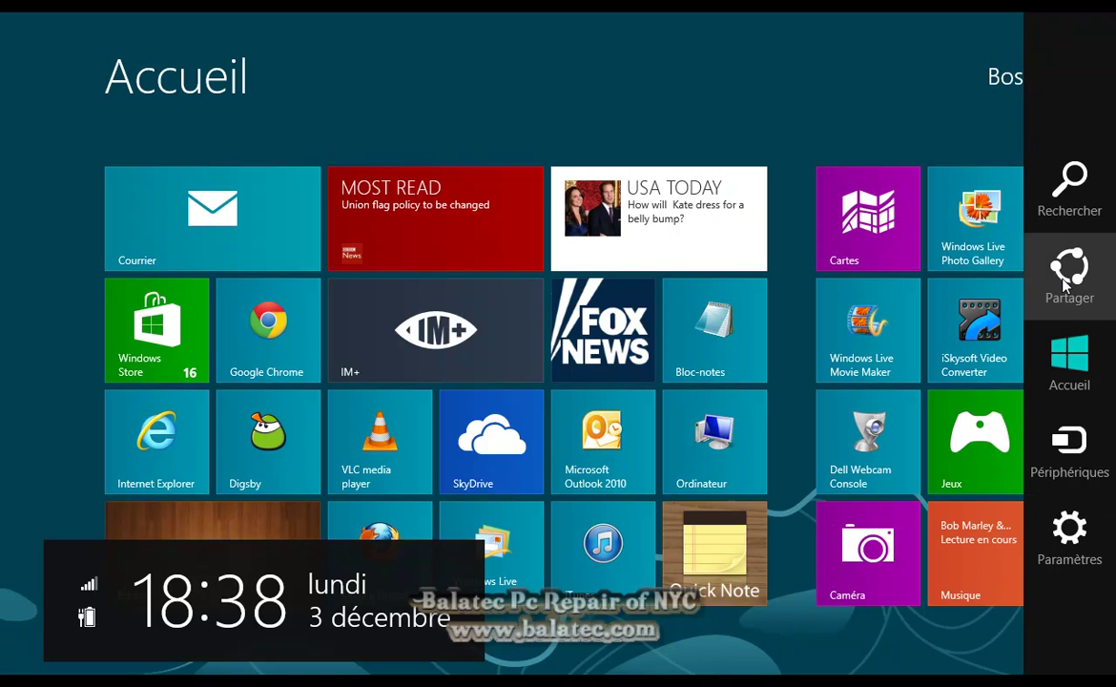
click(1066, 284)
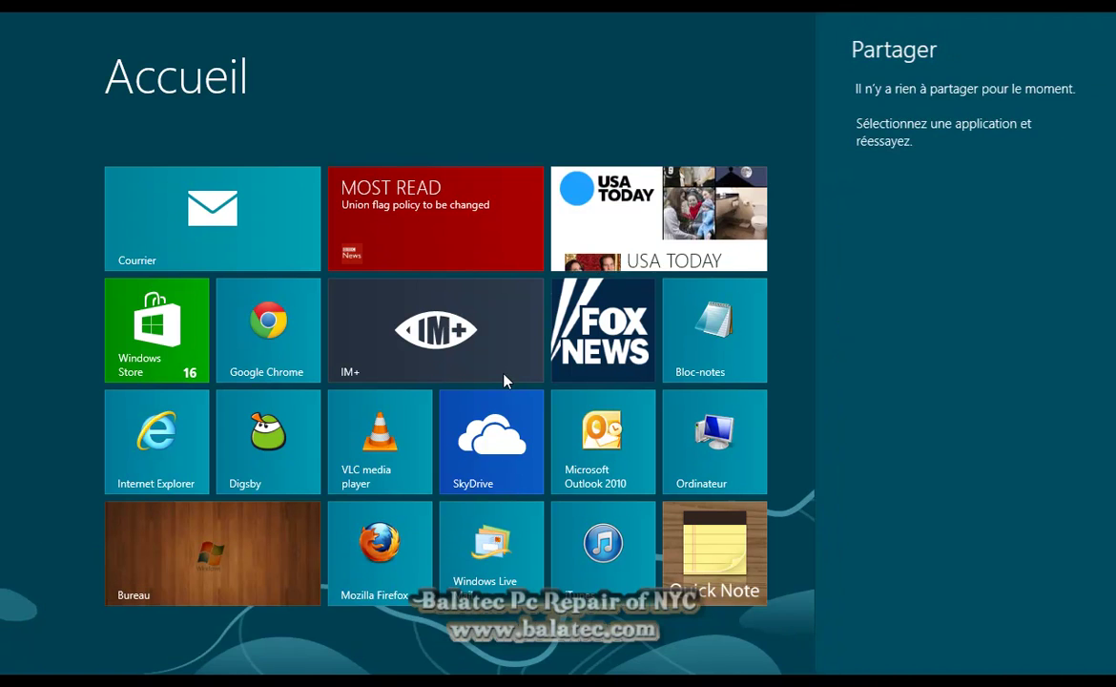
click(629, 128)
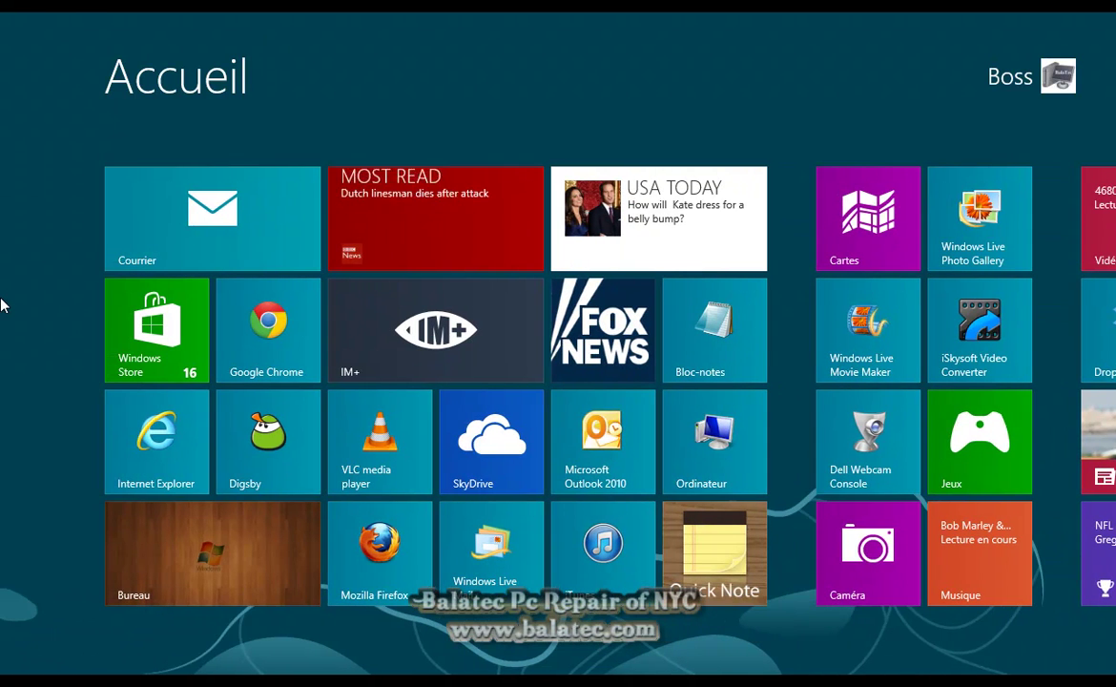
Launch the Courrier app and cancel the Ajouter votre compte Microsoft sign-in
click(296, 227)
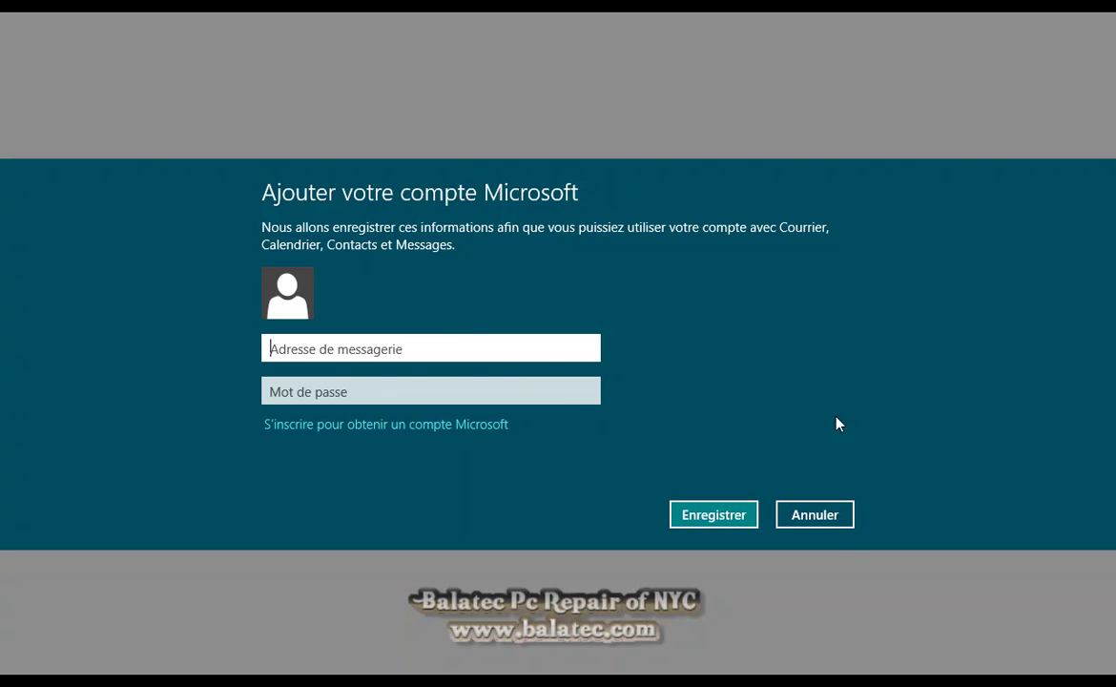
click(832, 521)
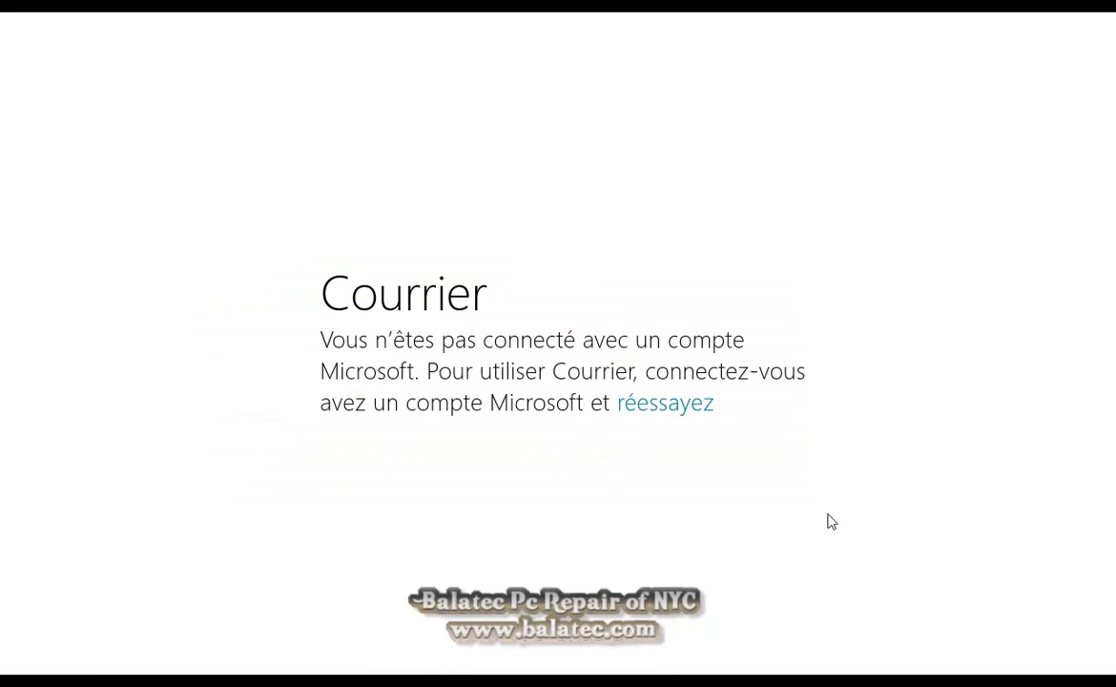